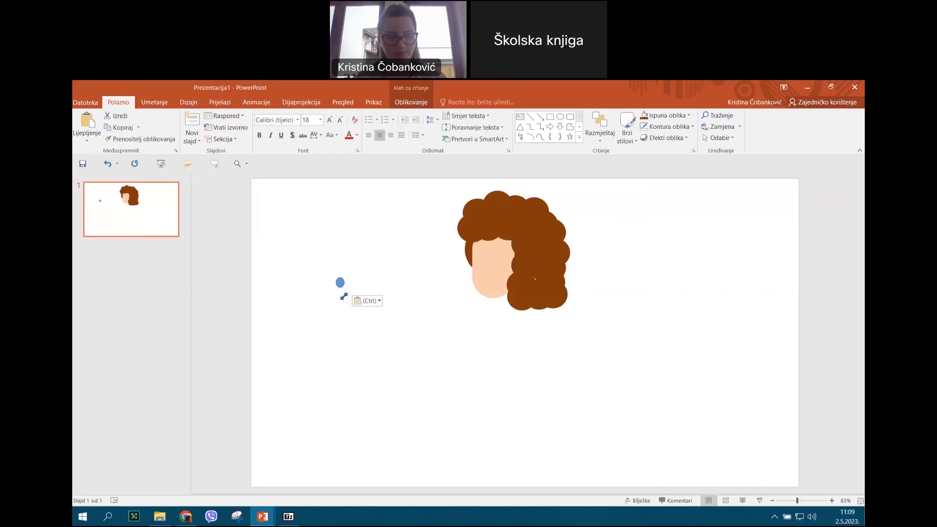
Place the two small blue ovals side by side on the upper face as eyes.
{"action": "left_click_drag", "start_coordinate": [351, 286], "coordinate": [481, 251]}
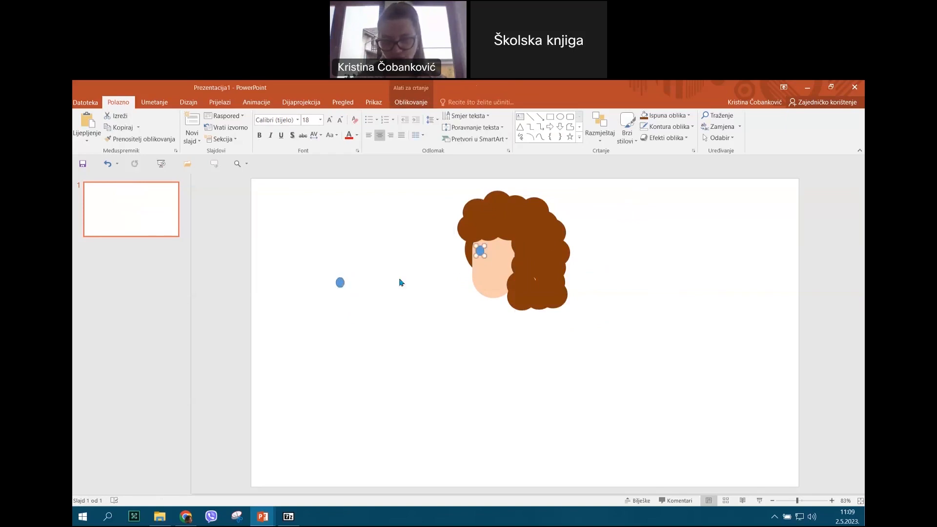
{"action": "left_click_drag", "start_coordinate": [340, 283], "coordinate": [500, 251]}
{"action": "left_click", "coordinate": [503, 379]}
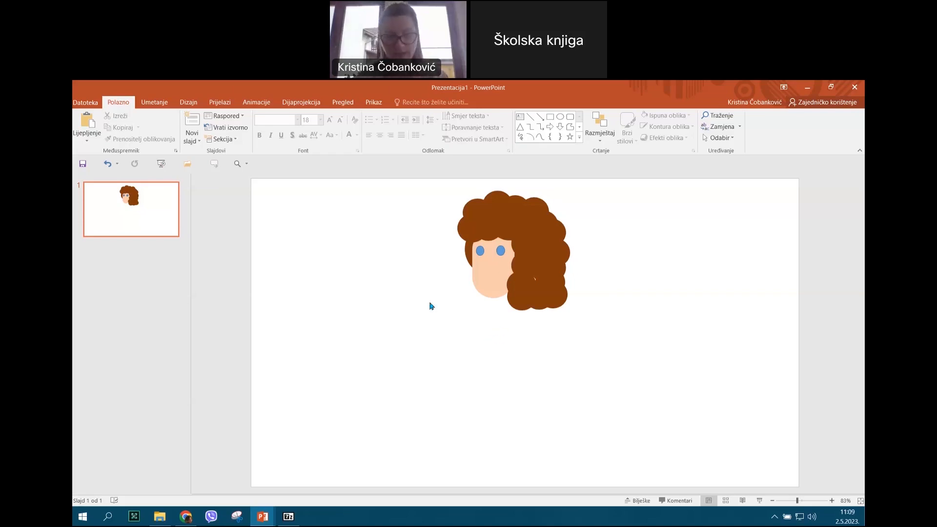
Draw another small oval on the empty slide area left of the head.
{"action": "left_click", "coordinate": [580, 127]}
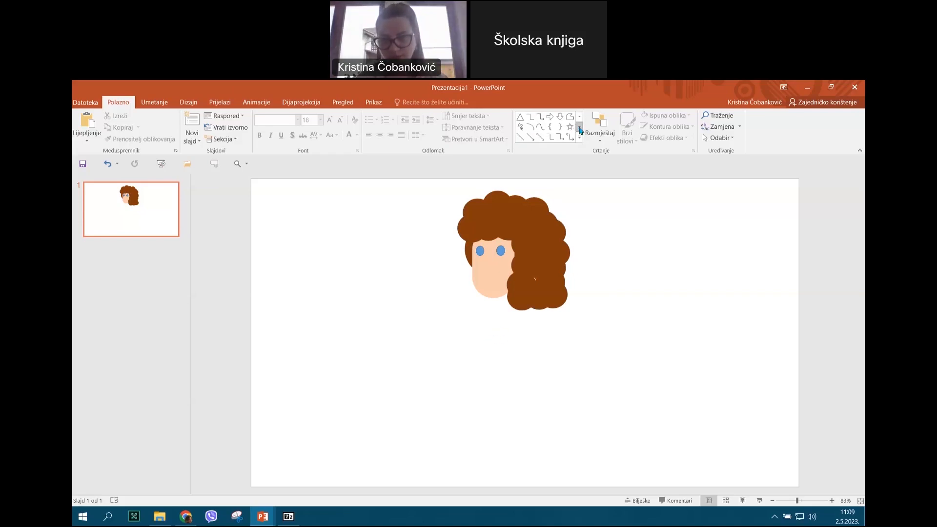
{"action": "left_click", "coordinate": [579, 138]}
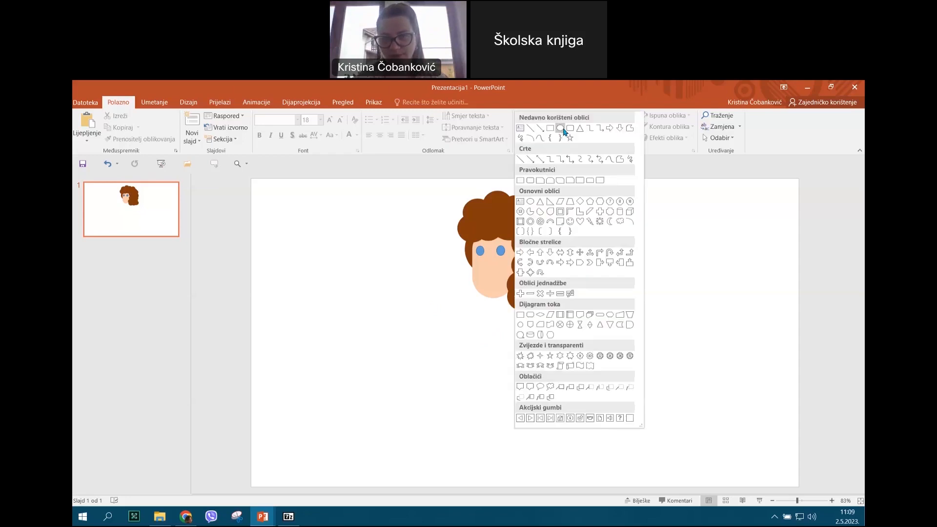
{"action": "left_click", "coordinate": [560, 129]}
{"action": "left_click_drag", "start_coordinate": [326, 261], "coordinate": [342, 277]}
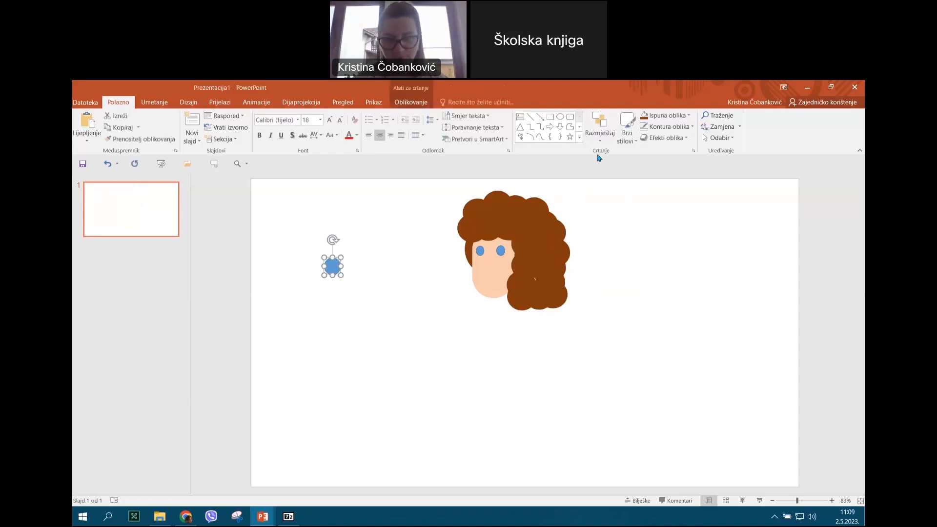
Fill the new small oval with light orange and remove its outline.
{"action": "left_click", "coordinate": [657, 115]}
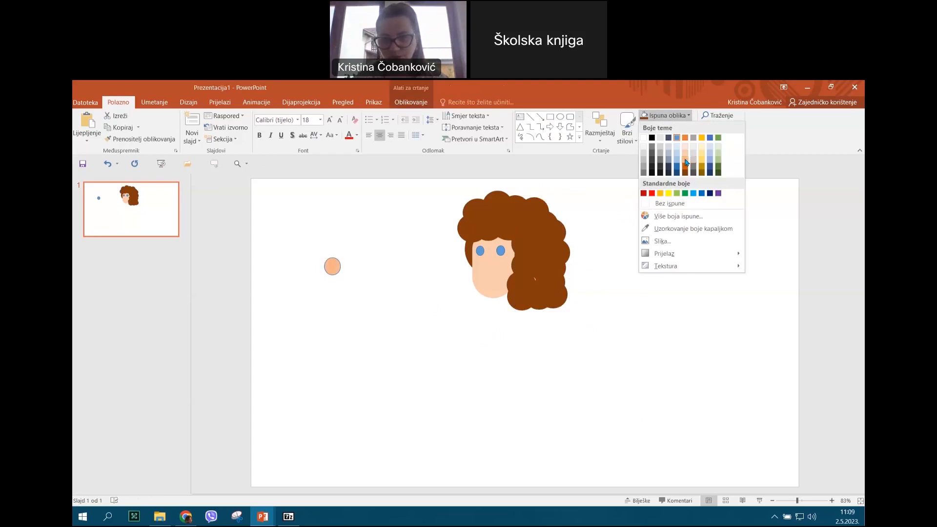
{"action": "left_click", "coordinate": [685, 161]}
{"action": "left_click", "coordinate": [658, 115]}
{"action": "left_click", "coordinate": [400, 318]}
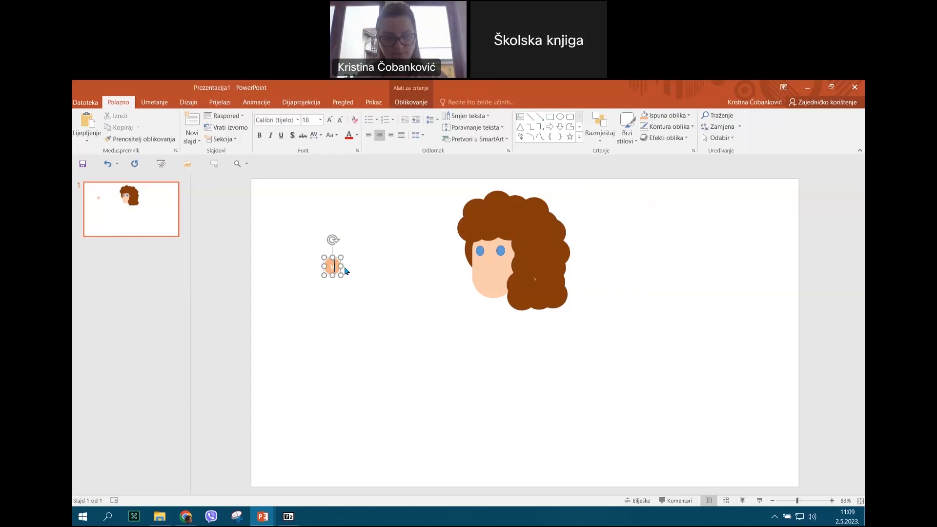
Duplicate the light orange oval beside the original and fill the copy with the lighter skin tone.
{"action": "key", "text": "ctrl+v"}
{"action": "left_click_drag", "start_coordinate": [339, 273], "coordinate": [357, 270]}
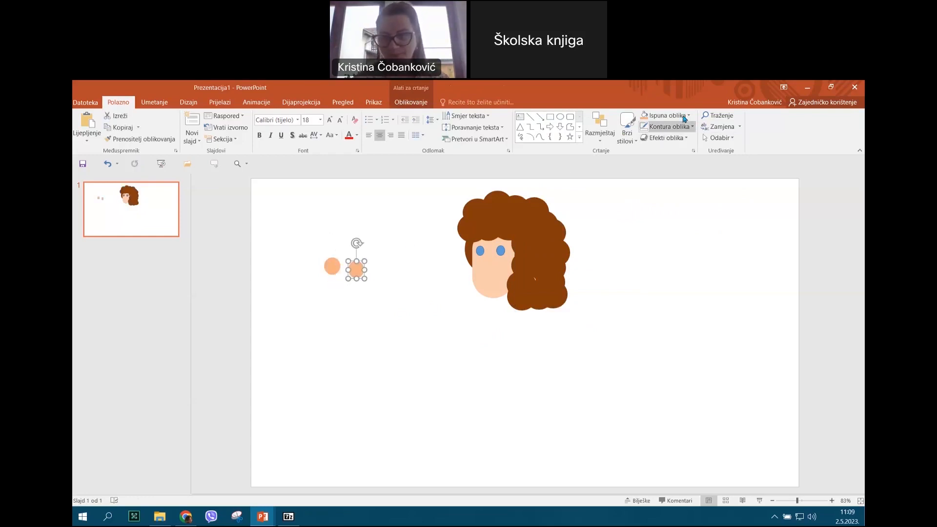
{"action": "left_click", "coordinate": [685, 118]}
{"action": "left_click", "coordinate": [647, 204]}
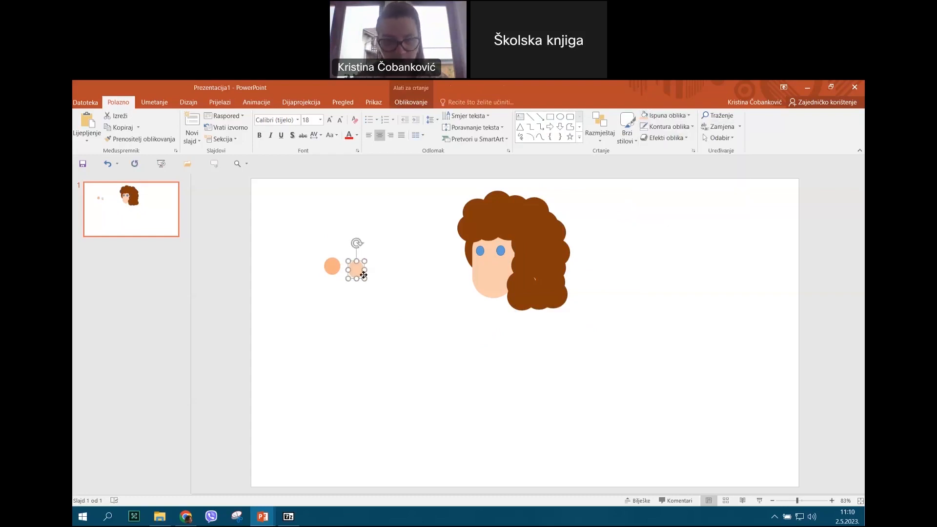
Combine the two skin-coloured ovals into one grouped ear at the left edge of the face.
{"action": "left_click_drag", "start_coordinate": [361, 279], "coordinate": [470, 254]}
{"action": "right_click", "coordinate": [336, 271]}
{"action": "left_click", "coordinate": [439, 335]}
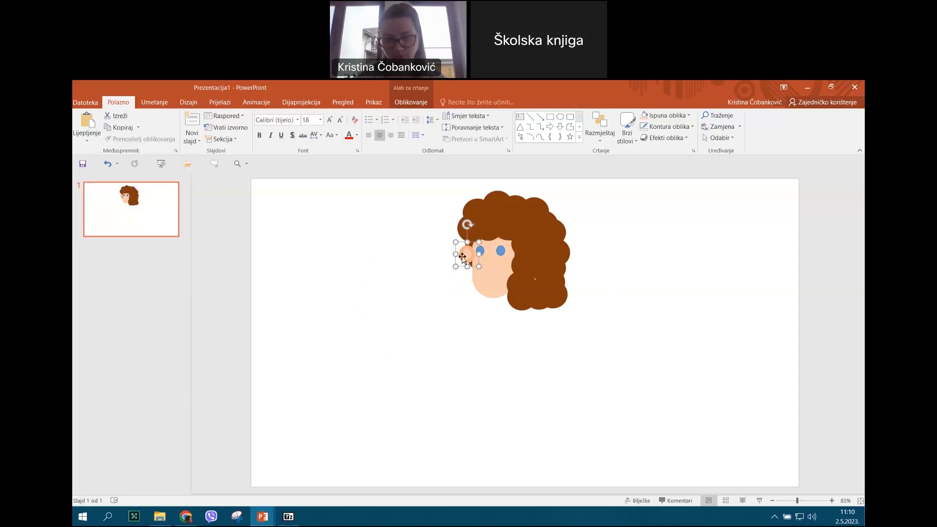
Send the ear group behind the hair and shift it slightly downward beside the face.
{"action": "right_click", "coordinate": [462, 257]}
{"action": "mouse_move", "coordinate": [513, 340]}
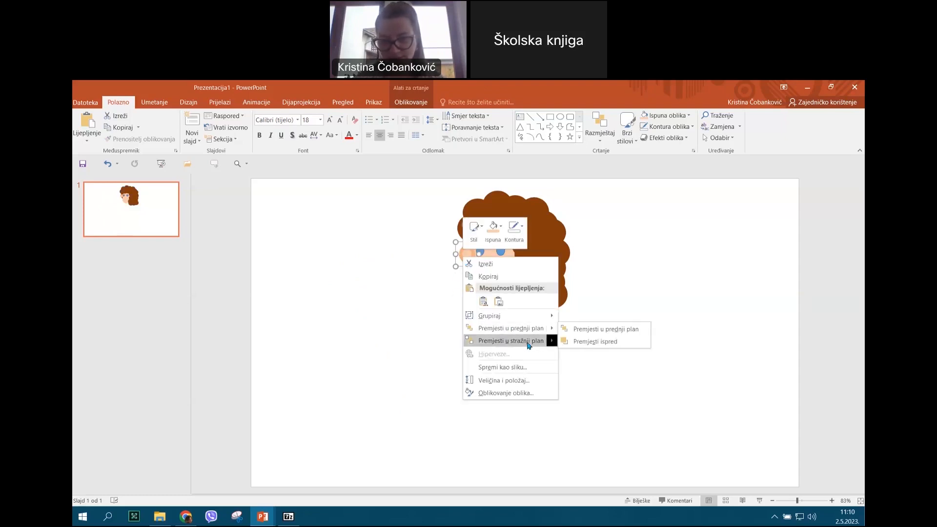
{"action": "left_click", "coordinate": [595, 341]}
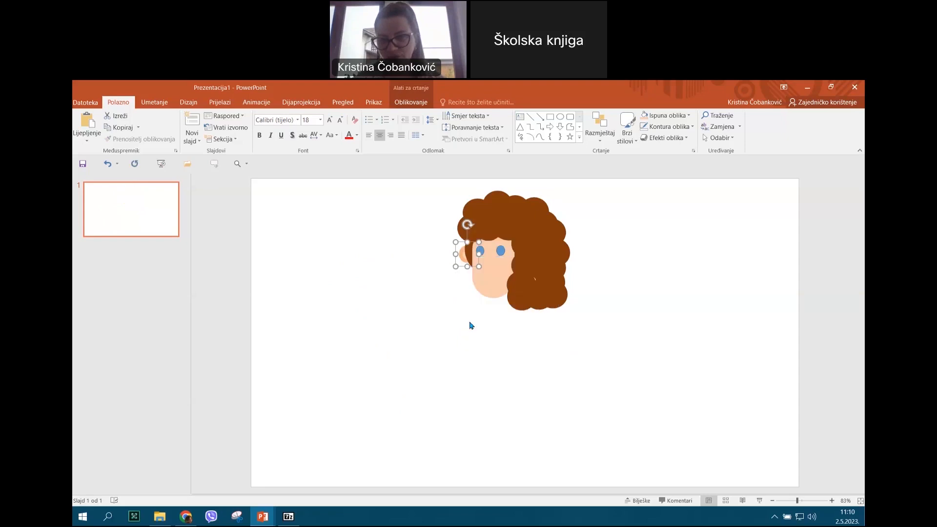
{"action": "left_click", "coordinate": [464, 259]}
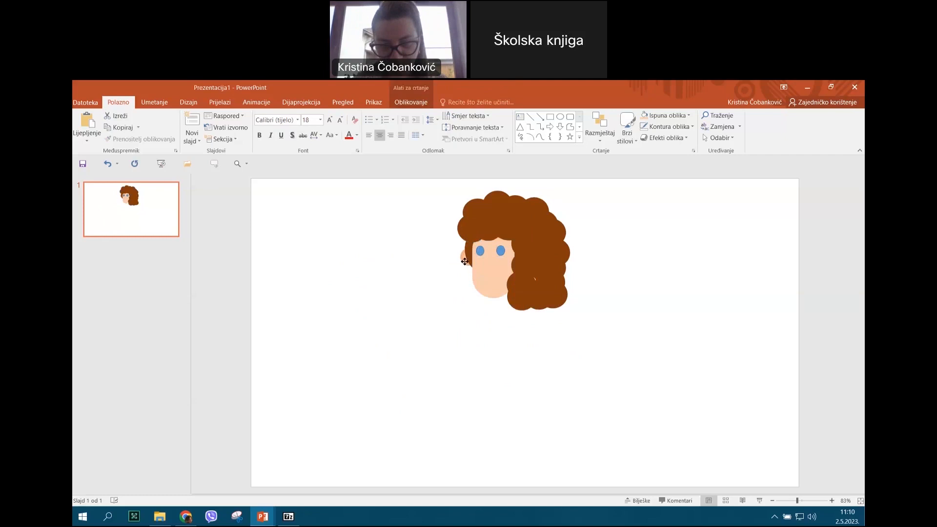
{"action": "left_click", "coordinate": [493, 358]}
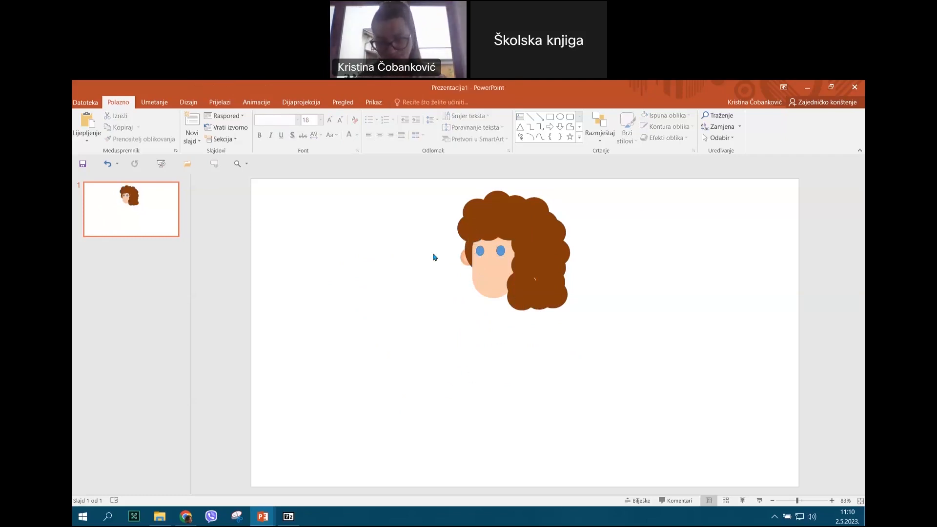
Draw a rounded rectangle left of the head, round its corners fully and shrink it to nose size.
{"action": "left_click", "coordinate": [579, 137]}
{"action": "left_click", "coordinate": [570, 128]}
{"action": "left_click_drag", "start_coordinate": [339, 257], "coordinate": [381, 350]}
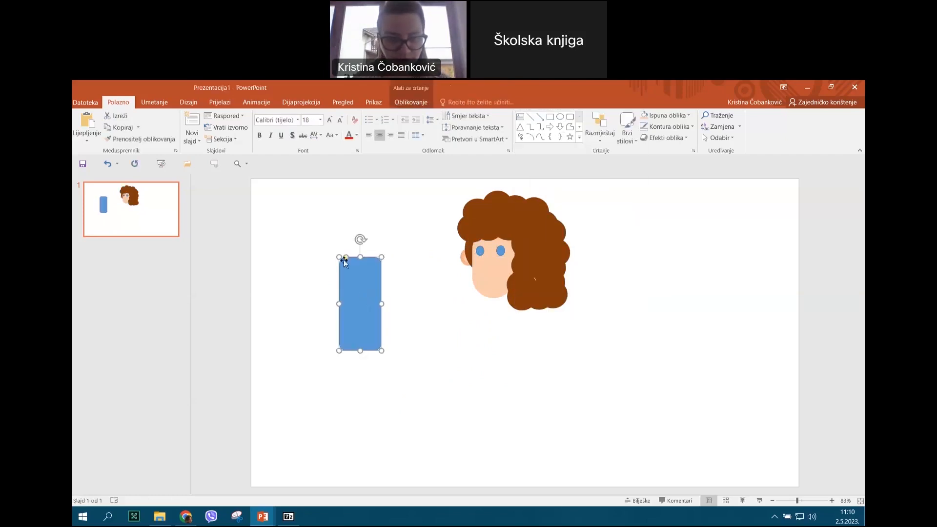
{"action": "left_click_drag", "start_coordinate": [349, 263], "coordinate": [368, 298]}
{"action": "left_click_drag", "start_coordinate": [381, 351], "coordinate": [349, 276]}
Fill the small rounded nose shape with the light skin tone and remove its outline.
{"action": "left_click", "coordinate": [645, 116]}
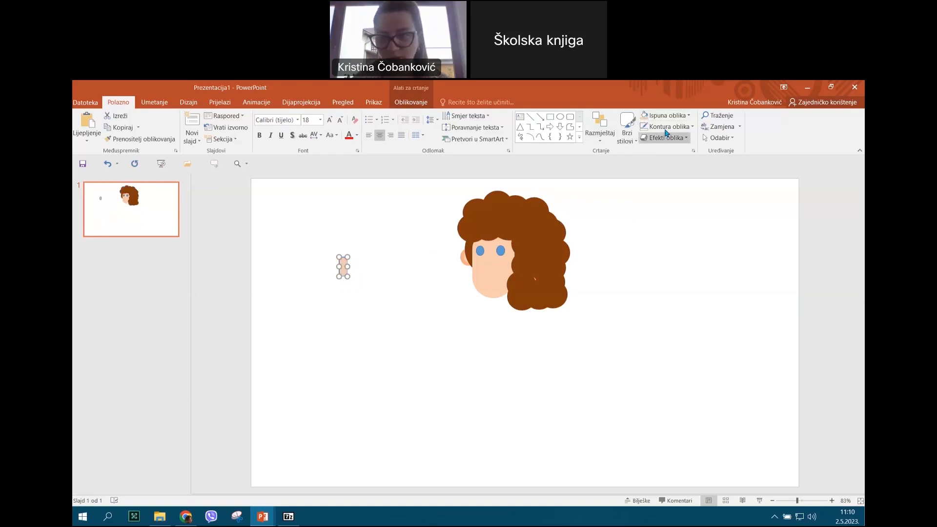
{"action": "left_click", "coordinate": [667, 126]}
{"action": "left_click", "coordinate": [675, 211]}
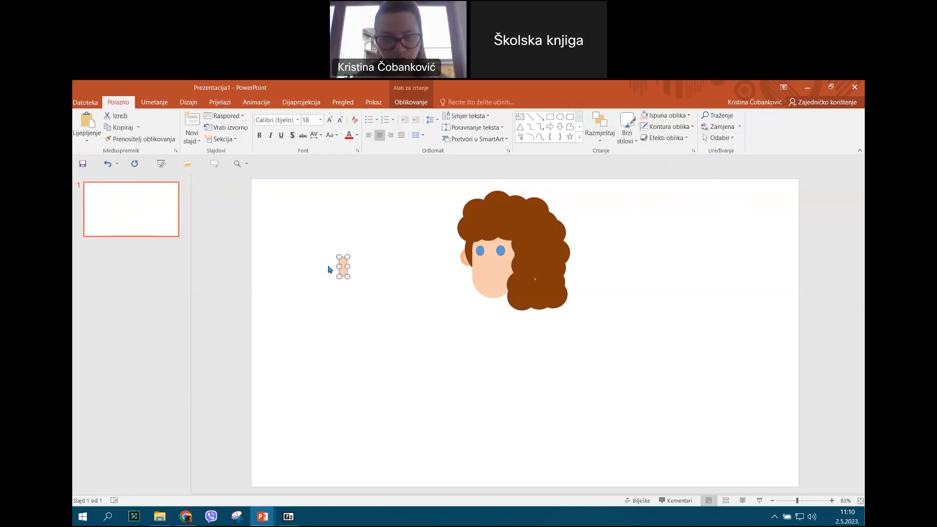
Place the nose in the middle of the face below the eyes and fill it with a darker light orange.
{"action": "mouse_move", "coordinate": [346, 272]}
{"action": "left_mouse_down"}
{"action": "mouse_move", "coordinate": [464, 280]}
{"action": "mouse_move", "coordinate": [491, 261]}
{"action": "left_mouse_up"}
{"action": "left_click", "coordinate": [350, 267]}
{"action": "left_click", "coordinate": [479, 328]}
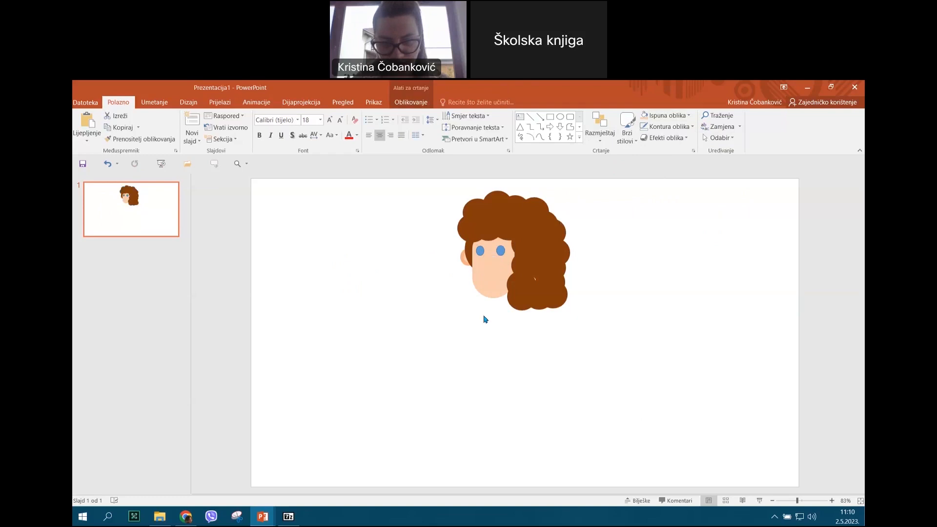
{"action": "left_click", "coordinate": [492, 262]}
{"action": "left_click", "coordinate": [688, 116]}
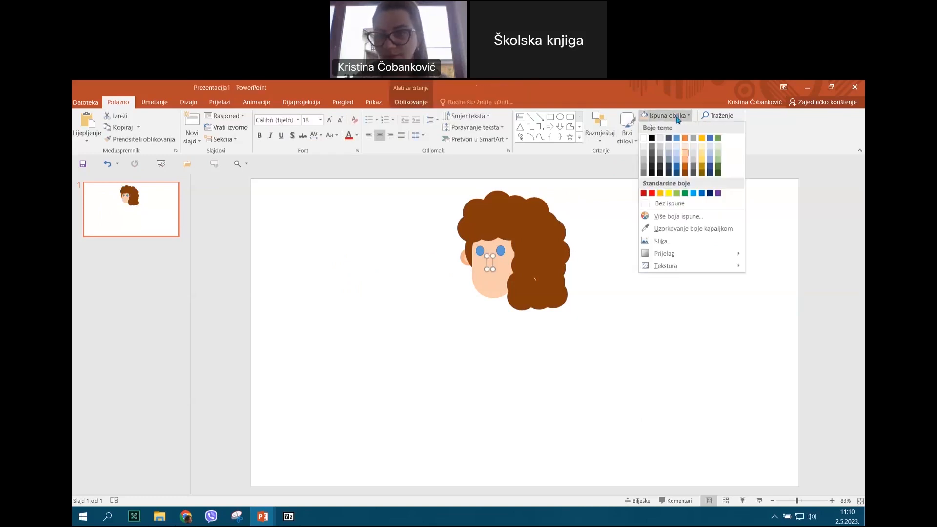
{"action": "left_click", "coordinate": [686, 160]}
{"action": "left_click", "coordinate": [459, 344]}
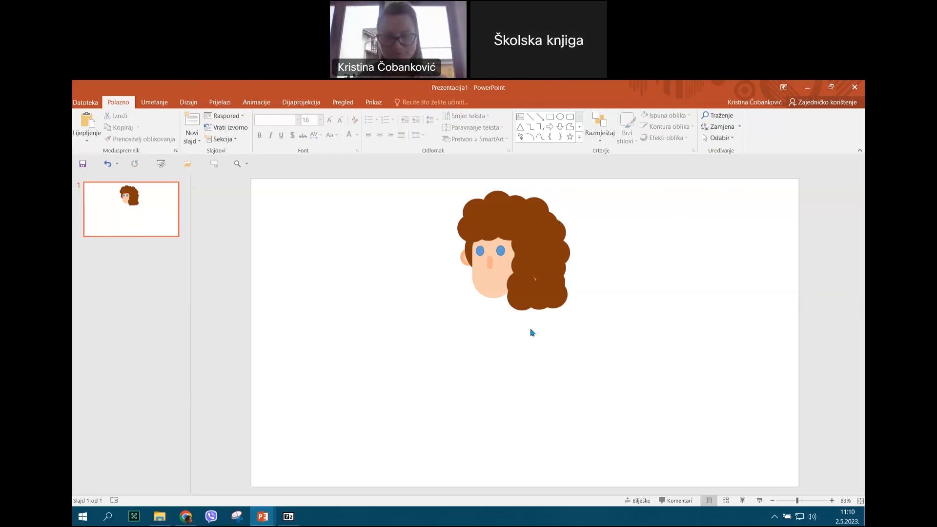
{"action": "left_click", "coordinate": [492, 291]}
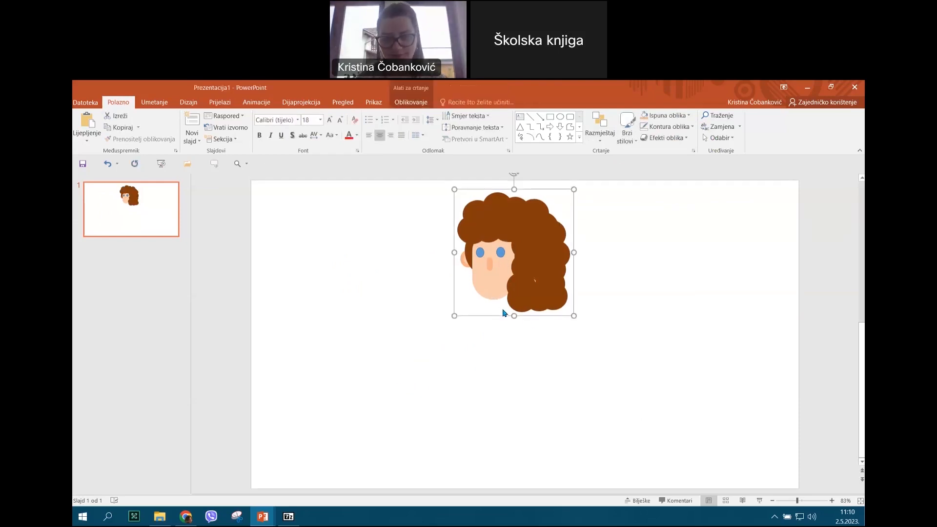
{"action": "left_click", "coordinate": [329, 276]}
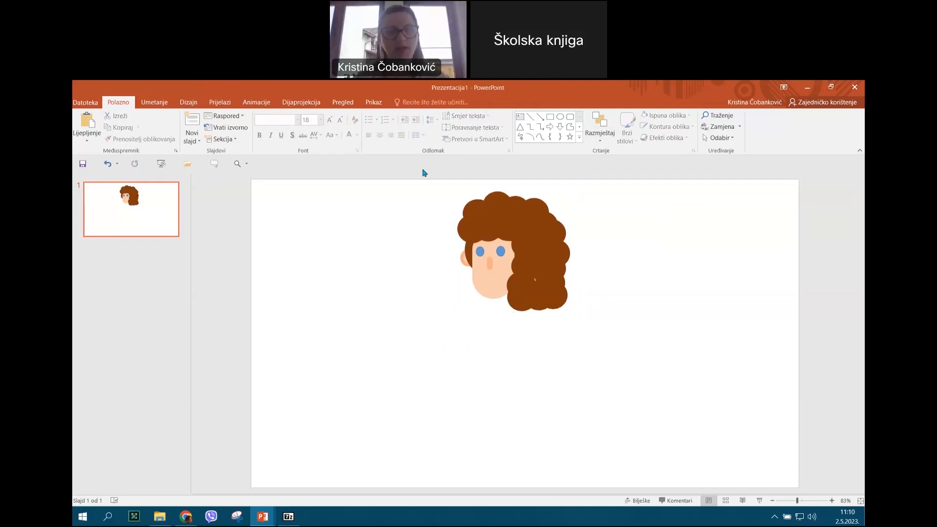
Draw a wide rectangle left of the head and an oval overlapping its lower edge.
{"action": "left_click", "coordinate": [579, 141]}
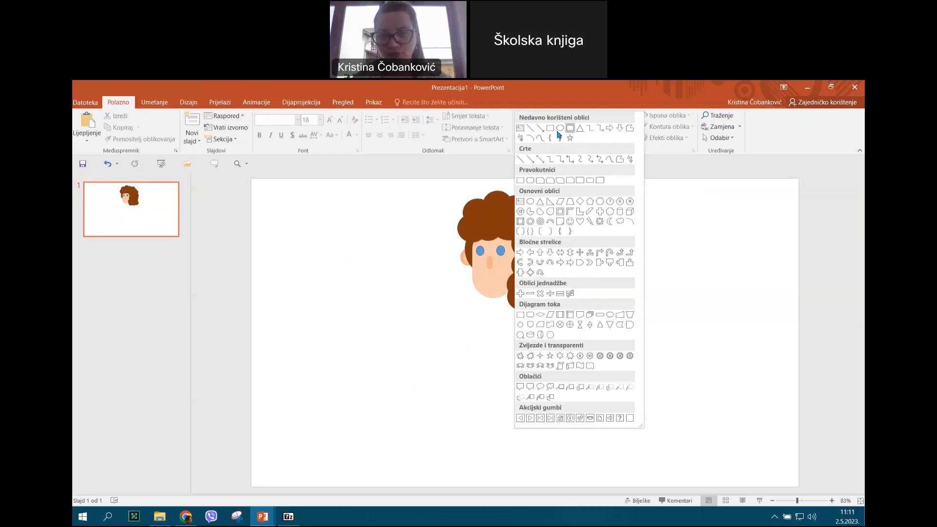
{"action": "left_click", "coordinate": [551, 128]}
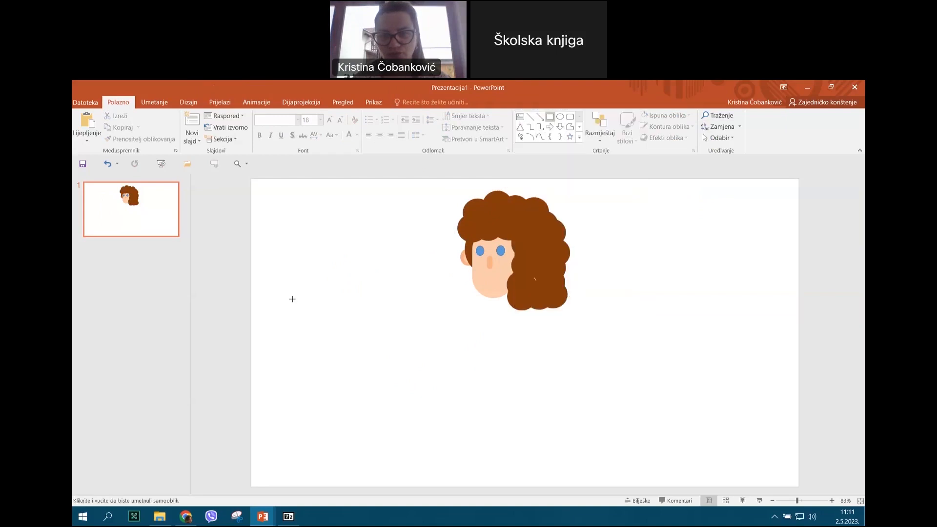
{"action": "mouse_move", "coordinate": [327, 272]}
{"action": "left_mouse_down"}
{"action": "mouse_move", "coordinate": [332, 293]}
{"action": "mouse_move", "coordinate": [390, 306]}
{"action": "left_mouse_up"}
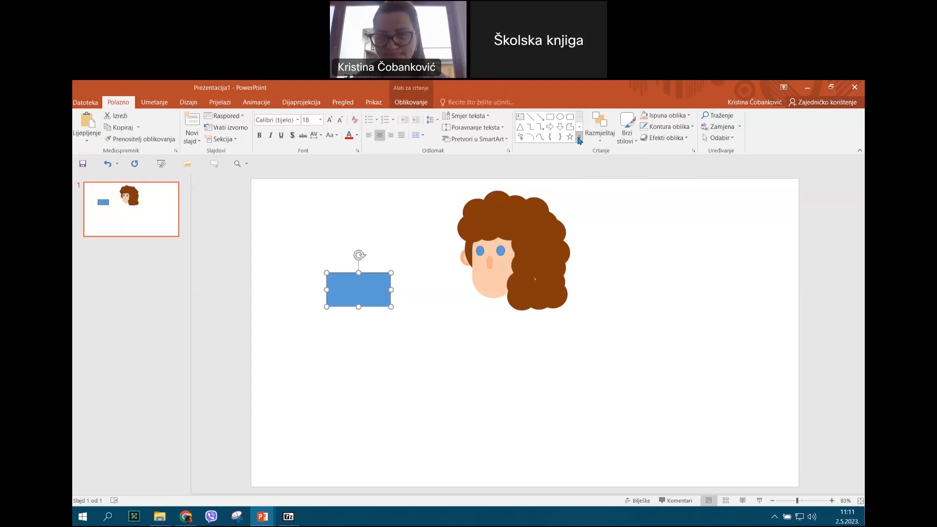
{"action": "left_click", "coordinate": [580, 128]}
{"action": "left_click", "coordinate": [579, 140]}
{"action": "left_click", "coordinate": [560, 128]}
{"action": "mouse_move", "coordinate": [347, 314]}
{"action": "left_mouse_down"}
{"action": "mouse_move", "coordinate": [389, 361]}
{"action": "mouse_move", "coordinate": [356, 314]}
{"action": "mouse_move", "coordinate": [378, 337]}
{"action": "left_mouse_up"}
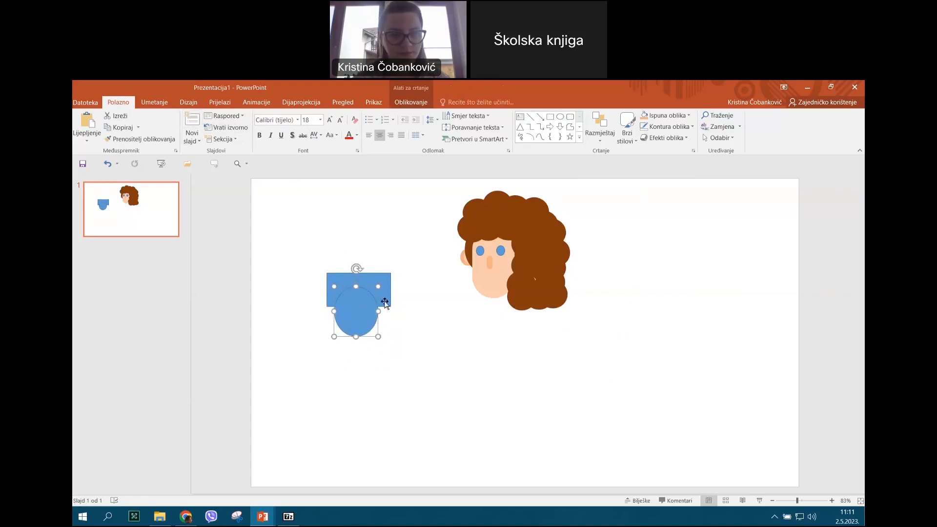
{"action": "left_click", "coordinate": [380, 280], "text": "shift"}
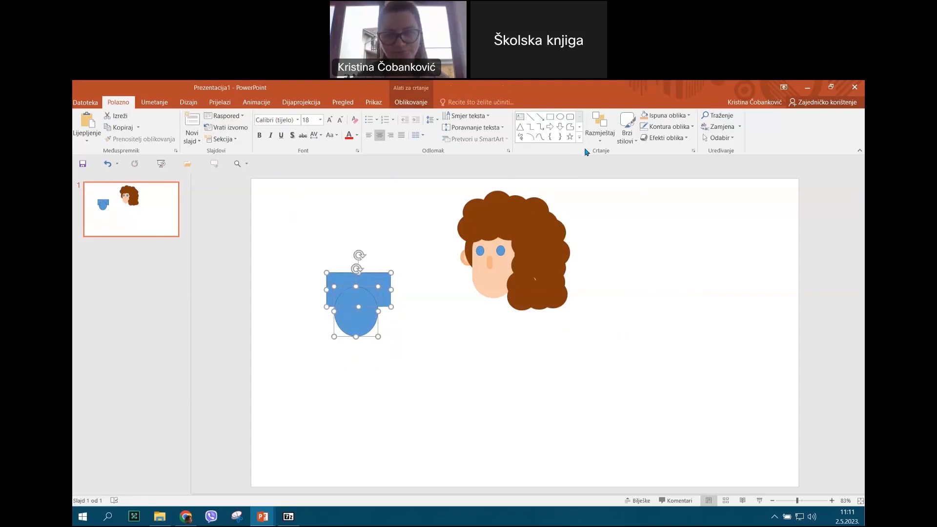
{"action": "left_click", "coordinate": [601, 141]}
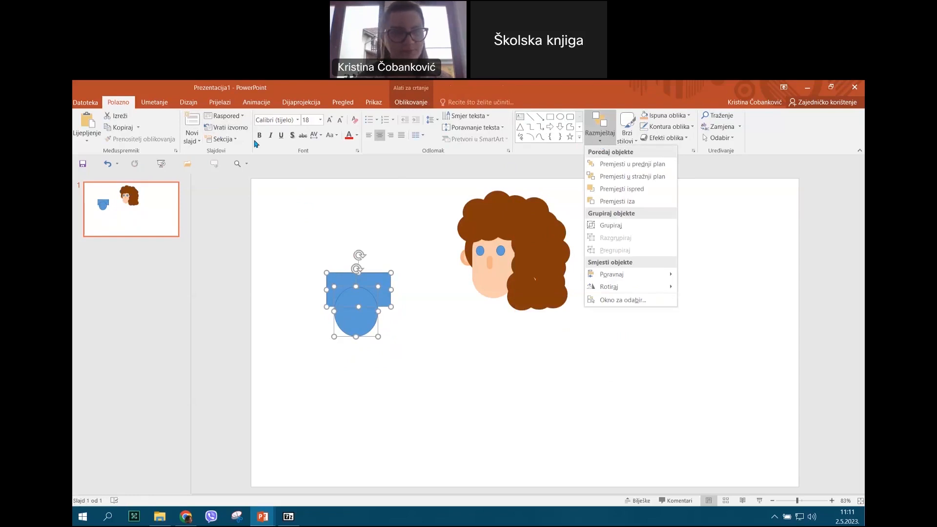
{"action": "left_click", "coordinate": [163, 101]}
{"action": "left_click", "coordinate": [164, 102]}
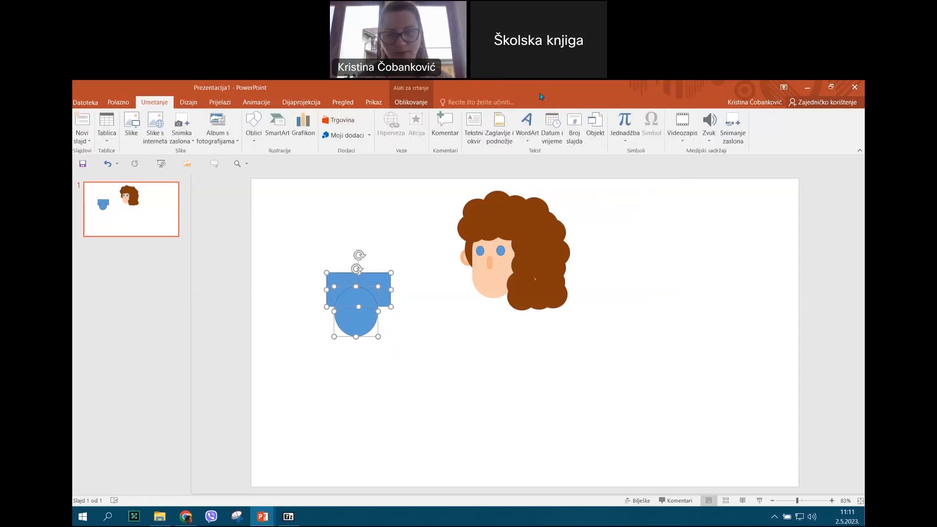
{"action": "left_click", "coordinate": [562, 107]}
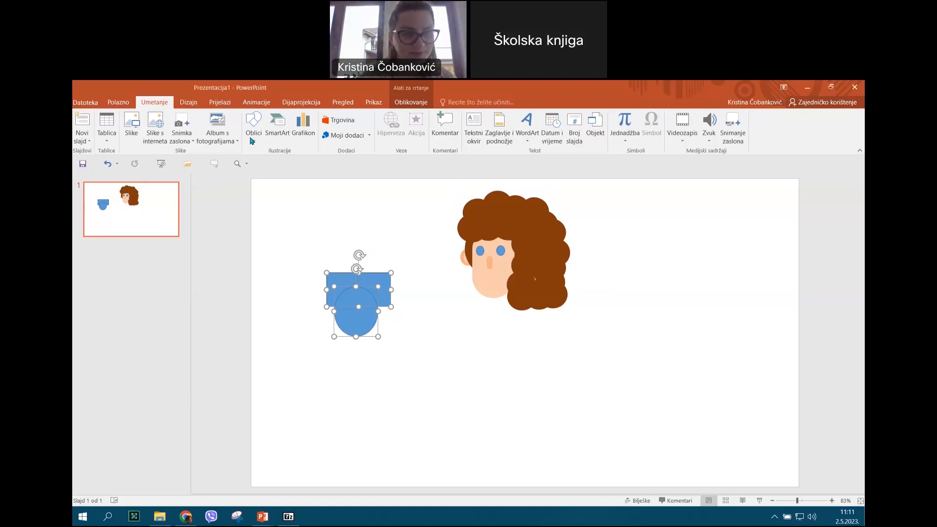
{"action": "left_click", "coordinate": [253, 122]}
{"action": "left_click", "coordinate": [253, 122]}
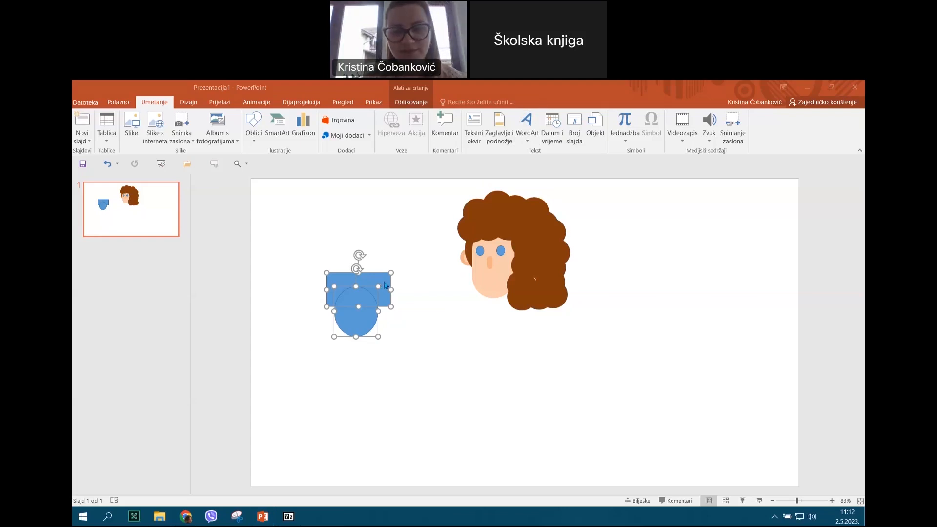
{"action": "left_click", "coordinate": [375, 342]}
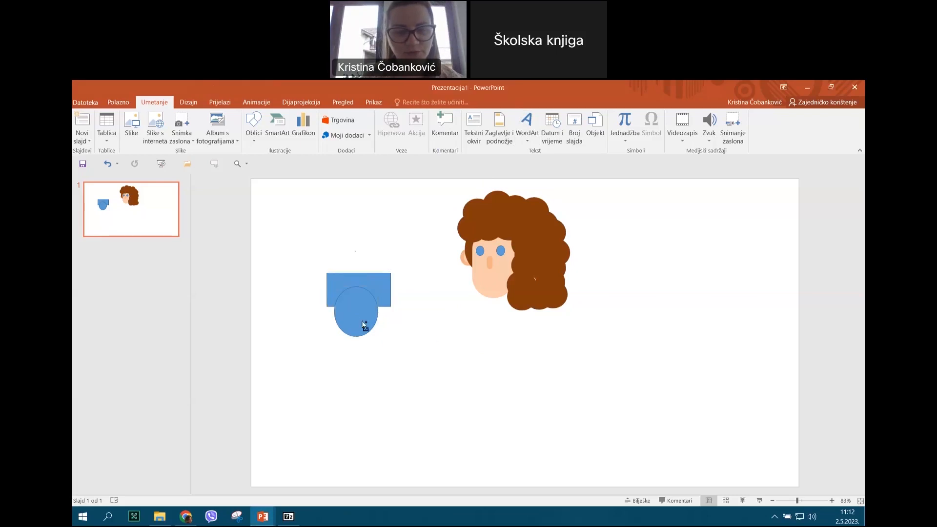
Intersect the wide rectangle and the overlapping oval so that only their shared half-oval is kept.
{"action": "left_click", "coordinate": [372, 295], "text": "ctrl"}
{"action": "left_click", "coordinate": [377, 278], "text": "ctrl"}
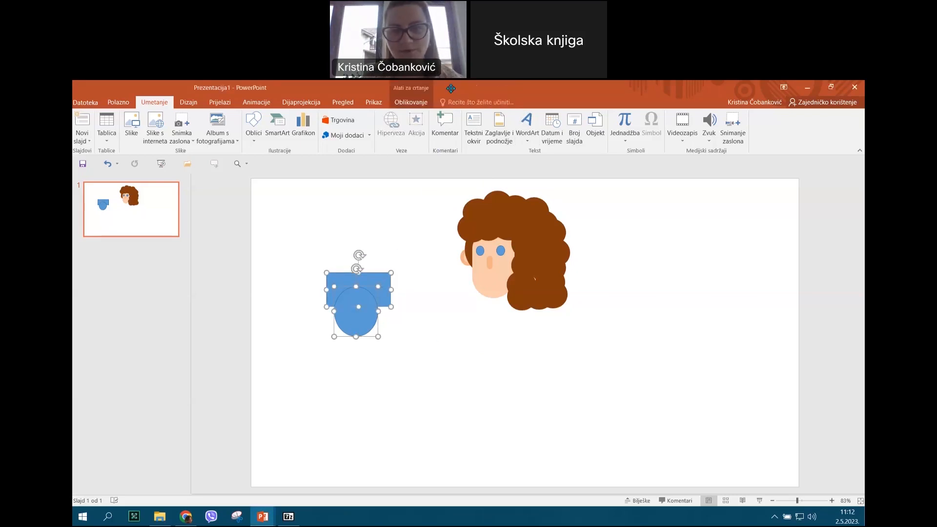
{"action": "left_click", "coordinate": [413, 101]}
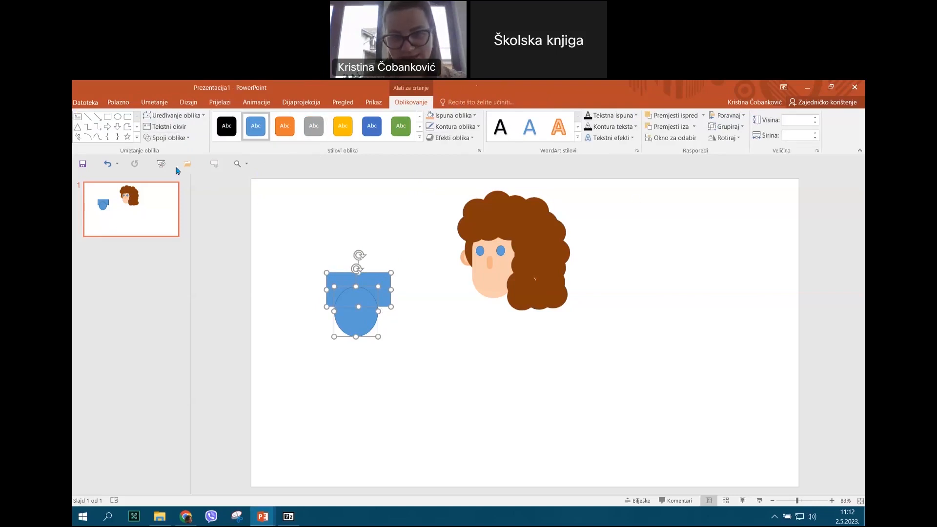
{"action": "left_click", "coordinate": [188, 139]}
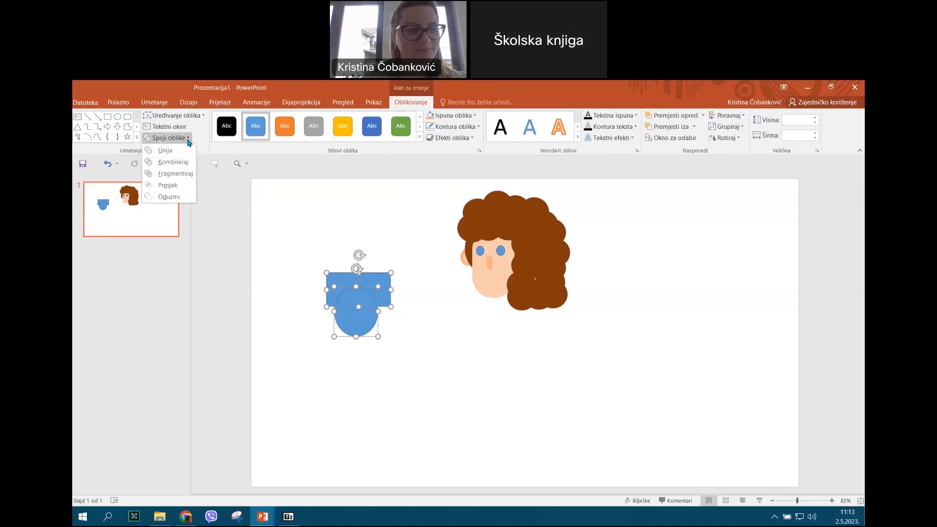
{"action": "left_click", "coordinate": [190, 185]}
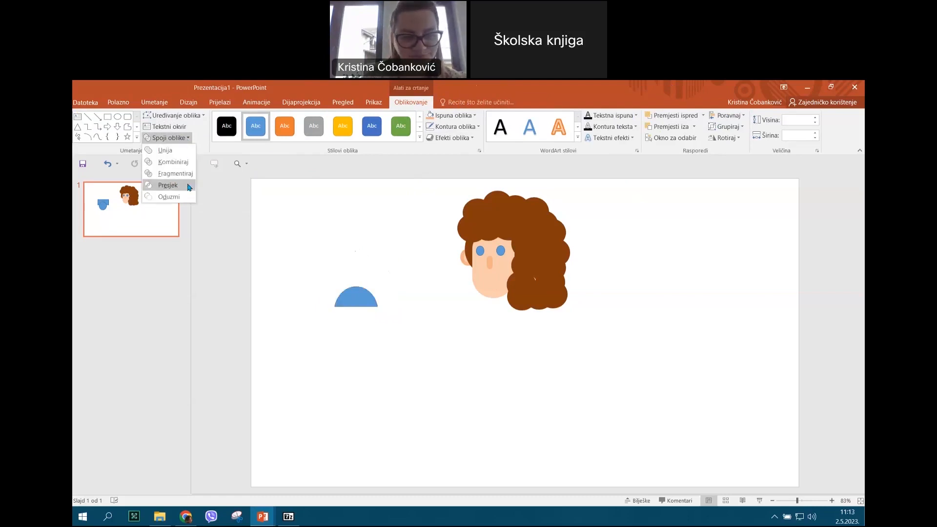
{"action": "left_click", "coordinate": [189, 185]}
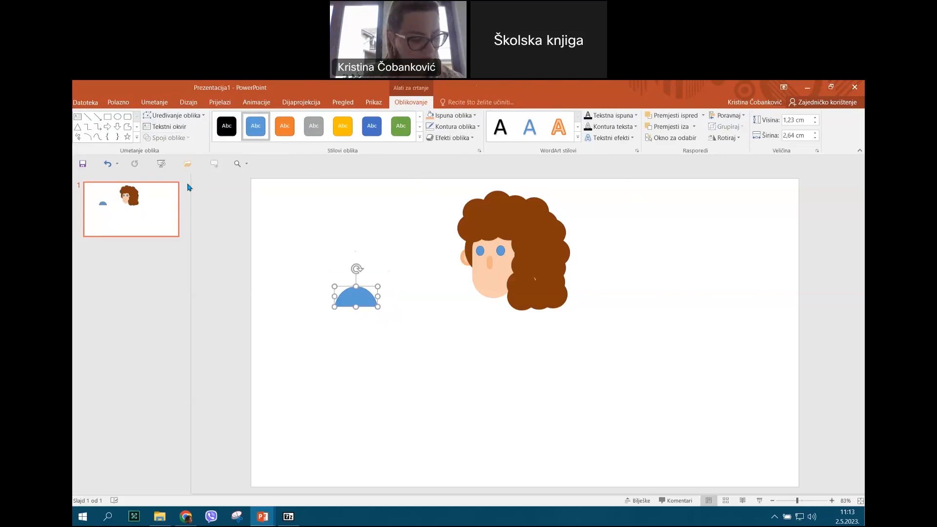
Rotate the half-oval upside down with a slight tilt so its flat edge faces up like an open mouth.
{"action": "left_click", "coordinate": [360, 347]}
{"action": "left_click", "coordinate": [359, 301]}
{"action": "left_click_drag", "start_coordinate": [356, 268], "coordinate": [350, 325]}
{"action": "left_click", "coordinate": [408, 335]}
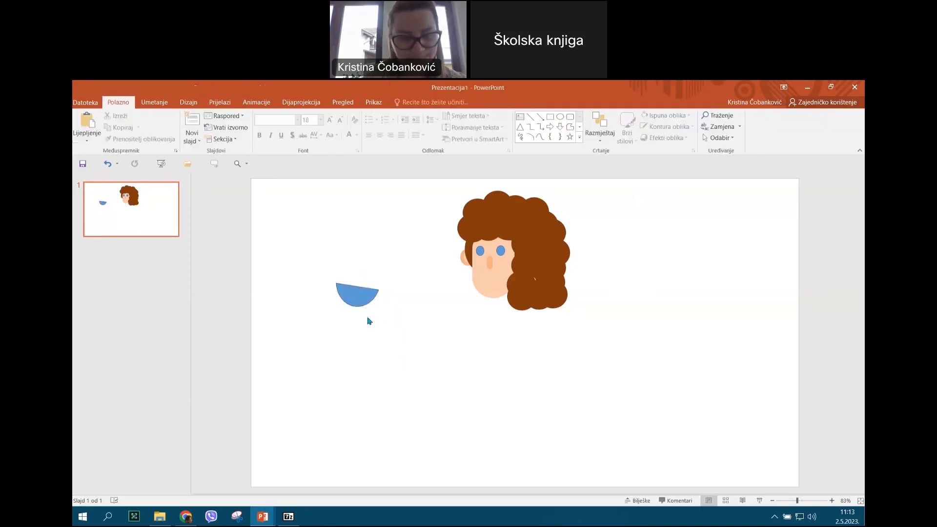
Fill the tilted half-oval mouth shape with black.
{"action": "left_click", "coordinate": [363, 305]}
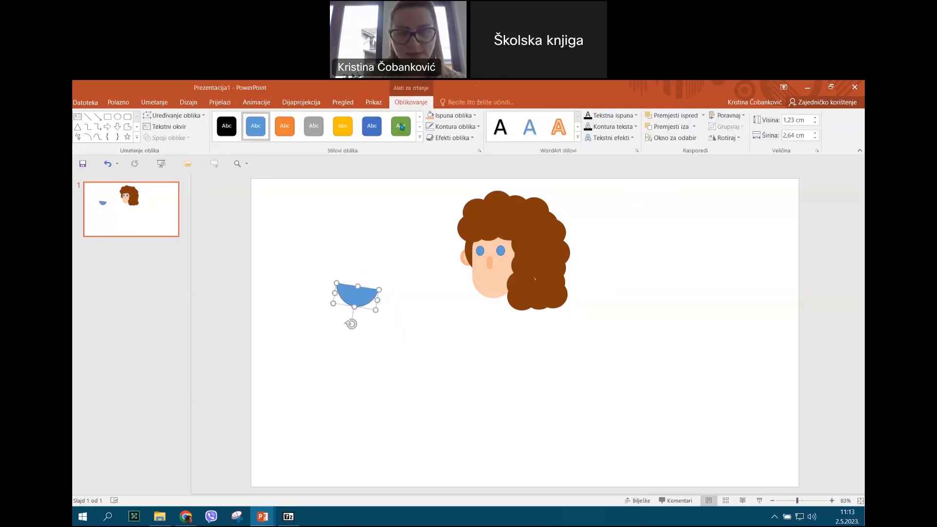
{"action": "left_click", "coordinate": [468, 118]}
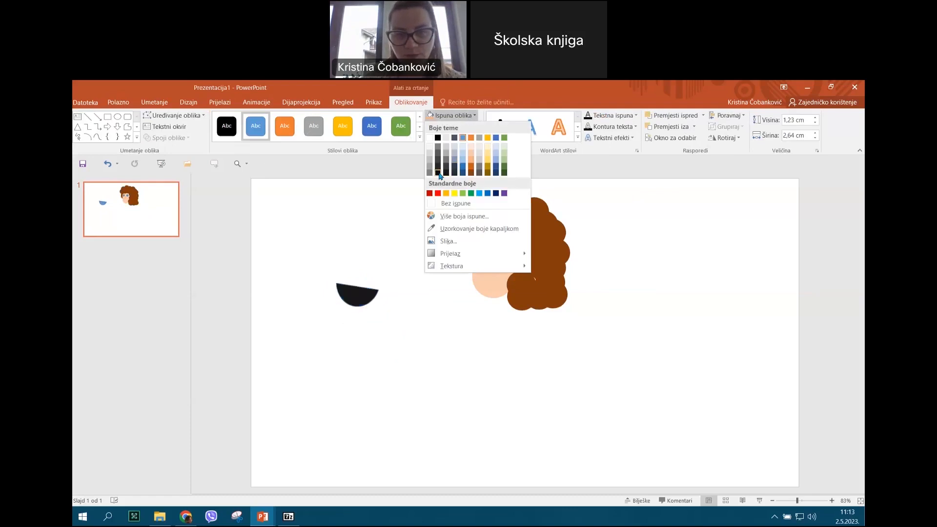
{"action": "left_click", "coordinate": [441, 174]}
{"action": "left_click", "coordinate": [391, 303]}
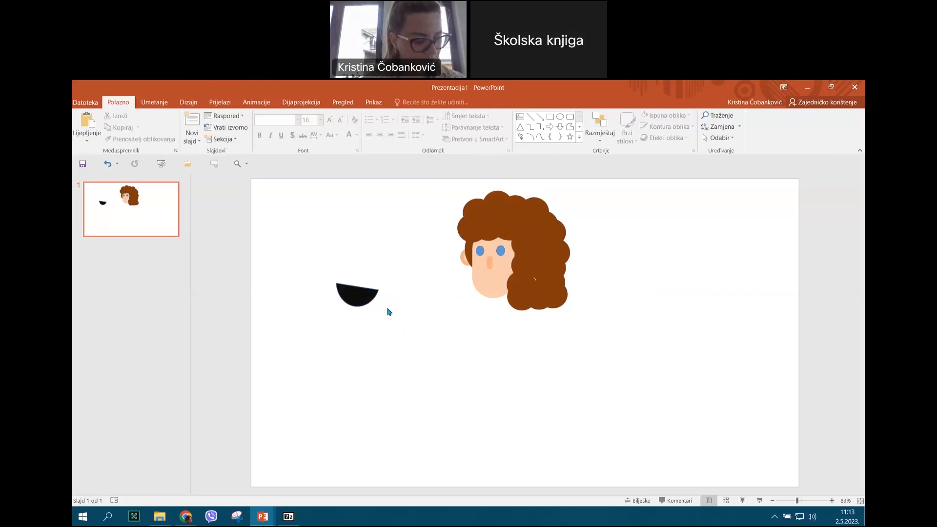
Duplicate the black mouth shape and place the copy to its lower right.
{"action": "left_click", "coordinate": [355, 298]}
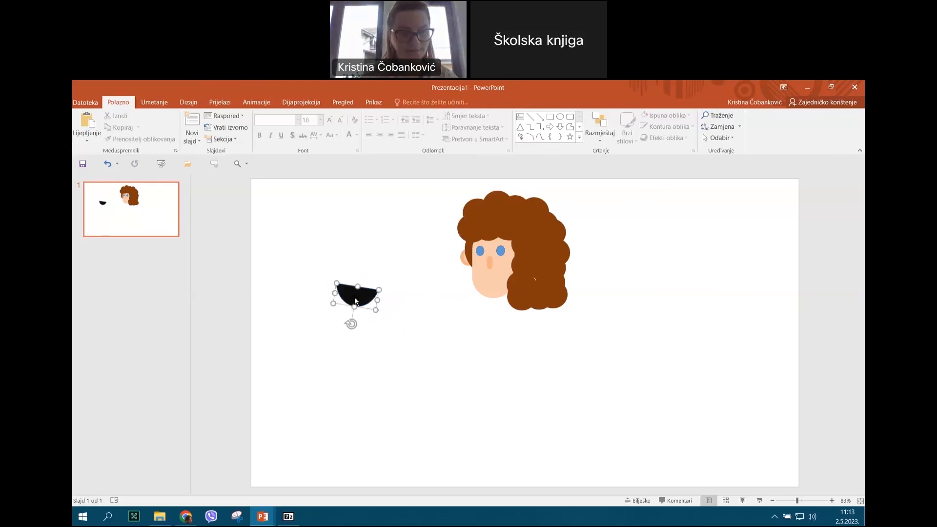
{"action": "key", "text": "ctrl+c"}
{"action": "key", "text": "ctrl+v"}
{"action": "left_click_drag", "start_coordinate": [380, 308], "coordinate": [432, 323]}
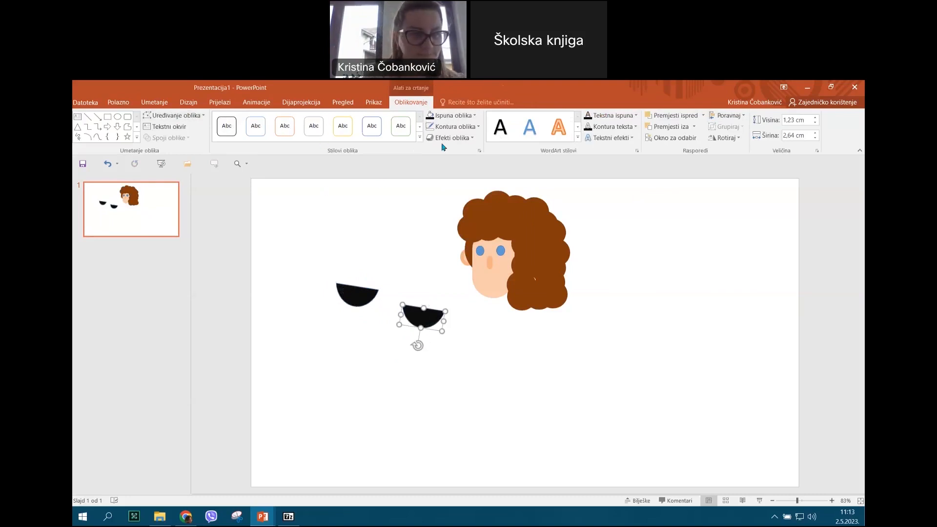
Draw a circle about 1.9 cm across and place it overlapping the lower part of the copied mouth shape.
{"action": "left_click", "coordinate": [115, 120]}
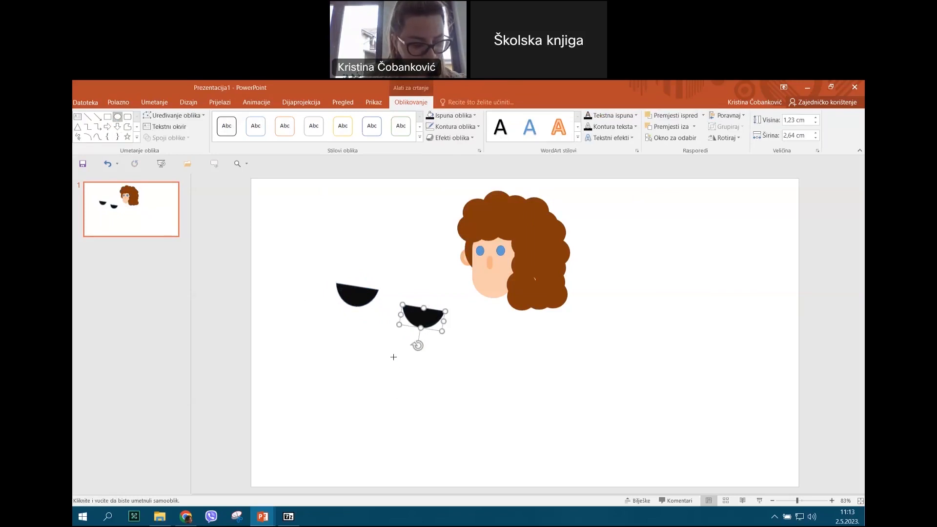
{"action": "left_click_drag", "start_coordinate": [395, 370], "coordinate": [428, 386]}
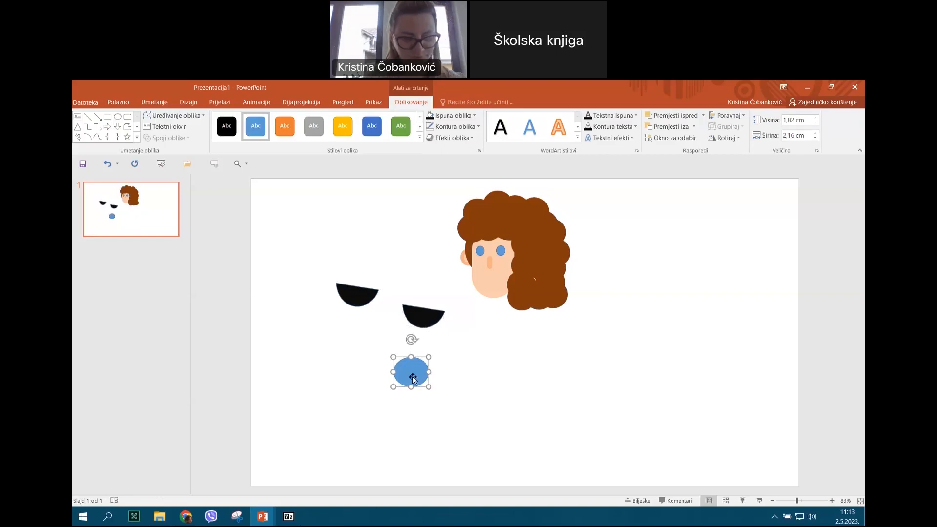
{"action": "left_click_drag", "start_coordinate": [411, 370], "coordinate": [420, 337]}
{"action": "left_click", "coordinate": [455, 348]}
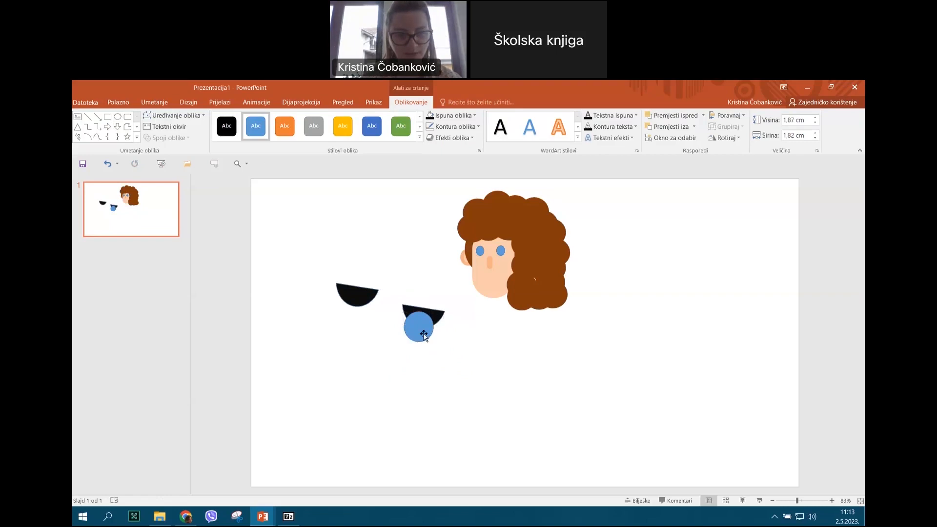
Intersect the circle with the copied mouth shape to create a tongue shape.
{"action": "left_click", "coordinate": [413, 331]}
{"action": "left_click", "coordinate": [440, 315], "text": "shift"}
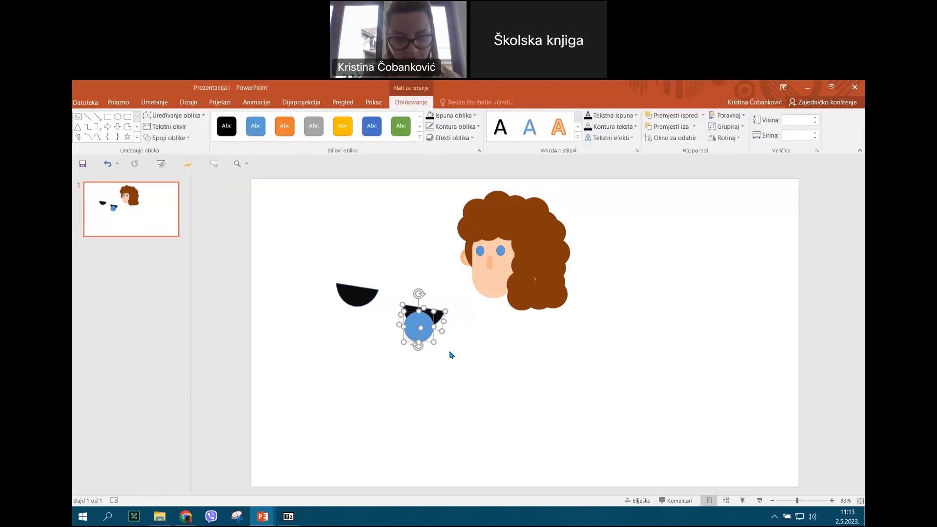
{"action": "left_click", "coordinate": [180, 138]}
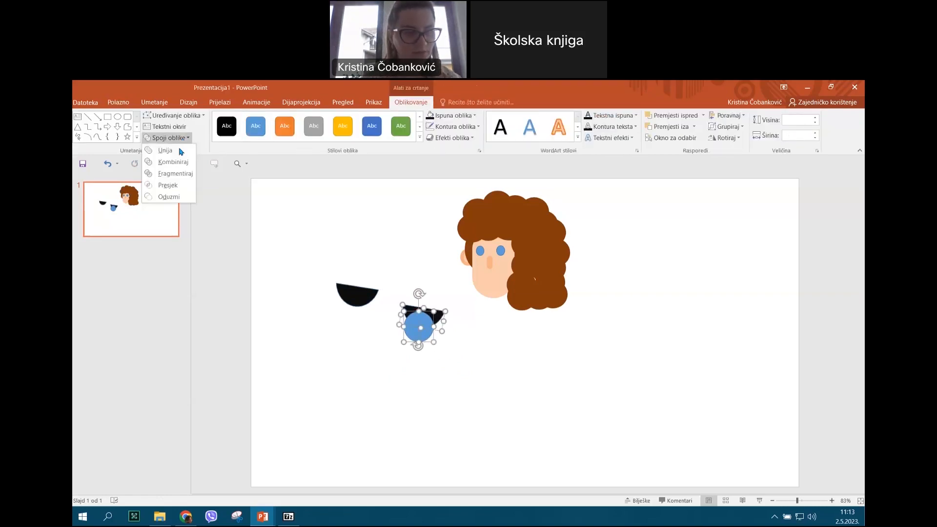
{"action": "left_click", "coordinate": [181, 186]}
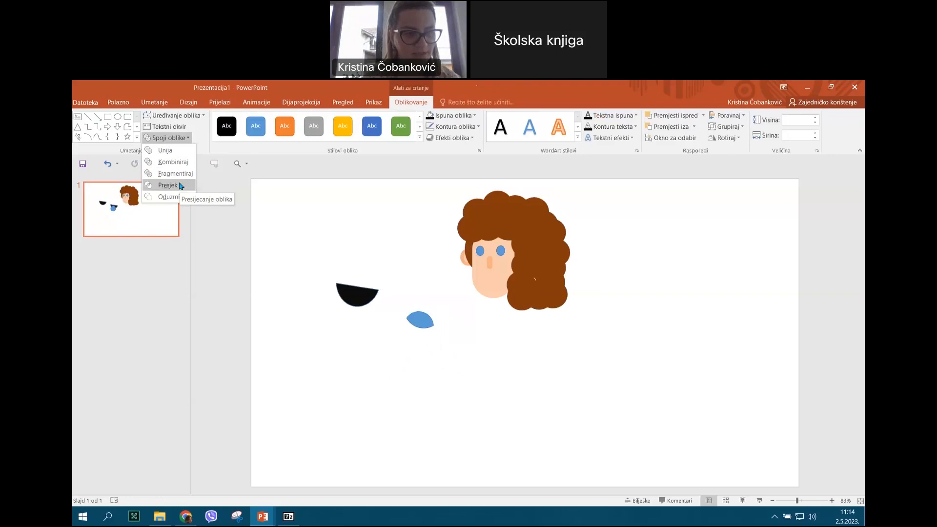
{"action": "left_click", "coordinate": [182, 186]}
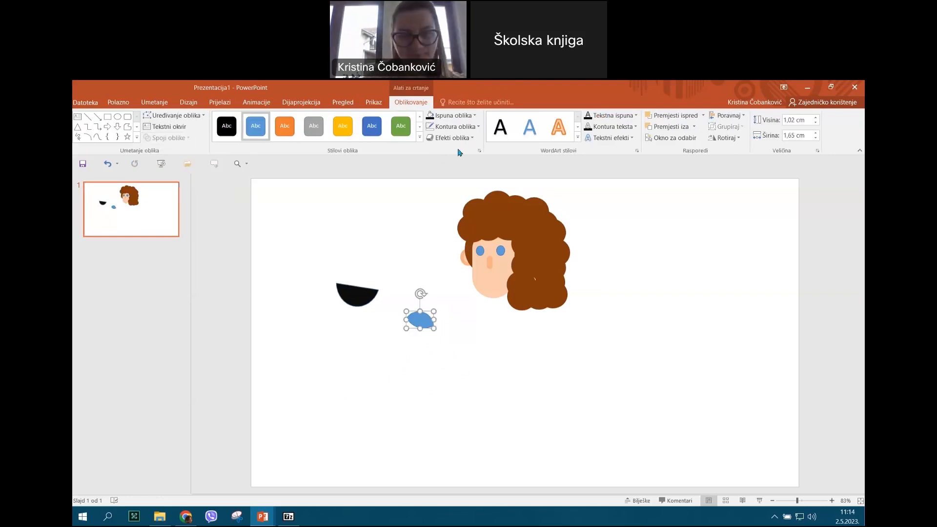
Fill the tongue shape with red and remove its outline.
{"action": "left_click", "coordinate": [473, 116]}
{"action": "left_click", "coordinate": [437, 193]}
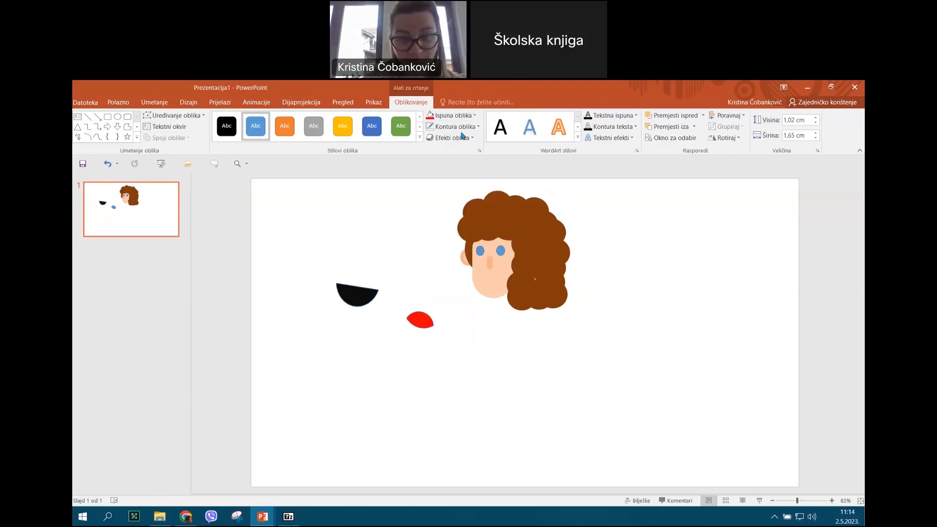
{"action": "left_click", "coordinate": [456, 127]}
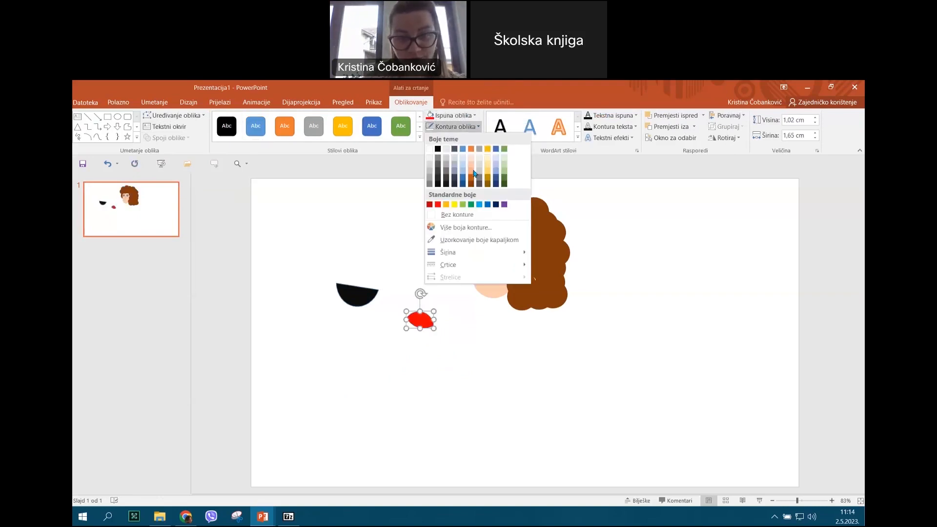
{"action": "left_click", "coordinate": [454, 215]}
Fit the red tongue over the lower part of the black mouth, enlarged to about 1.8 cm wide.
{"action": "left_click_drag", "start_coordinate": [426, 324], "coordinate": [362, 306]}
{"action": "left_click", "coordinate": [350, 316]}
{"action": "left_click", "coordinate": [358, 300]}
{"action": "left_click_drag", "start_coordinate": [368, 292], "coordinate": [354, 271]}
{"action": "double_click", "coordinate": [359, 294]}
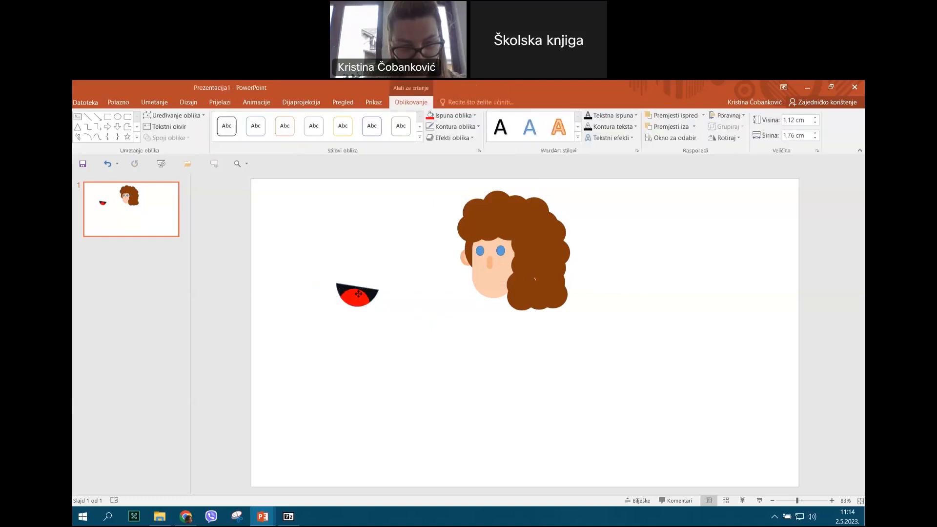
{"action": "left_click", "coordinate": [376, 331]}
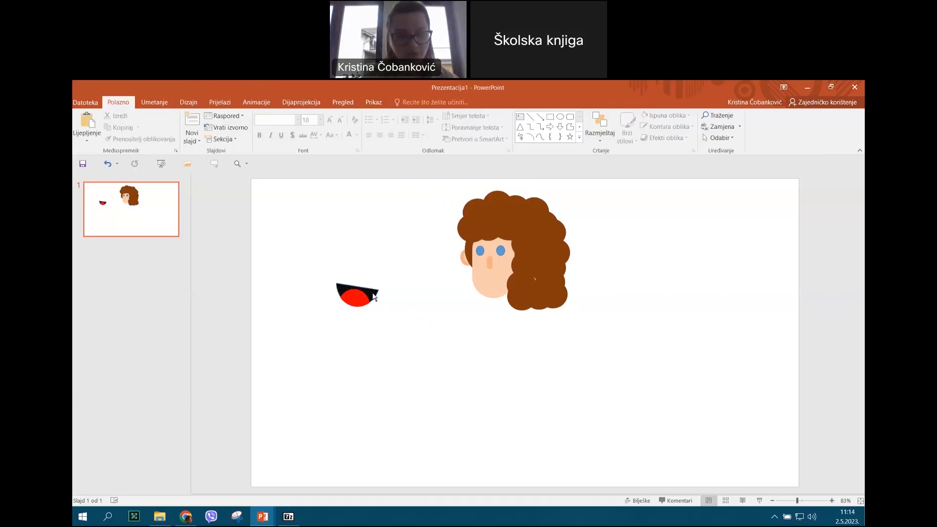
Group the black mouth and the red tongue into one object.
{"action": "left_click", "coordinate": [373, 294]}
{"action": "left_click", "coordinate": [374, 323]}
{"action": "left_click_drag", "start_coordinate": [305, 251], "coordinate": [384, 352]}
{"action": "right_click", "coordinate": [361, 302]}
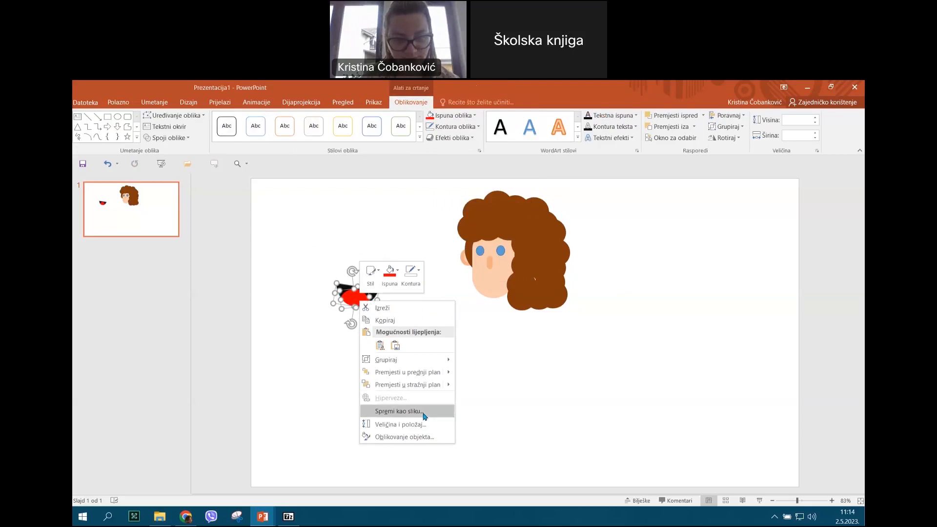
{"action": "mouse_move", "coordinate": [445, 359]}
{"action": "left_click", "coordinate": [481, 362]}
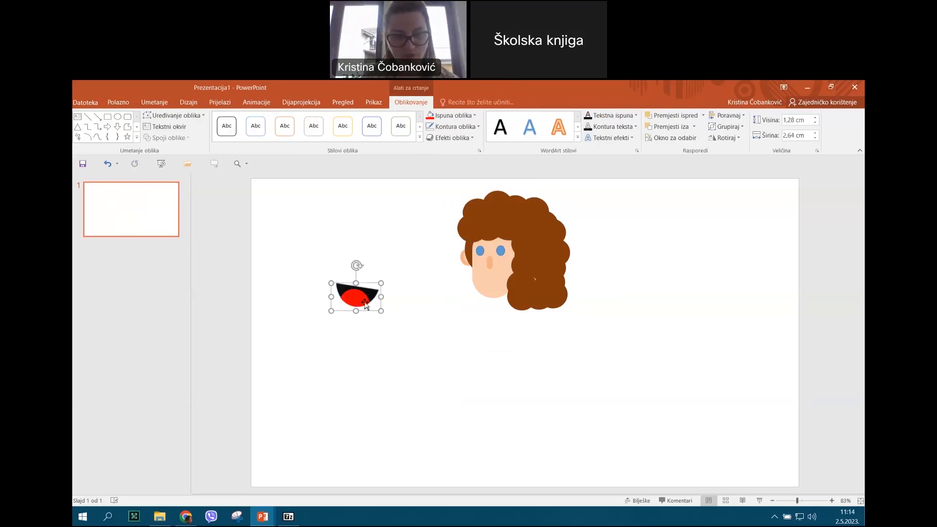
Rotate the grouped mouth slightly, shrink it to about 1.9 cm wide and place it on the face below the nose.
{"action": "left_click_drag", "start_coordinate": [356, 265], "coordinate": [358, 263]}
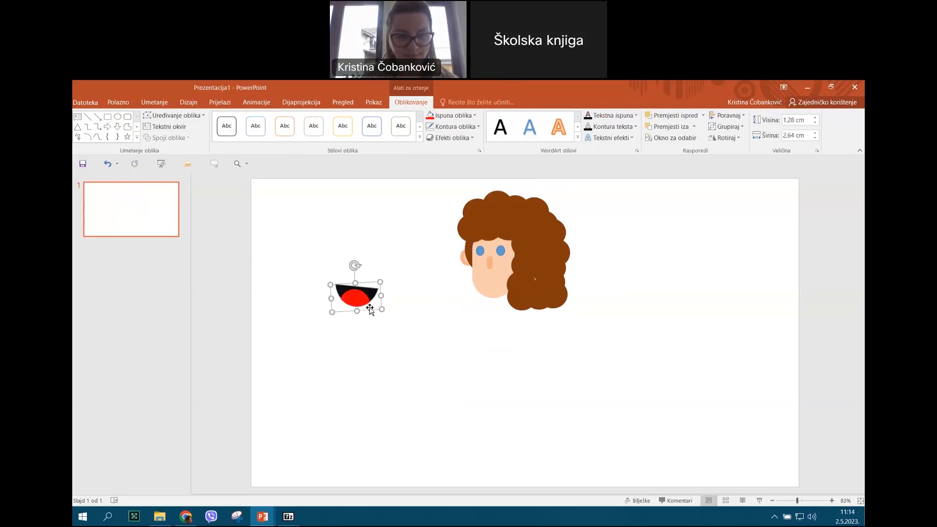
{"action": "left_click_drag", "start_coordinate": [381, 307], "coordinate": [501, 290]}
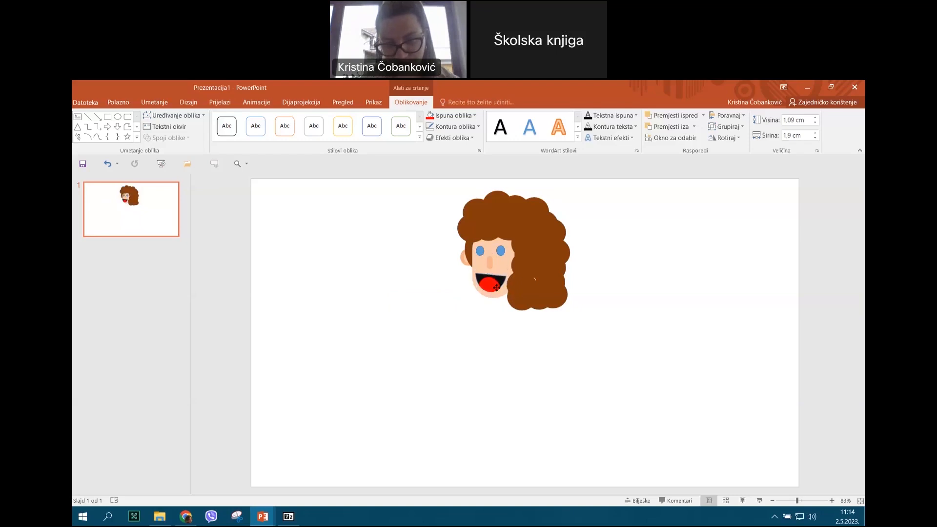
{"action": "left_click", "coordinate": [500, 345]}
Move the mouth off the face to the empty area beside the head and ungroup it.
{"action": "left_click_drag", "start_coordinate": [492, 285], "coordinate": [399, 297]}
{"action": "right_click", "coordinate": [399, 296]}
{"action": "mouse_move", "coordinate": [472, 388]}
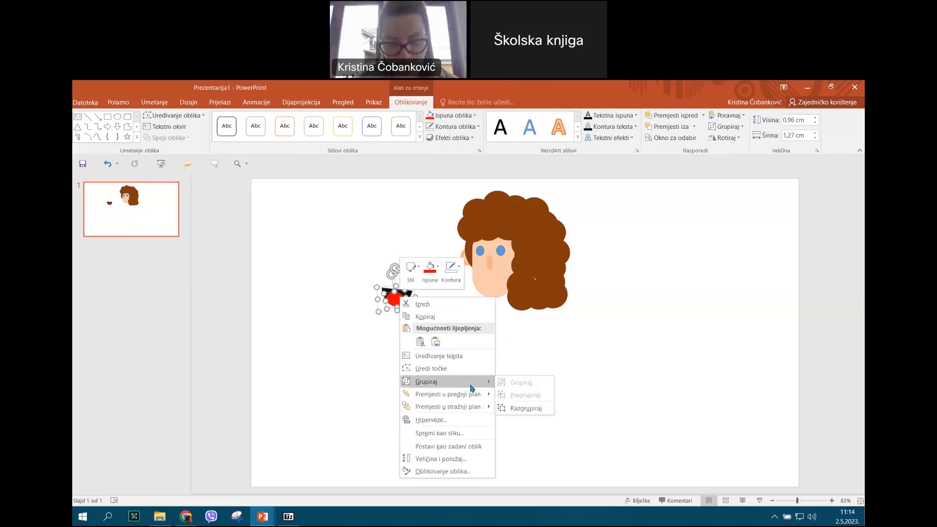
{"action": "left_click", "coordinate": [532, 413]}
{"action": "left_click", "coordinate": [435, 370]}
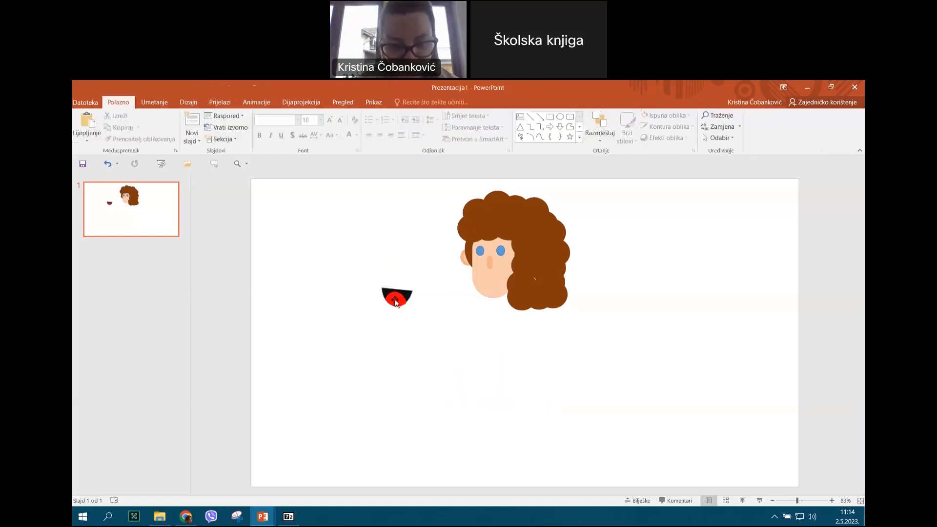
Rotate only the red tongue slightly so it follows the mouth's lower curve.
{"action": "left_click", "coordinate": [403, 302]}
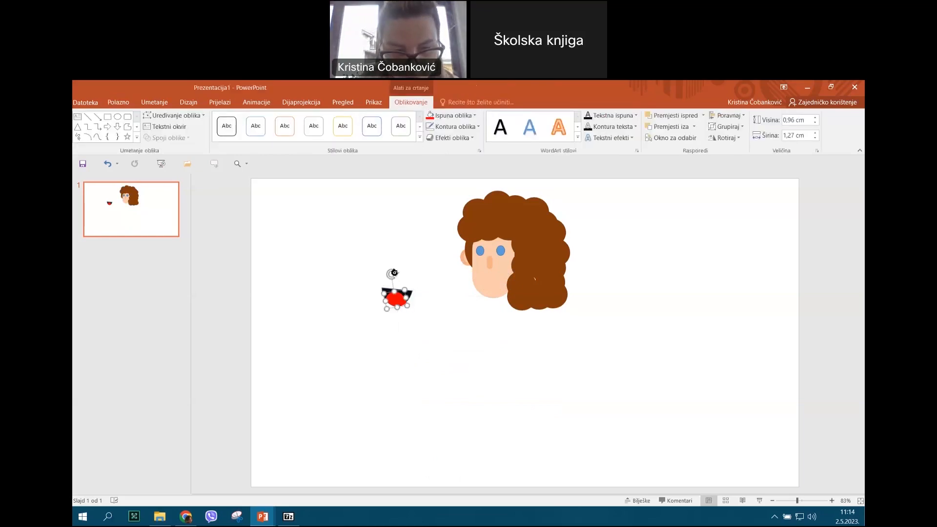
{"action": "left_click_drag", "start_coordinate": [392, 274], "coordinate": [389, 275]}
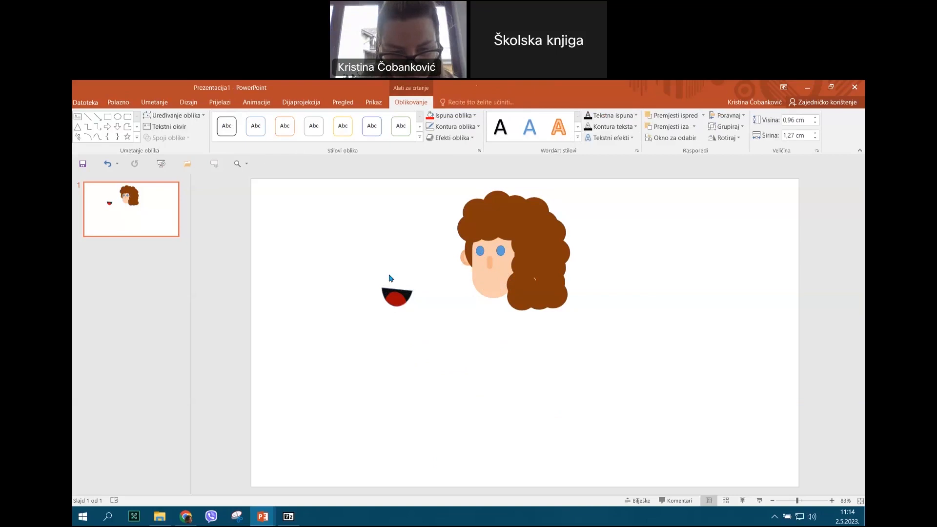
{"action": "left_click", "coordinate": [420, 352]}
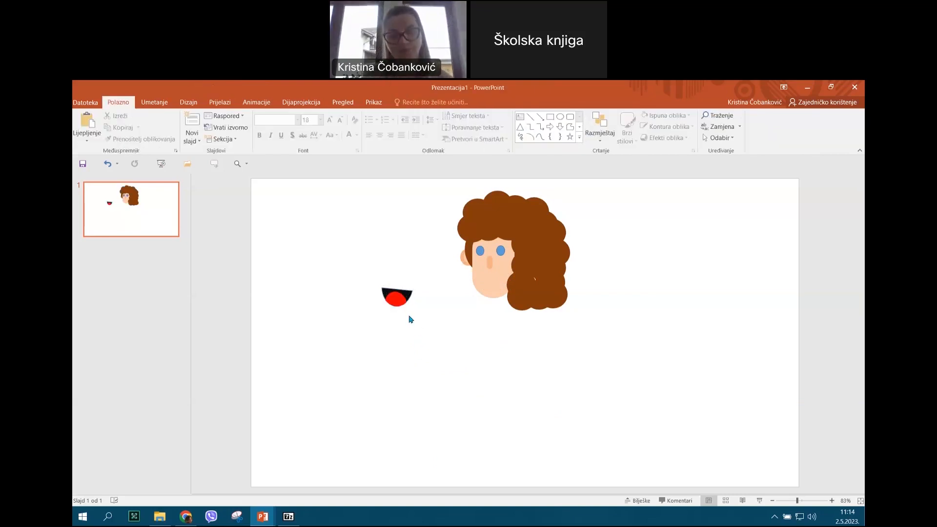
Group the mouth and tongue again and place them on the face below the nose.
{"action": "left_click_drag", "start_coordinate": [412, 329], "coordinate": [372, 257]}
{"action": "right_click", "coordinate": [408, 290]}
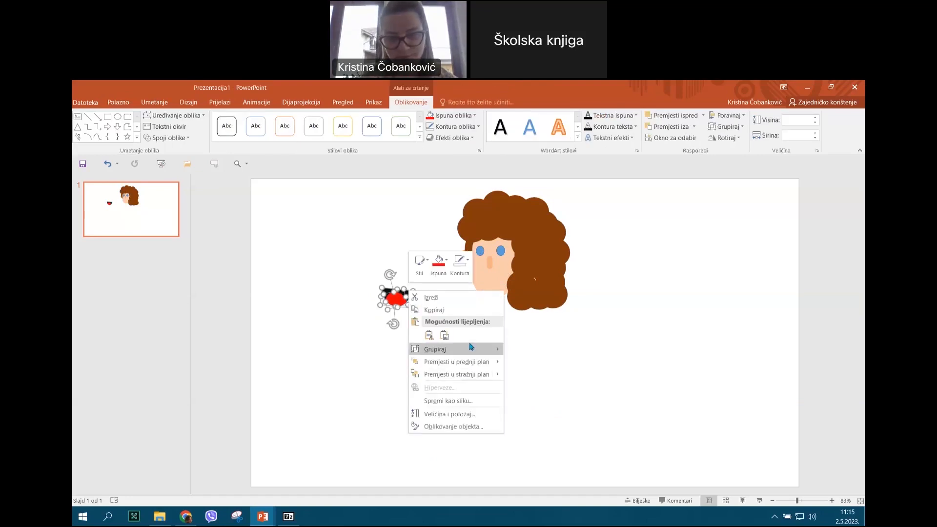
{"action": "left_click", "coordinate": [524, 349]}
{"action": "left_click_drag", "start_coordinate": [395, 300], "coordinate": [487, 284]}
{"action": "left_click", "coordinate": [496, 355]}
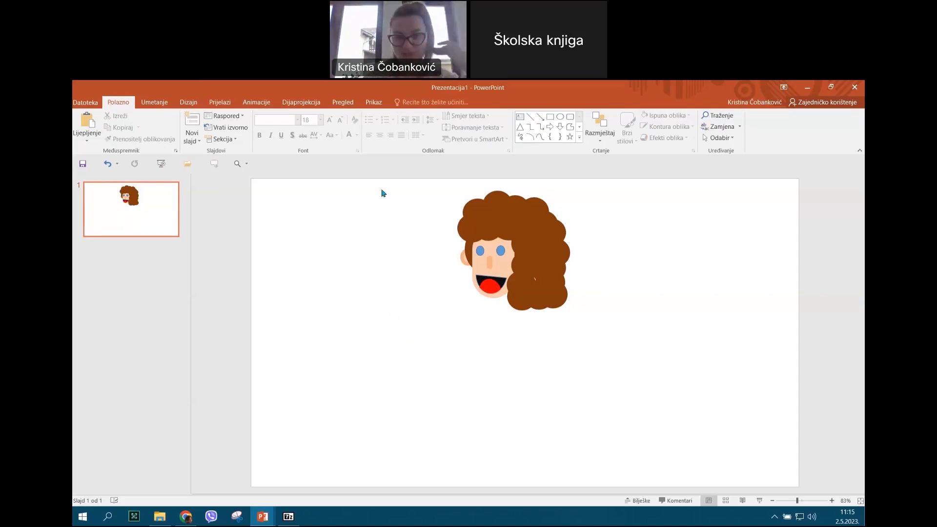
Draw a small upright rounded rectangle in the empty area beside the head, round its ends fully and shrink it.
{"action": "left_click", "coordinate": [579, 127]}
{"action": "left_click", "coordinate": [580, 137]}
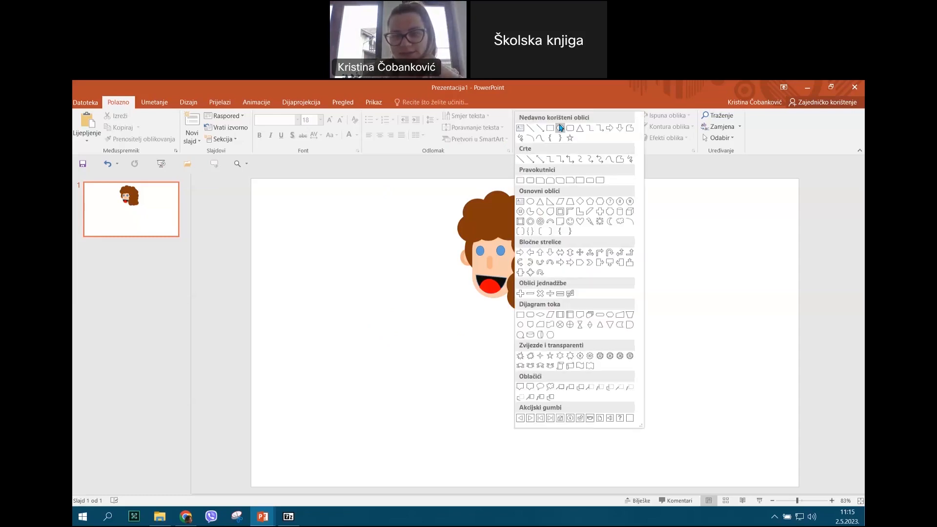
{"action": "left_click", "coordinate": [571, 129]}
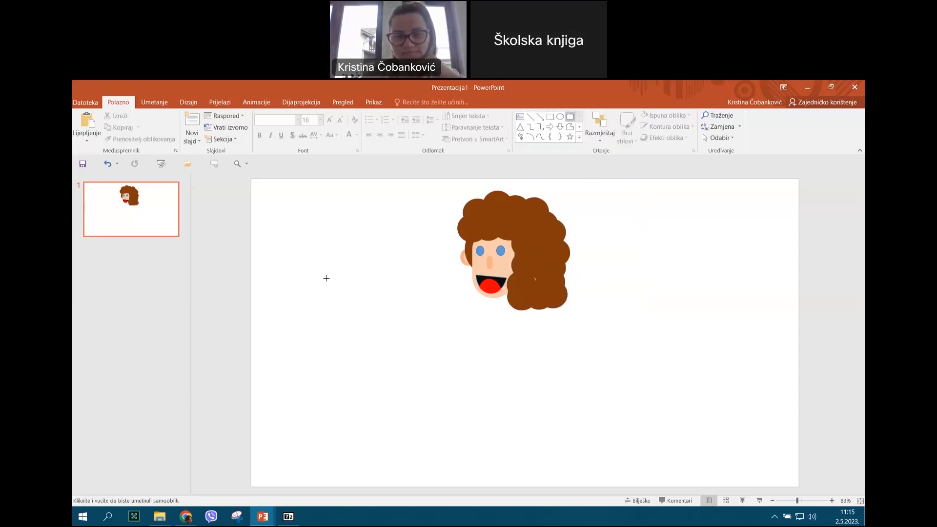
{"action": "left_click_drag", "start_coordinate": [327, 283], "coordinate": [348, 336]}
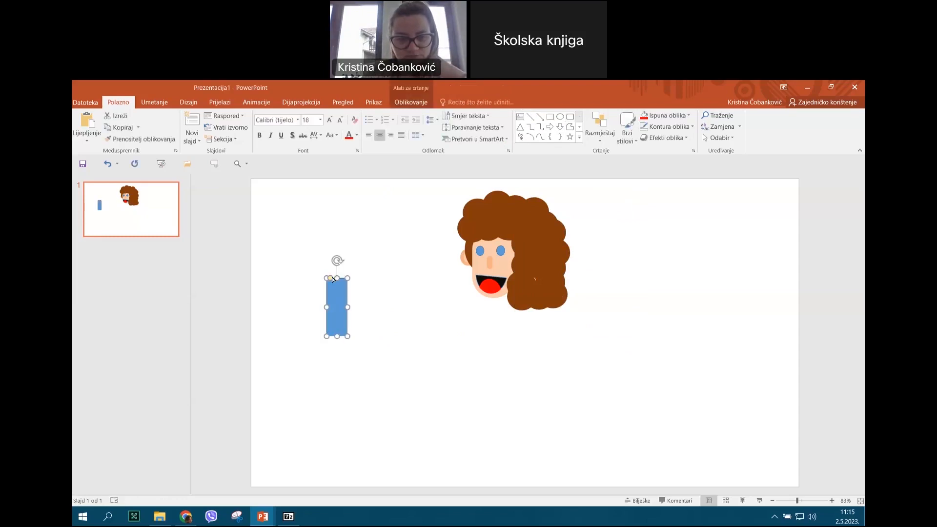
{"action": "left_click_drag", "start_coordinate": [334, 280], "coordinate": [338, 282]}
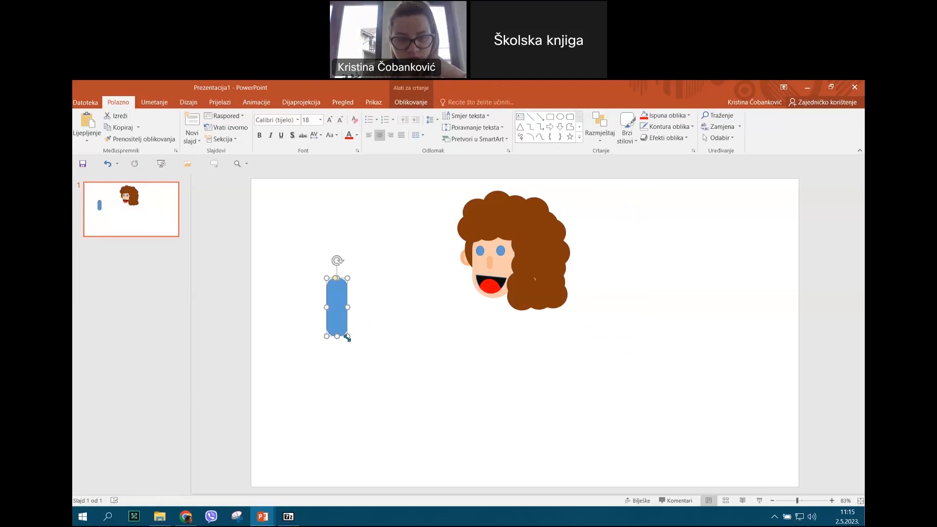
{"action": "left_click_drag", "start_coordinate": [341, 320], "coordinate": [337, 303]}
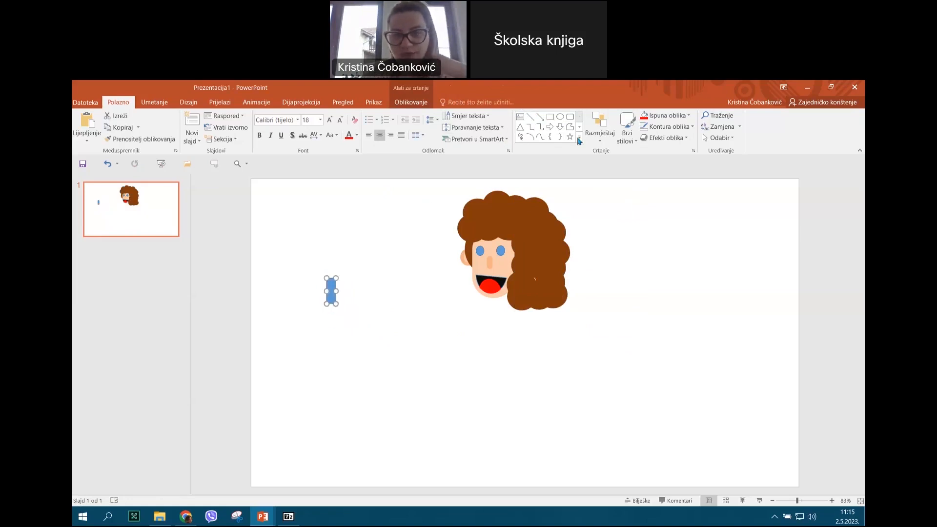
Fill the small rounded bar with light green, remove its outline and make it smaller.
{"action": "left_click", "coordinate": [688, 116]}
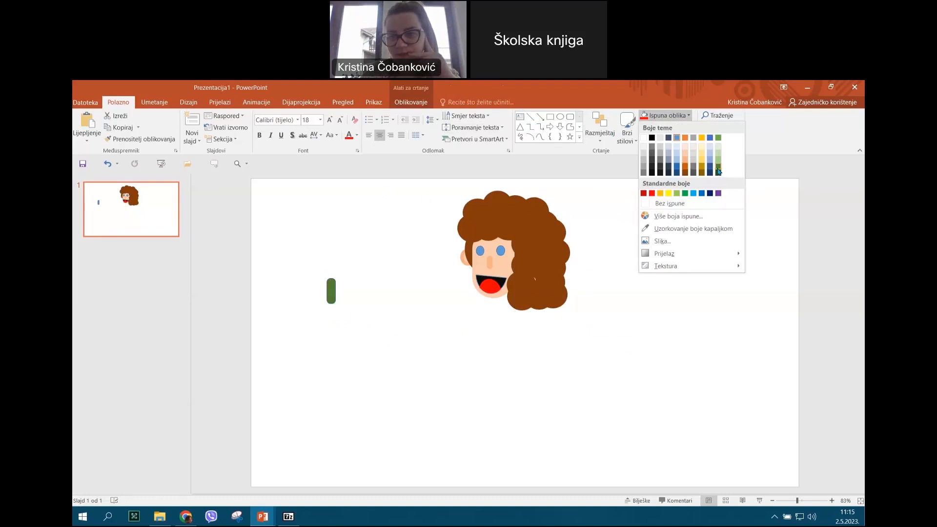
{"action": "left_click", "coordinate": [330, 347]}
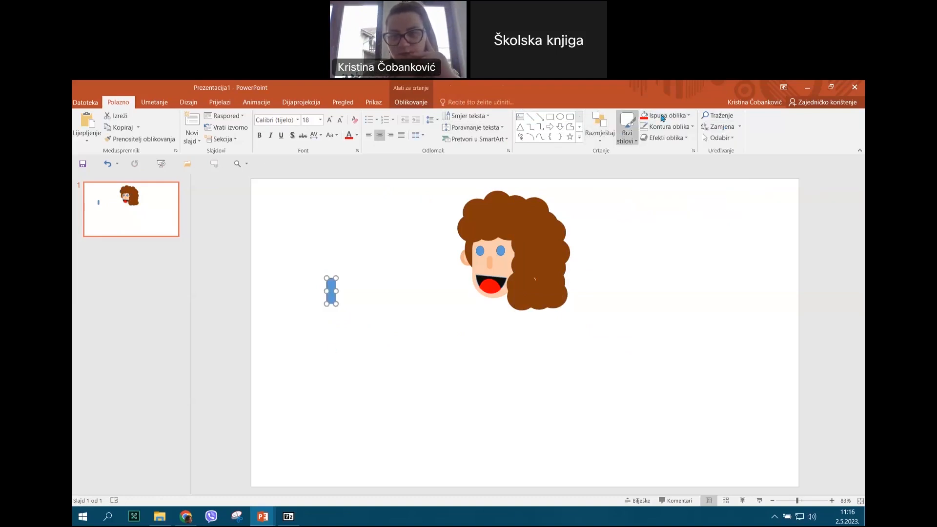
{"action": "left_click", "coordinate": [688, 115]}
{"action": "left_click", "coordinate": [718, 161]}
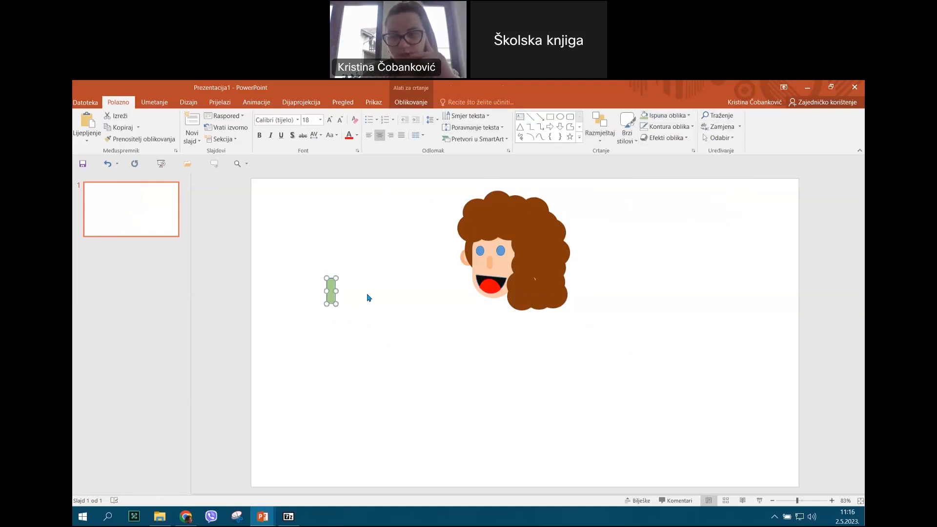
{"action": "left_click", "coordinate": [666, 127]}
{"action": "left_click", "coordinate": [684, 214]}
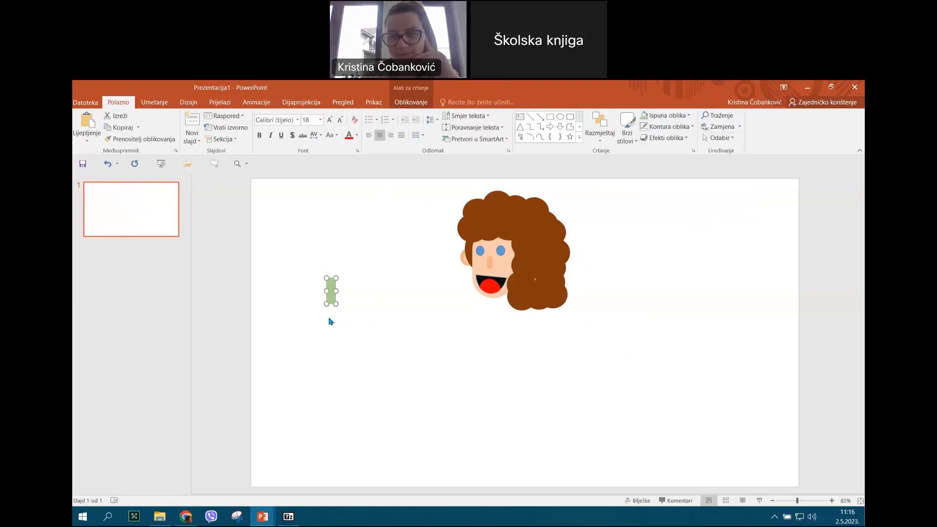
{"action": "left_click_drag", "start_coordinate": [335, 304], "coordinate": [332, 296]}
Draw a small ellipse below the green bar and fill it with a blue-grey theme colour.
{"action": "left_click", "coordinate": [370, 304]}
{"action": "mouse_move", "coordinate": [362, 330]}
{"action": "left_mouse_down"}
{"action": "mouse_move", "coordinate": [363, 342]}
{"action": "mouse_move", "coordinate": [373, 340]}
{"action": "left_mouse_up"}
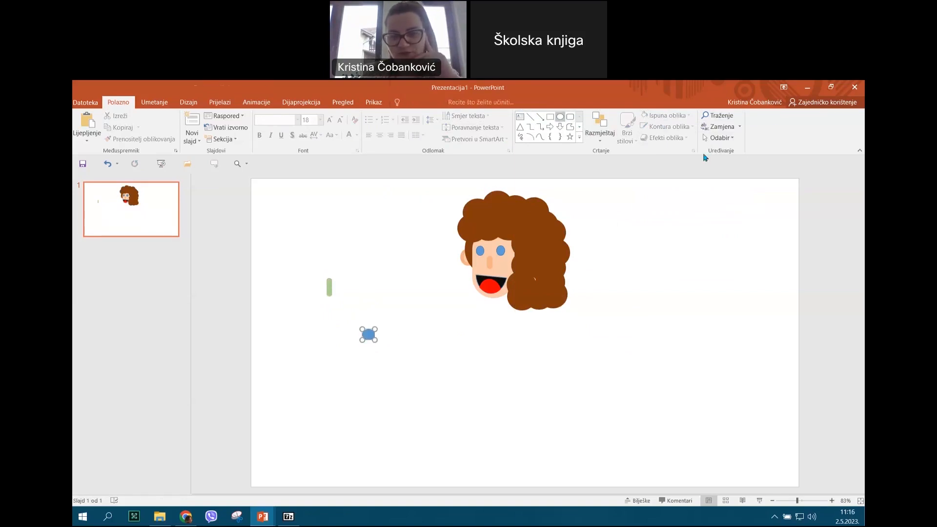
{"action": "left_click", "coordinate": [668, 116]}
{"action": "left_click", "coordinate": [669, 118]}
{"action": "left_click", "coordinate": [669, 117]}
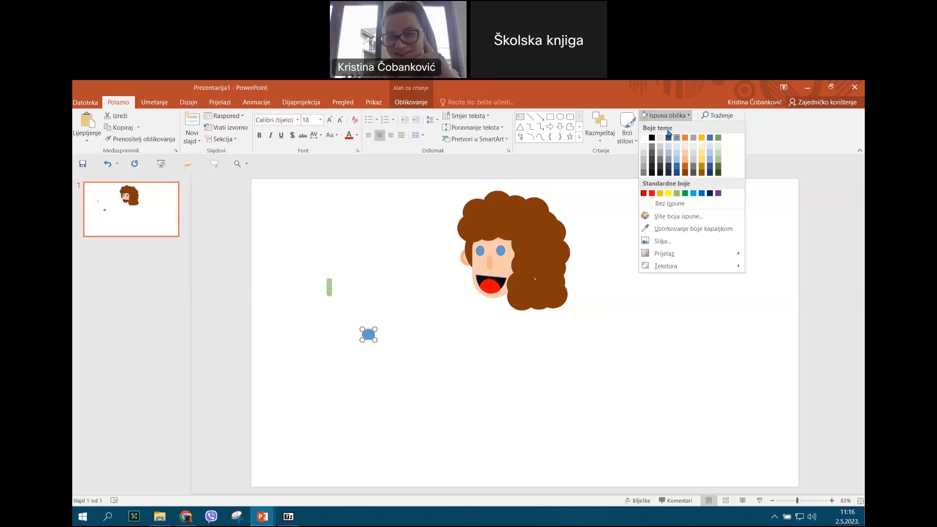
{"action": "left_click", "coordinate": [670, 163]}
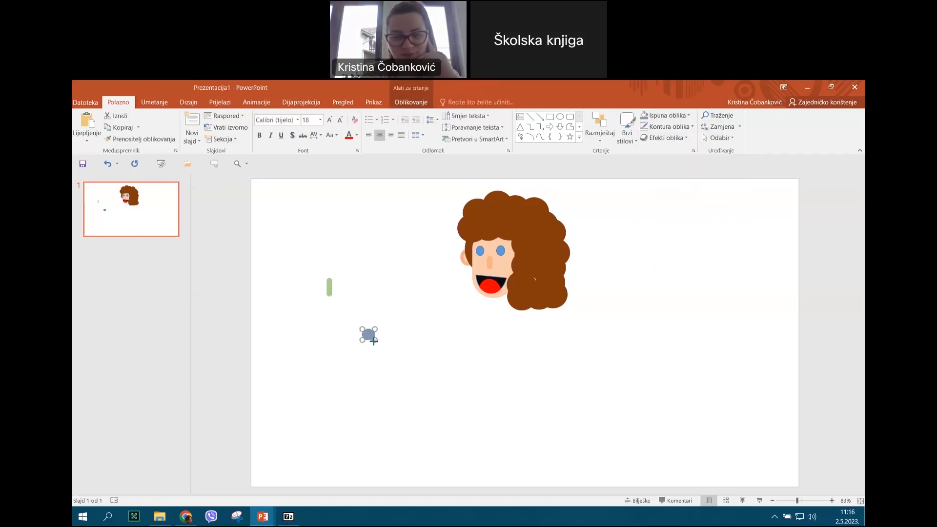
Place the blue-grey ellipse under the ear and attach the green bar below it as an earring.
{"action": "left_click_drag", "start_coordinate": [368, 336], "coordinate": [465, 272]}
{"action": "left_click", "coordinate": [463, 266]}
{"action": "left_click_drag", "start_coordinate": [463, 266], "coordinate": [464, 267]}
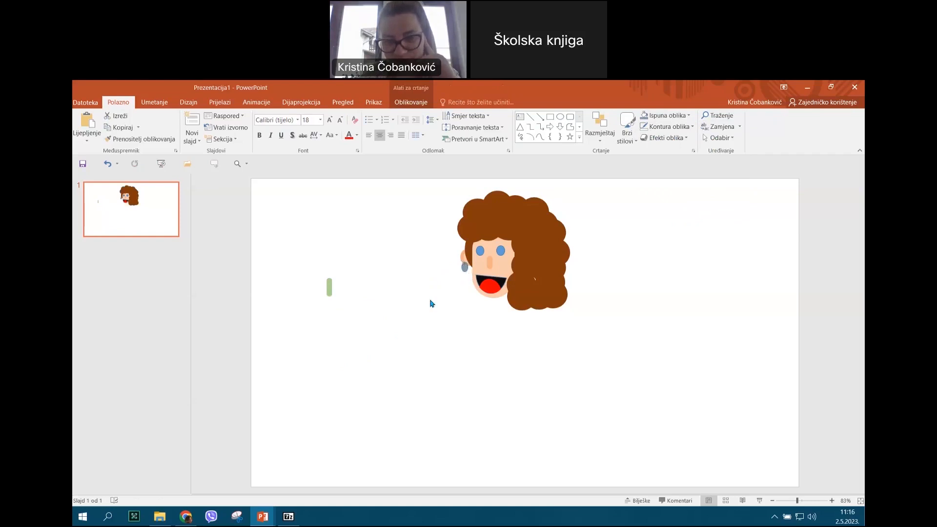
{"action": "left_click_drag", "start_coordinate": [328, 287], "coordinate": [465, 279]}
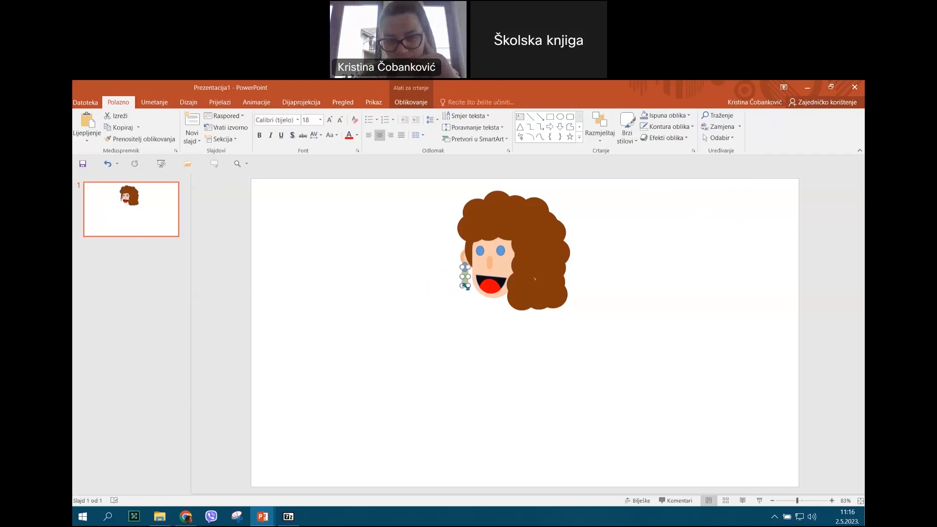
{"action": "left_click", "coordinate": [464, 317]}
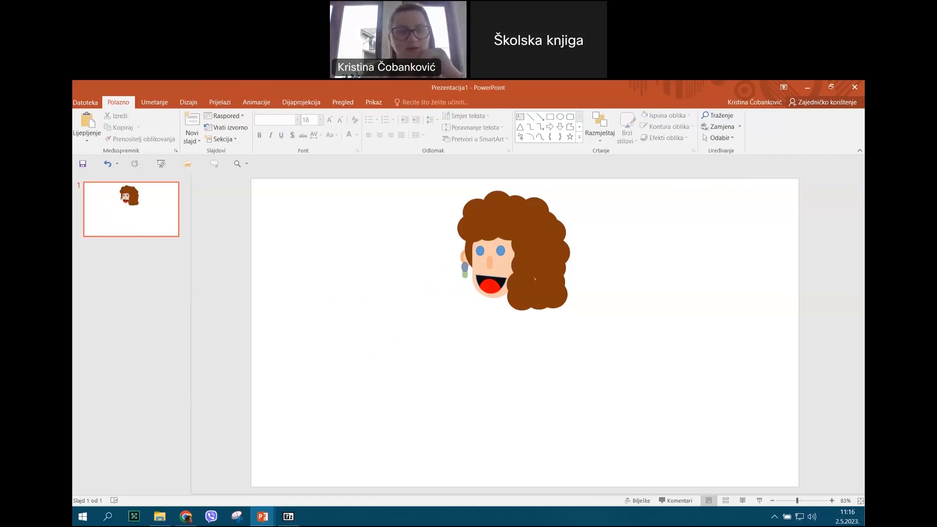
Draw a small flat ellipse in the empty area beside the head for the lower part of the earring.
{"action": "left_click", "coordinate": [147, 103]}
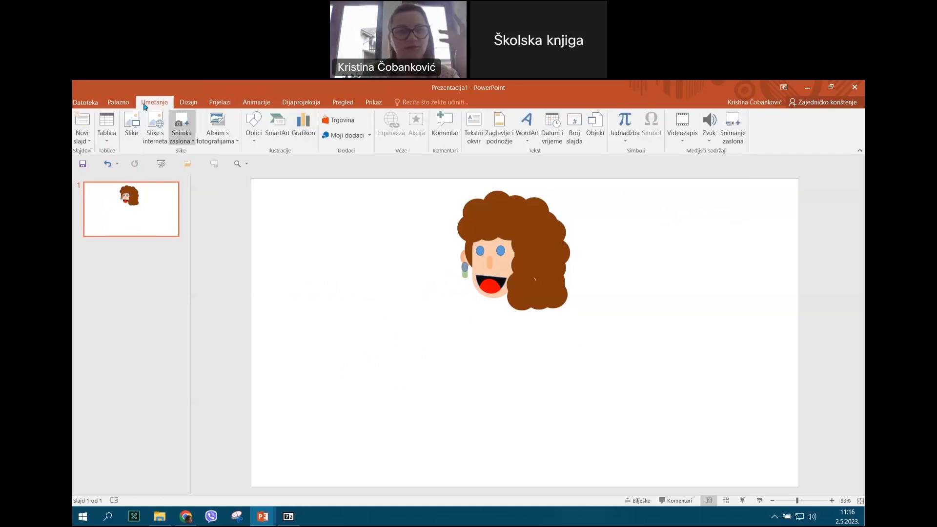
{"action": "left_click", "coordinate": [118, 102]}
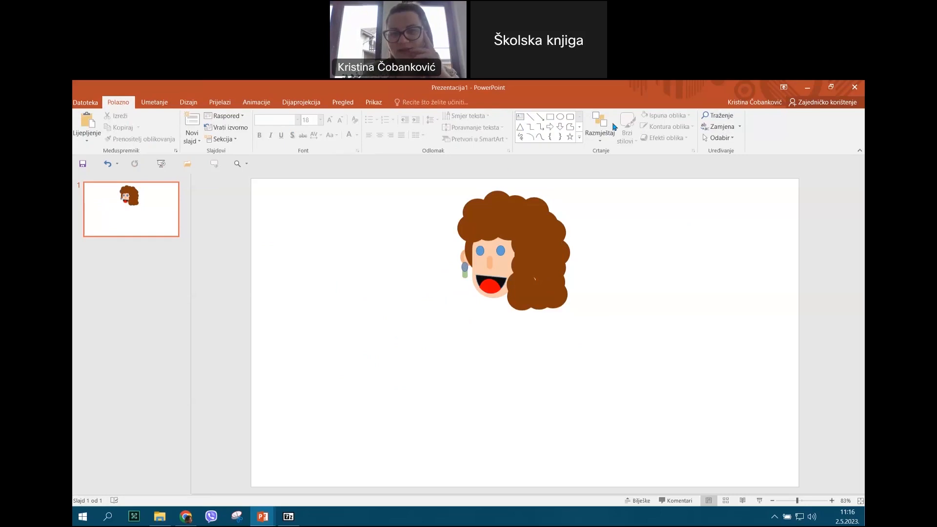
{"action": "left_click", "coordinate": [579, 138]}
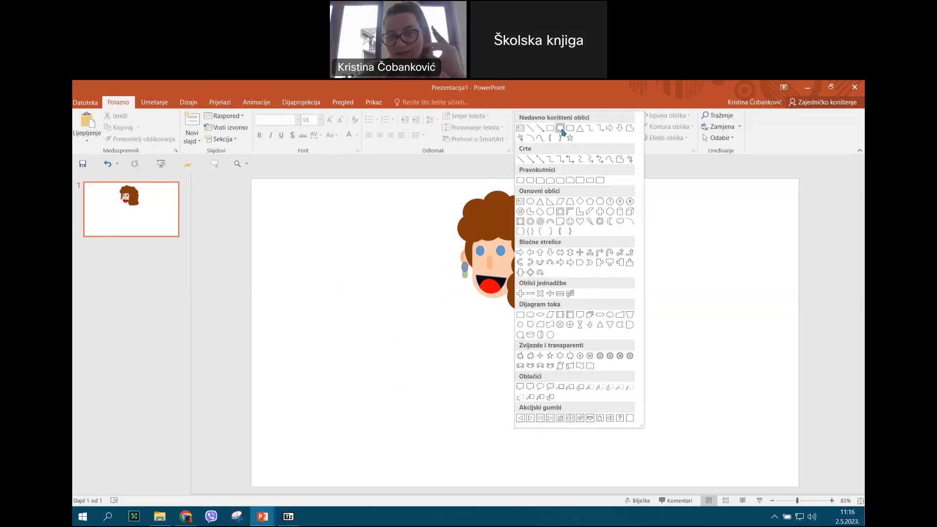
{"action": "left_click", "coordinate": [562, 128]}
{"action": "left_click_drag", "start_coordinate": [347, 331], "coordinate": [362, 337]}
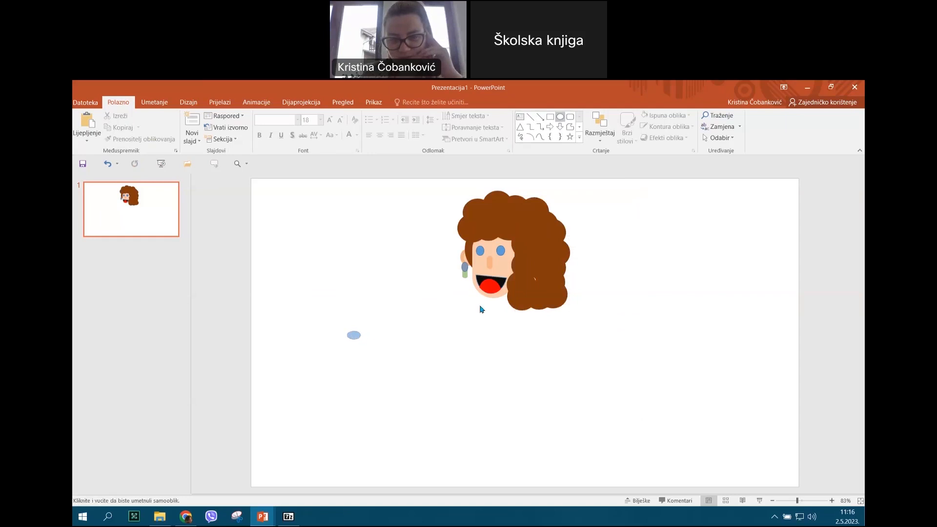
Fill the flat ellipse with custom pink (RGB 247, 57, 179) and place it at the lower end of the earring.
{"action": "left_click", "coordinate": [579, 139]}
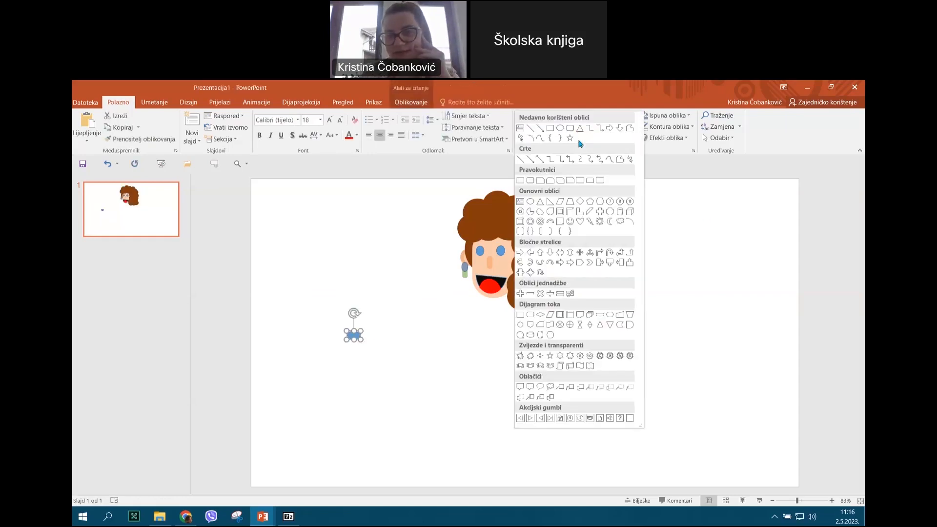
{"action": "left_click", "coordinate": [706, 215]}
{"action": "left_click", "coordinate": [668, 115]}
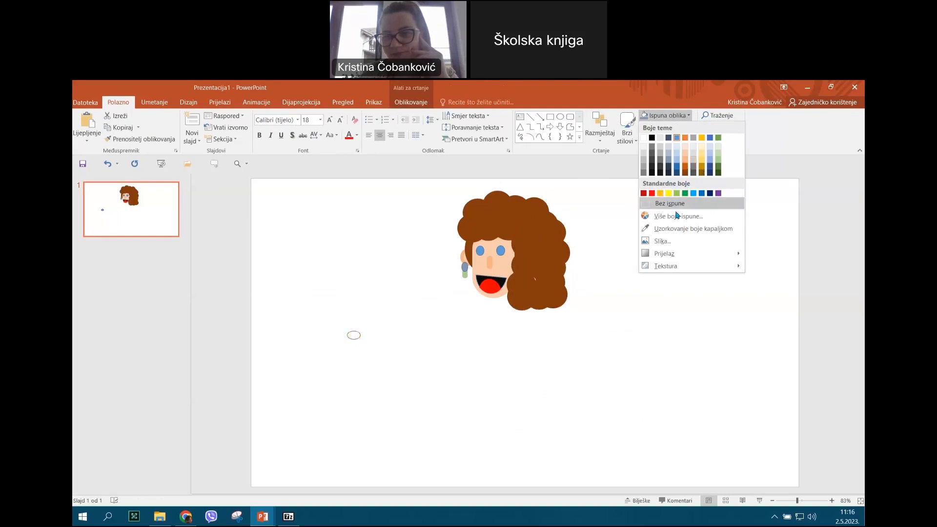
{"action": "left_click", "coordinate": [678, 215]}
{"action": "left_click", "coordinate": [466, 235]}
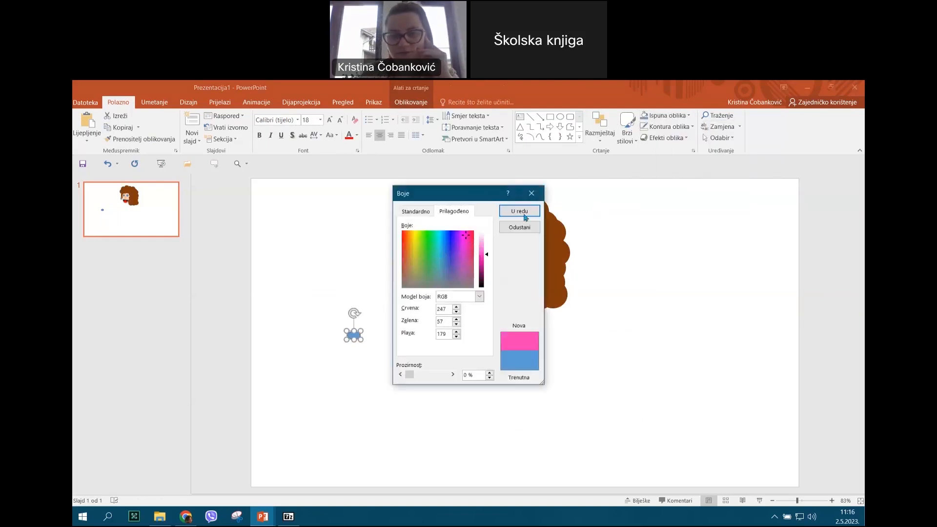
{"action": "left_click", "coordinate": [520, 211]}
{"action": "left_click_drag", "start_coordinate": [358, 337], "coordinate": [468, 282]}
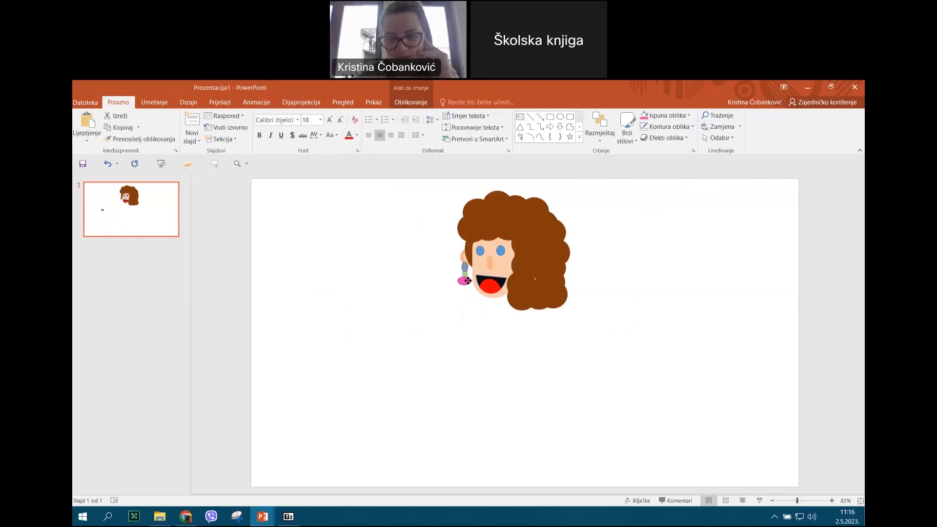
{"action": "left_click", "coordinate": [481, 358]}
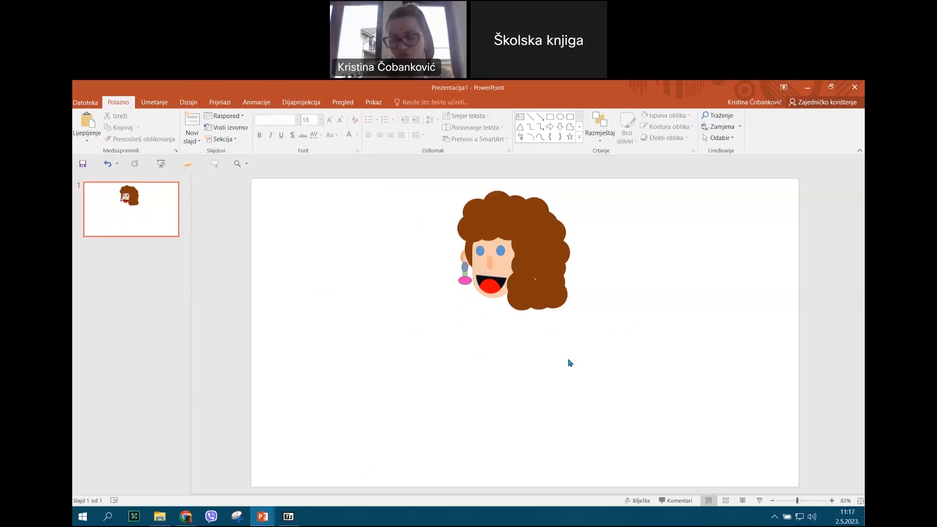
Try to group all parts of the head, including the facial features and the earring.
{"action": "left_click_drag", "start_coordinate": [570, 358], "coordinate": [444, 176]}
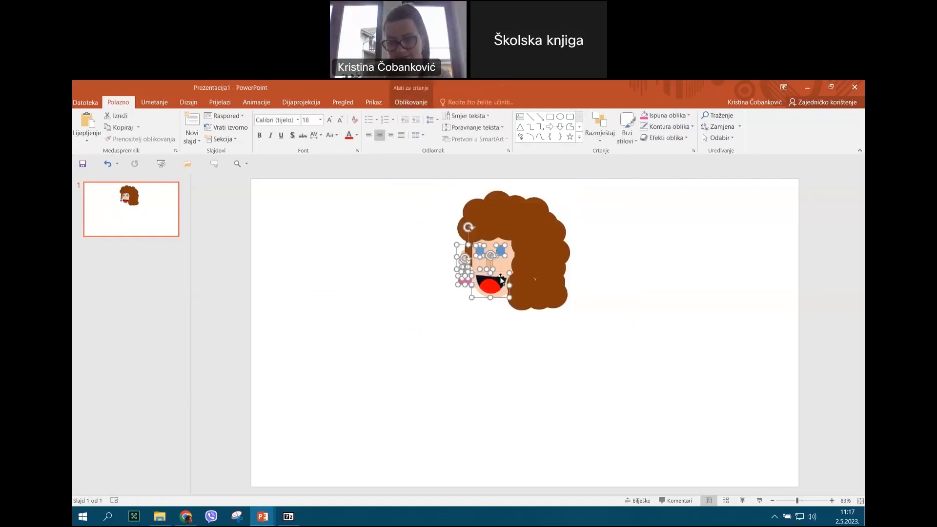
{"action": "right_click", "coordinate": [527, 246]}
{"action": "left_click", "coordinate": [465, 403]}
{"action": "left_click", "coordinate": [414, 226]}
{"action": "left_click_drag", "start_coordinate": [420, 193], "coordinate": [555, 340]}
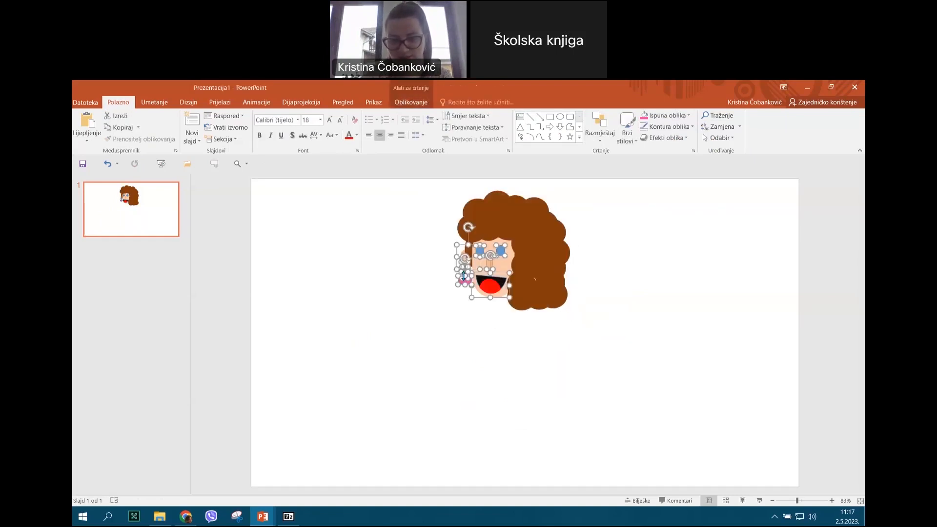
{"action": "right_click", "coordinate": [463, 276]}
{"action": "mouse_move", "coordinate": [556, 335]}
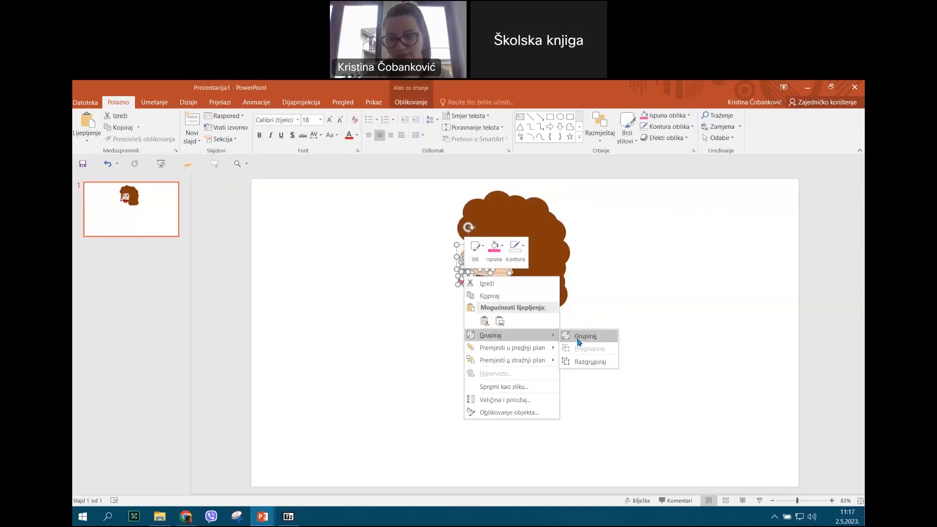
{"action": "left_click", "coordinate": [588, 333]}
Try moving the hair and face, and undo both the move and the grouping of the facial features.
{"action": "left_click_drag", "start_coordinate": [554, 298], "coordinate": [580, 291]}
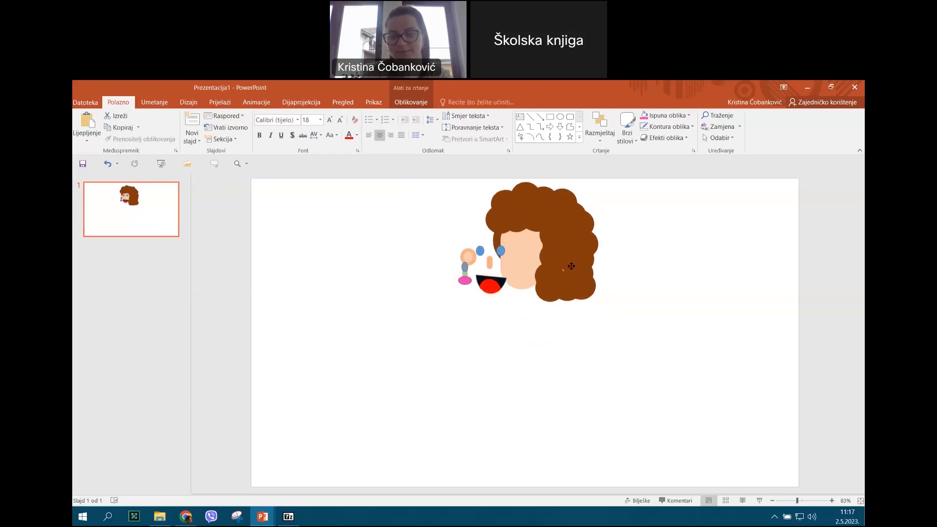
{"action": "left_click", "coordinate": [107, 164]}
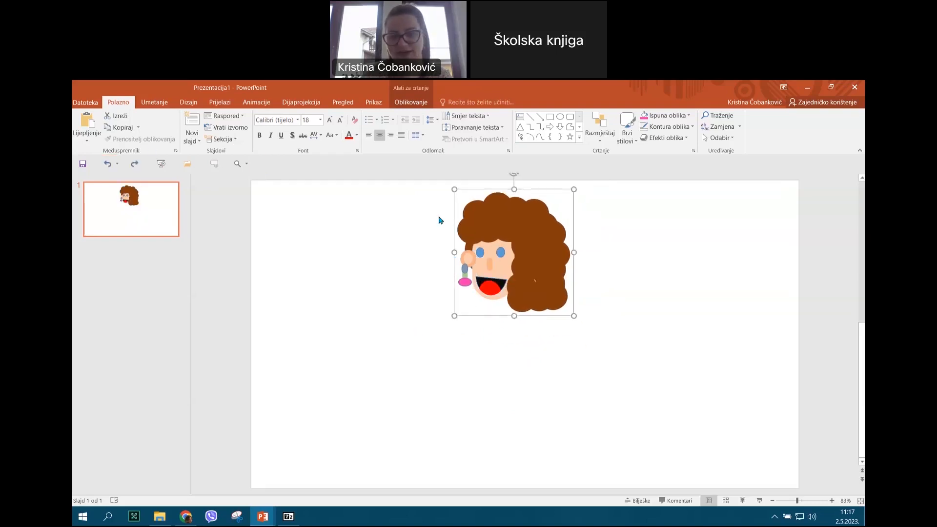
{"action": "left_click", "coordinate": [424, 210]}
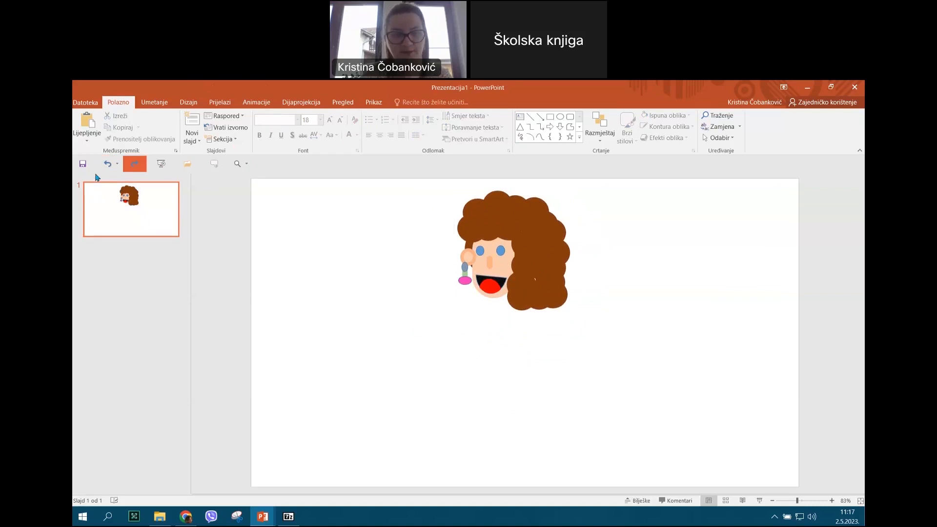
{"action": "left_click", "coordinate": [108, 164]}
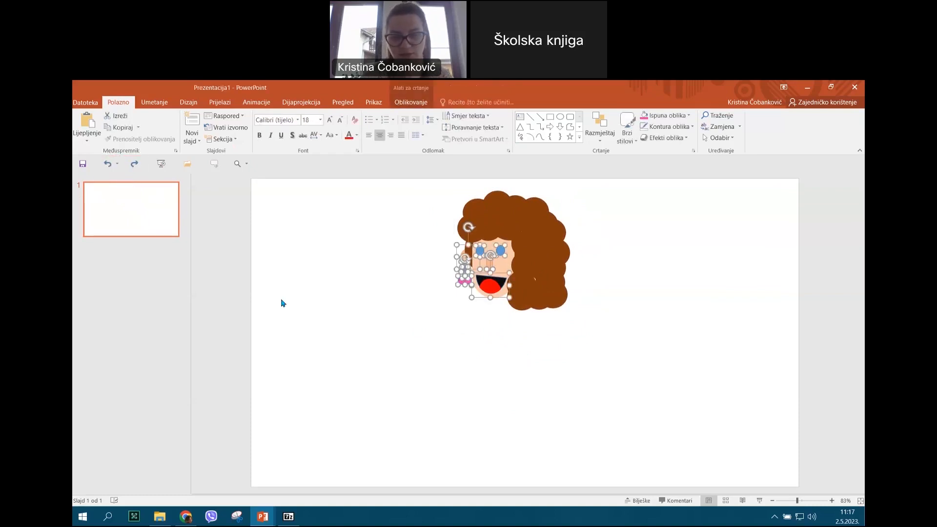
Undo the pink ellipse's placement and place it again at the lower end of the earring.
{"action": "left_click", "coordinate": [108, 164]}
{"action": "left_click_drag", "start_coordinate": [347, 336], "coordinate": [461, 278]}
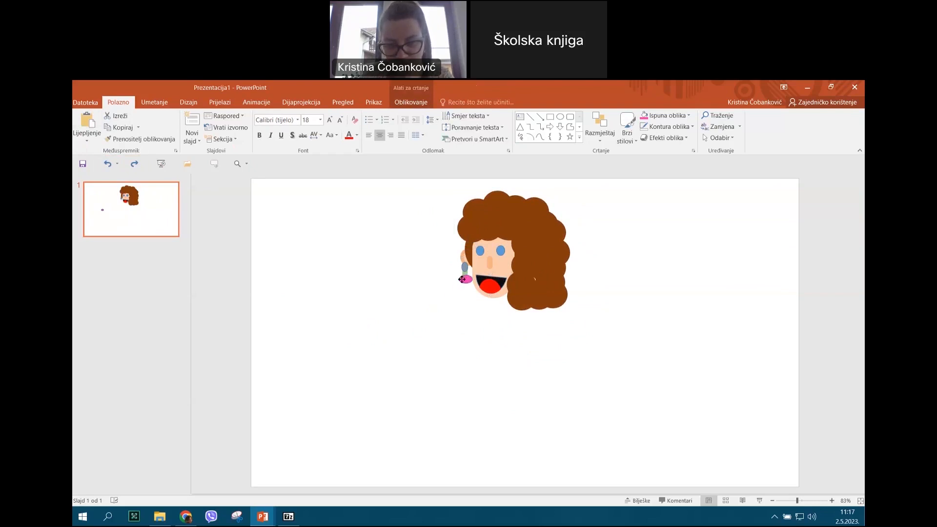
{"action": "left_click", "coordinate": [461, 339]}
Select the eyes, ear, nose, mouth and earring together and group them.
{"action": "left_click_drag", "start_coordinate": [437, 230], "coordinate": [641, 345]}
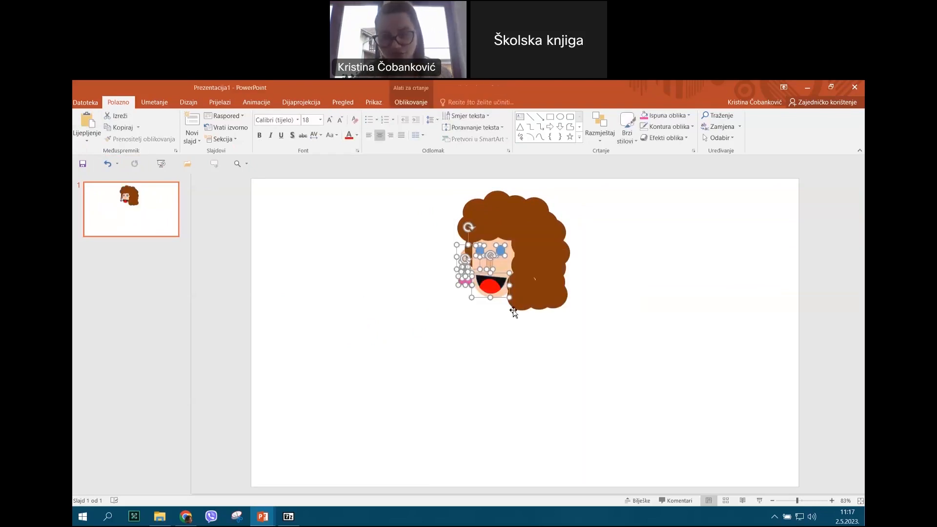
{"action": "right_click", "coordinate": [486, 282]}
{"action": "mouse_move", "coordinate": [512, 336]}
{"action": "left_click", "coordinate": [605, 340]}
Select the hair together with the grouped facial features, group them, and shift the whole head slightly to the left.
{"action": "left_click_drag", "start_coordinate": [407, 200], "coordinate": [516, 262]}
{"action": "left_click_drag", "start_coordinate": [436, 210], "coordinate": [642, 396]}
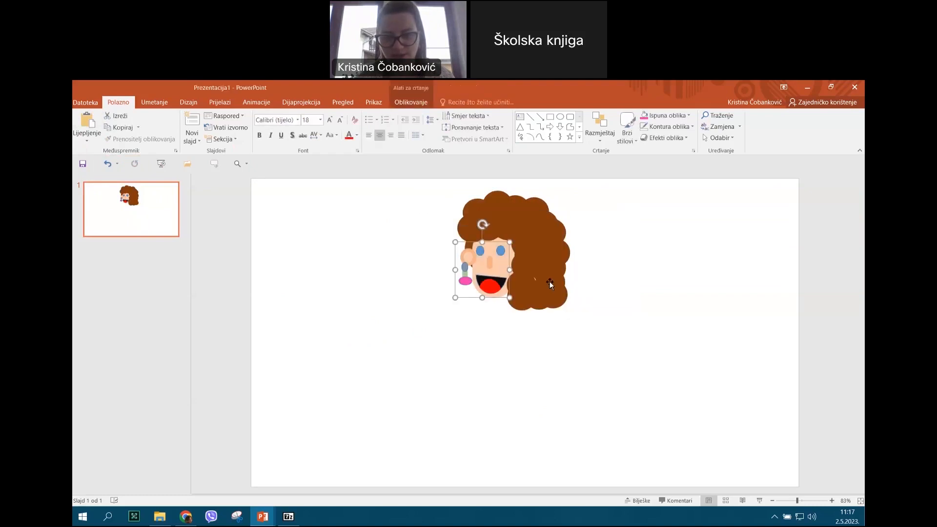
{"action": "right_click", "coordinate": [550, 282]}
{"action": "left_click", "coordinate": [410, 200]}
{"action": "left_click_drag", "start_coordinate": [415, 197], "coordinate": [592, 351]}
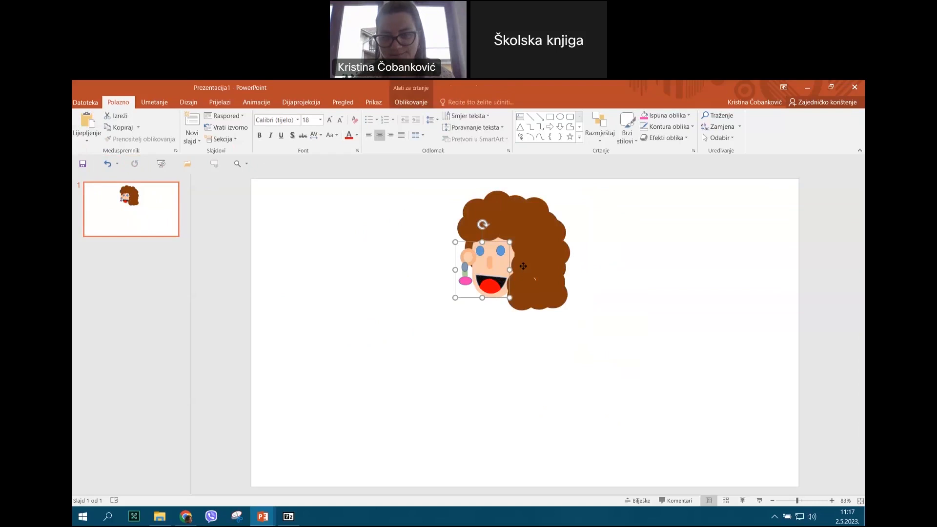
{"action": "left_click", "coordinate": [488, 283]}
{"action": "right_click", "coordinate": [488, 282]}
{"action": "mouse_move", "coordinate": [550, 340]}
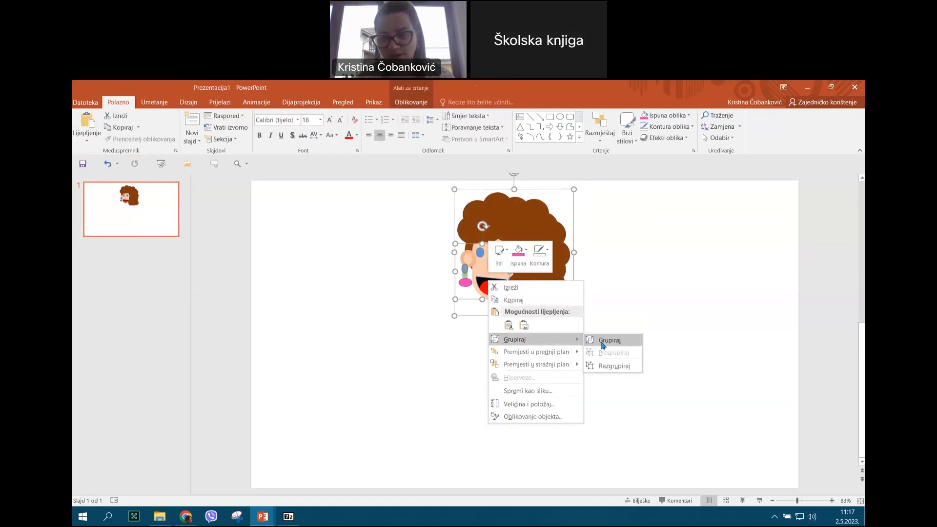
{"action": "left_click", "coordinate": [607, 339]}
{"action": "left_click", "coordinate": [418, 347]}
{"action": "left_click_drag", "start_coordinate": [539, 271], "coordinate": [512, 277]}
{"action": "left_click", "coordinate": [634, 358]}
Ungroup the head, including the nested group of facial features and earring.
{"action": "left_click", "coordinate": [437, 256]}
{"action": "right_click", "coordinate": [437, 255]}
{"action": "mouse_move", "coordinate": [524, 315]}
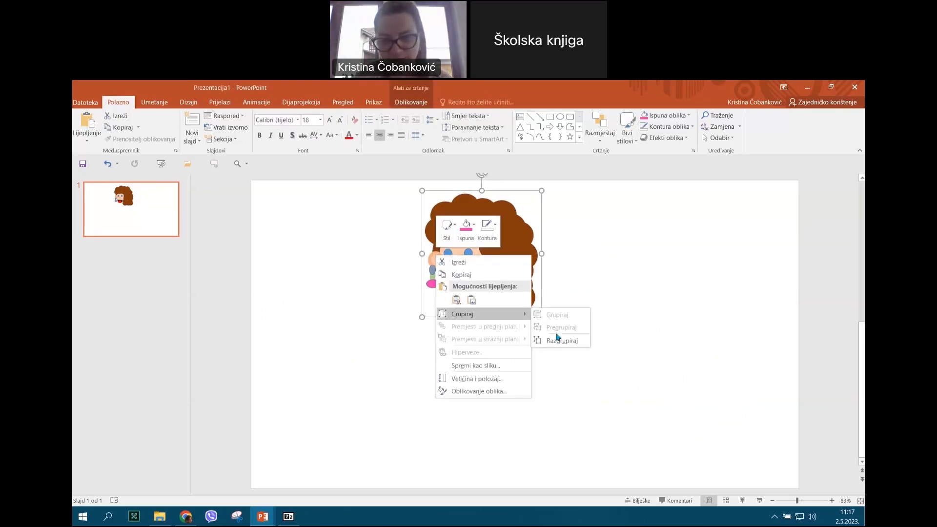
{"action": "left_click", "coordinate": [560, 338]}
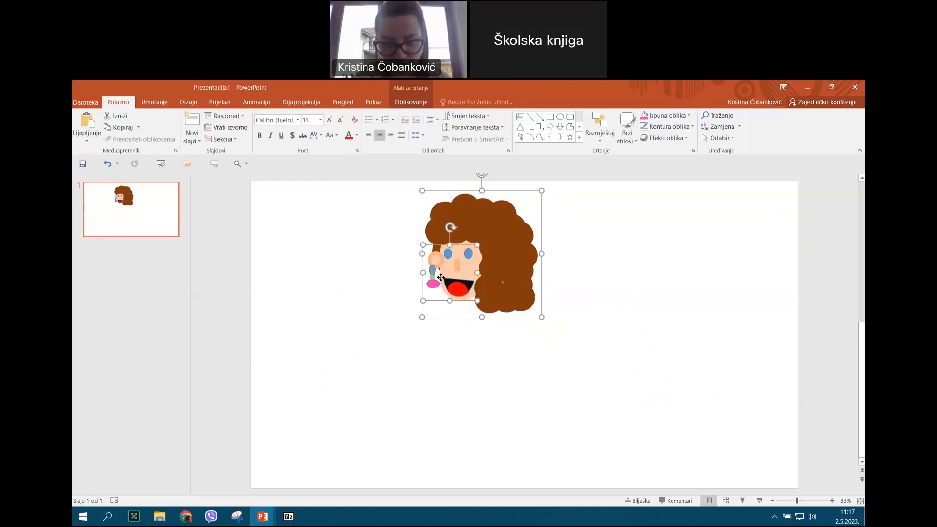
{"action": "right_click", "coordinate": [440, 277]}
{"action": "mouse_move", "coordinate": [525, 337]}
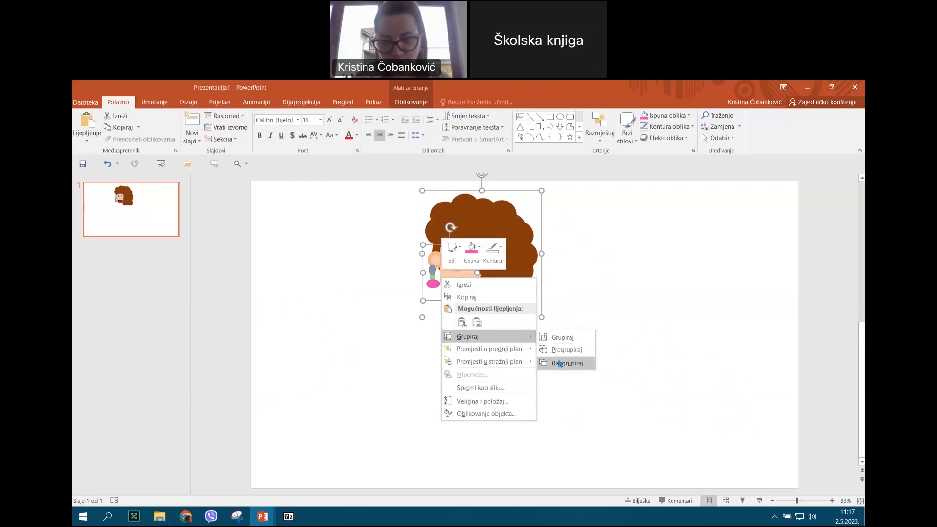
{"action": "left_click", "coordinate": [560, 363]}
Change the ear's stacking order so that it sits behind the hair strand beside the face.
{"action": "left_click", "coordinate": [433, 264]}
{"action": "right_click", "coordinate": [433, 265]}
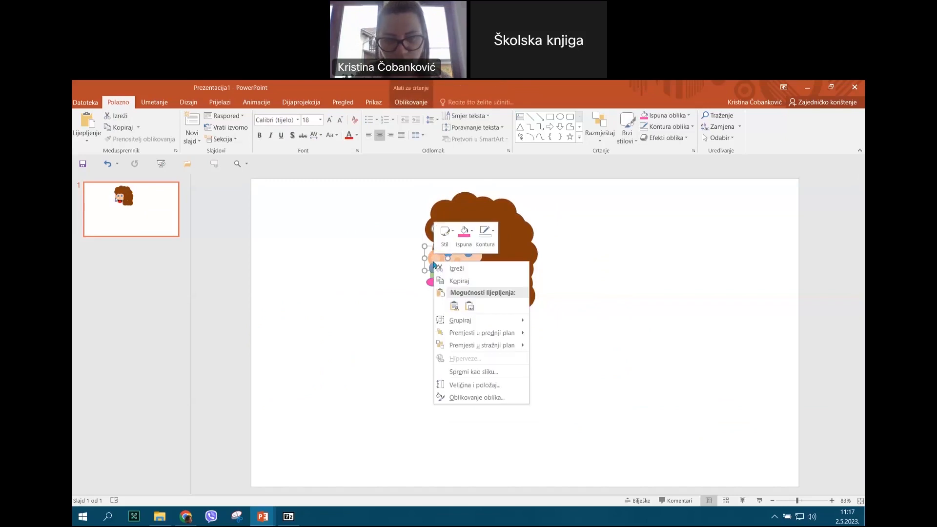
{"action": "mouse_move", "coordinate": [492, 333]}
{"action": "left_click", "coordinate": [593, 337]}
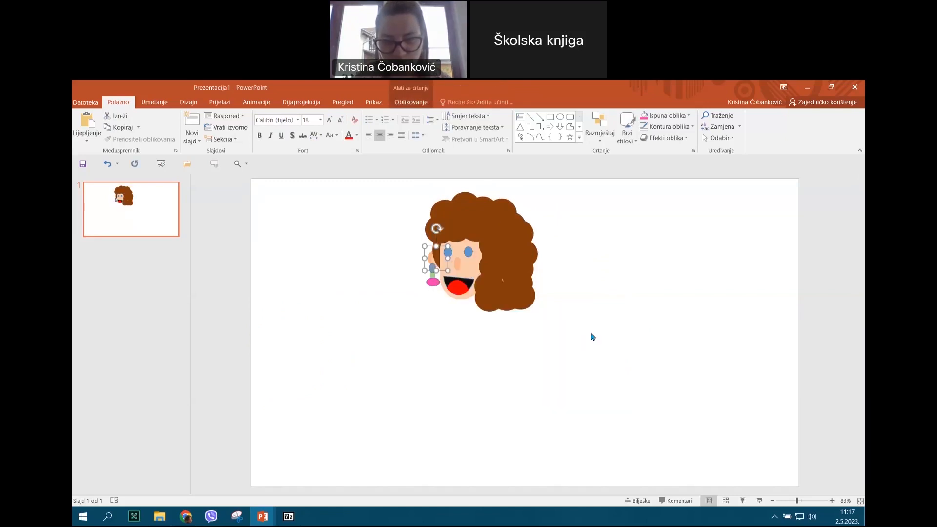
Select the head parts and group them, then try moving the group and undo the move.
{"action": "left_click", "coordinate": [480, 335]}
{"action": "left_click_drag", "start_coordinate": [558, 366], "coordinate": [402, 209]}
{"action": "right_click", "coordinate": [458, 292]}
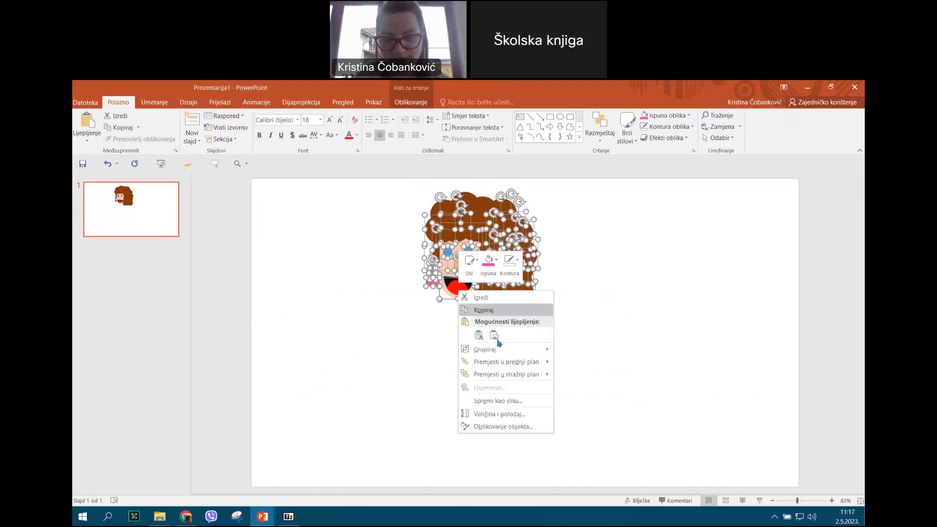
{"action": "mouse_move", "coordinate": [477, 351]}
{"action": "left_click", "coordinate": [578, 349]}
{"action": "left_click", "coordinate": [552, 373]}
{"action": "left_click_drag", "start_coordinate": [517, 276], "coordinate": [520, 265]}
{"action": "key", "text": "ctrl+z"}
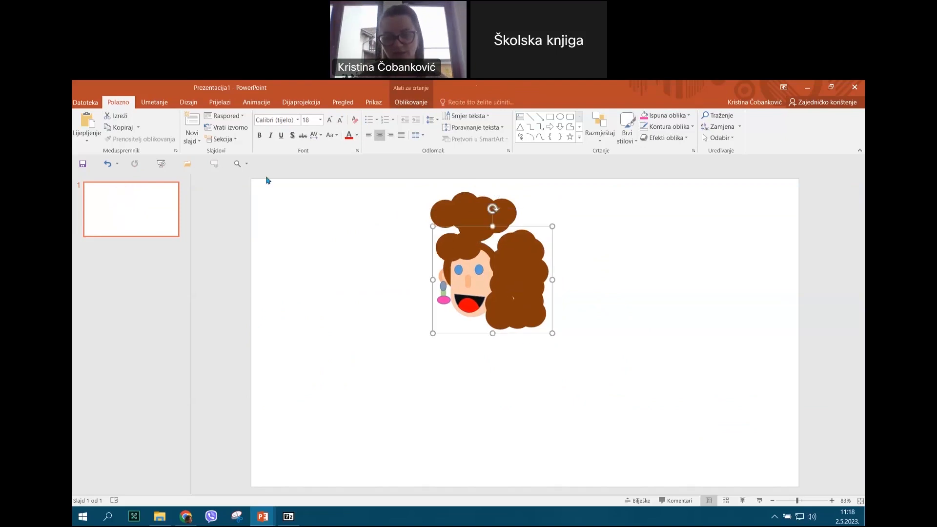
{"action": "key", "text": "ctrl+z"}
Select the head group together with the leftover hair curls and group them.
{"action": "left_click_drag", "start_coordinate": [402, 192], "coordinate": [573, 322]}
{"action": "right_click", "coordinate": [496, 276]}
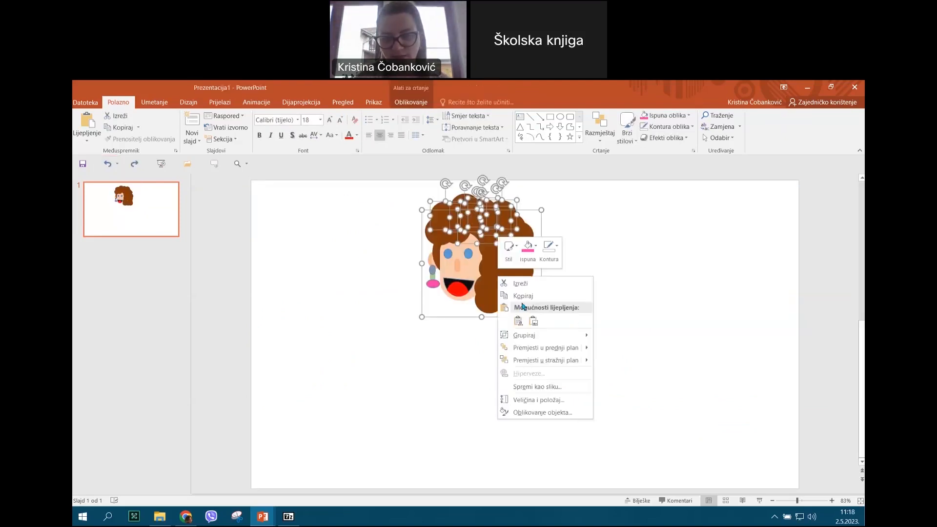
{"action": "left_click", "coordinate": [617, 334]}
{"action": "left_click", "coordinate": [496, 367]}
{"action": "mouse_move", "coordinate": [496, 306]}
{"action": "left_mouse_down"}
{"action": "mouse_move", "coordinate": [525, 339]}
{"action": "mouse_move", "coordinate": [487, 290]}
{"action": "mouse_move", "coordinate": [496, 305]}
{"action": "left_mouse_up"}
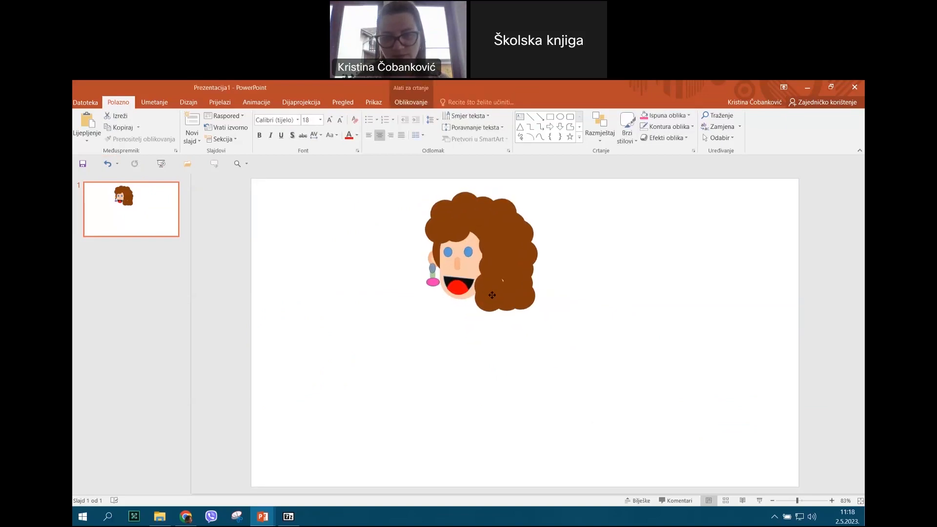
Add the remaining curl at the crown of the hair to the head group.
{"action": "left_click", "coordinate": [374, 249]}
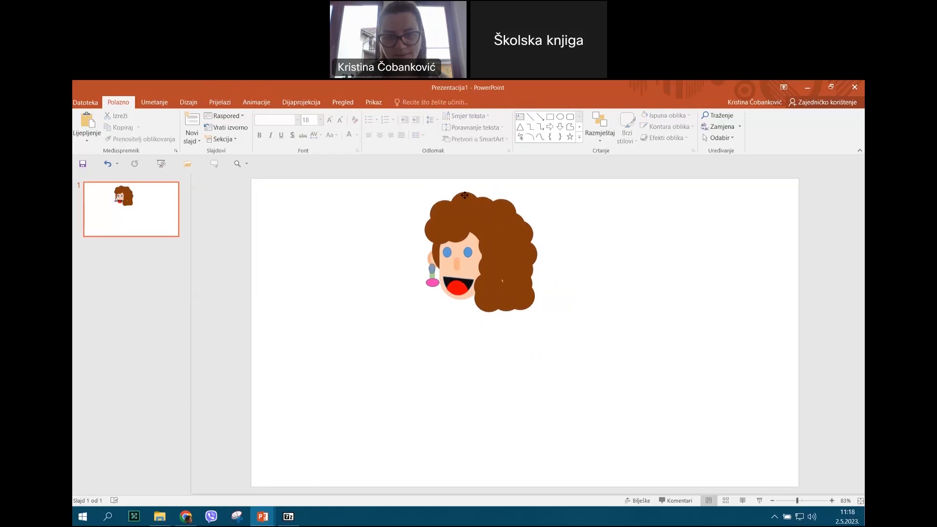
{"action": "left_click", "coordinate": [464, 194]}
{"action": "right_click", "coordinate": [477, 258]}
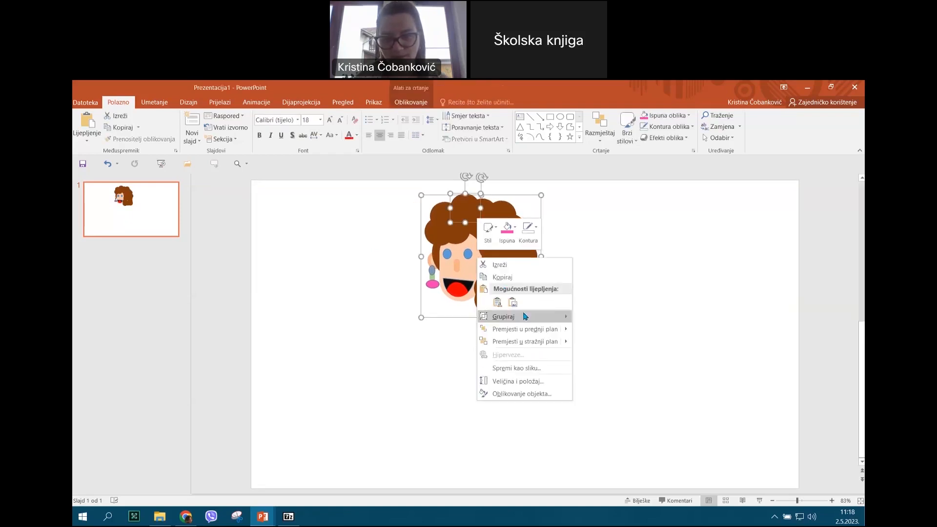
{"action": "mouse_move", "coordinate": [521, 317]}
{"action": "left_click", "coordinate": [595, 317]}
{"action": "left_click", "coordinate": [588, 331]}
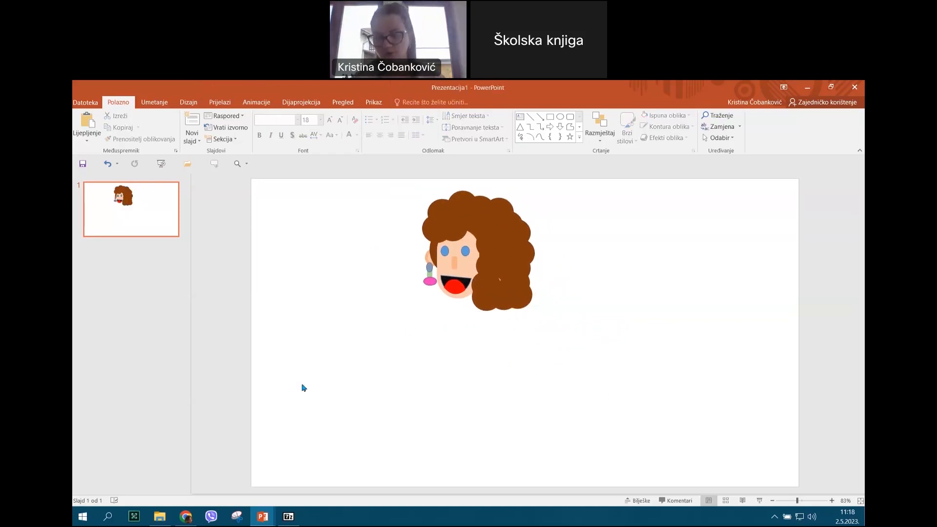
Draw a tall rounded rectangle on the empty slide area below the head, rounding its corners more and shortening it.
{"action": "left_click", "coordinate": [570, 117]}
{"action": "left_click_drag", "start_coordinate": [308, 319], "coordinate": [355, 432]}
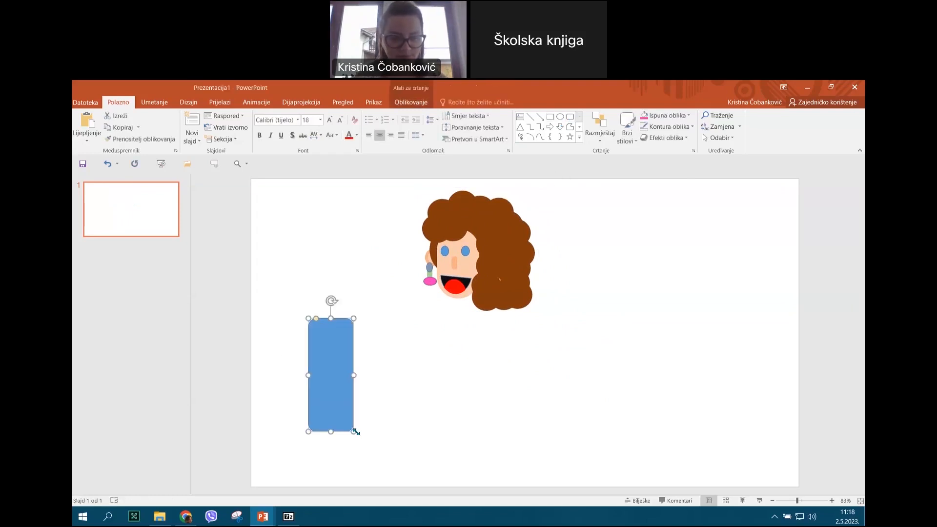
{"action": "left_click_drag", "start_coordinate": [315, 318], "coordinate": [351, 401]}
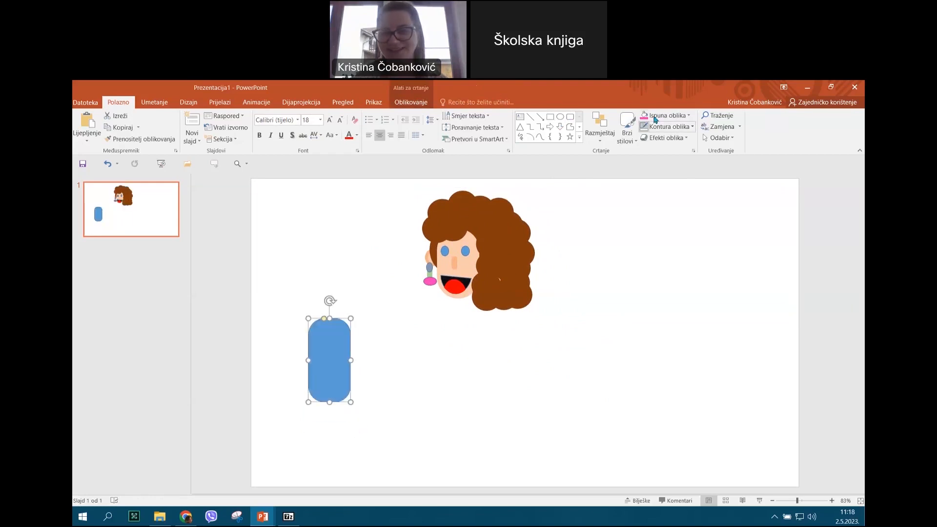
Fill the rounded rectangle with the recently used pink, remove its outline, and make it slightly smaller.
{"action": "left_click", "coordinate": [655, 118]}
{"action": "left_click", "coordinate": [643, 215]}
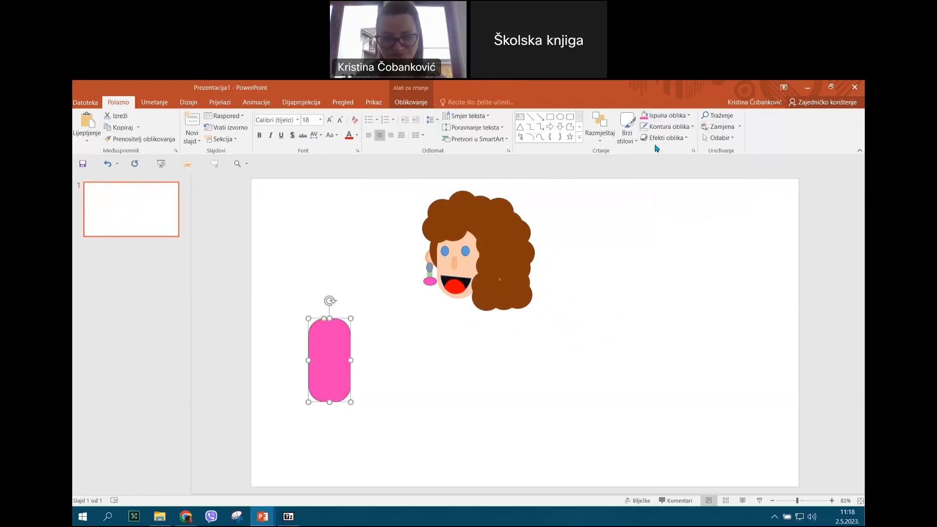
{"action": "left_click", "coordinate": [656, 126]}
{"action": "left_click", "coordinate": [675, 235]}
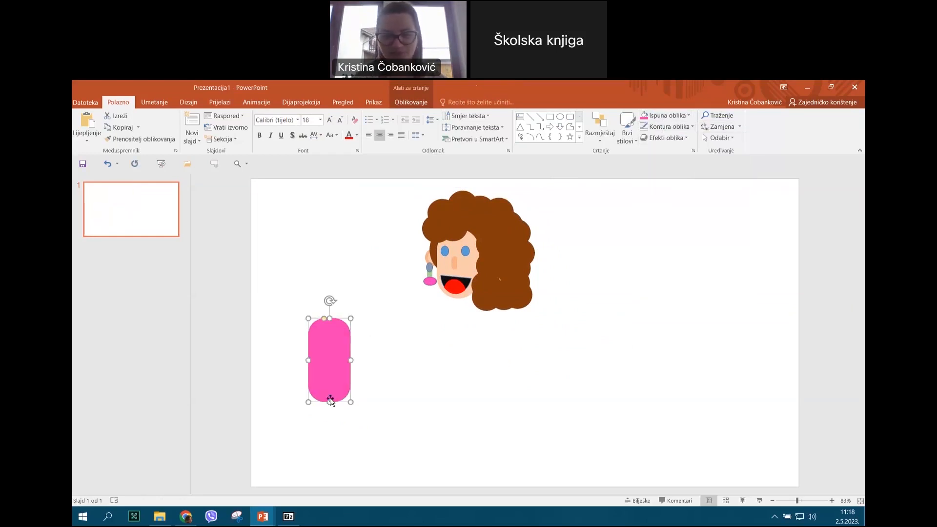
{"action": "left_click_drag", "start_coordinate": [350, 401], "coordinate": [351, 394]}
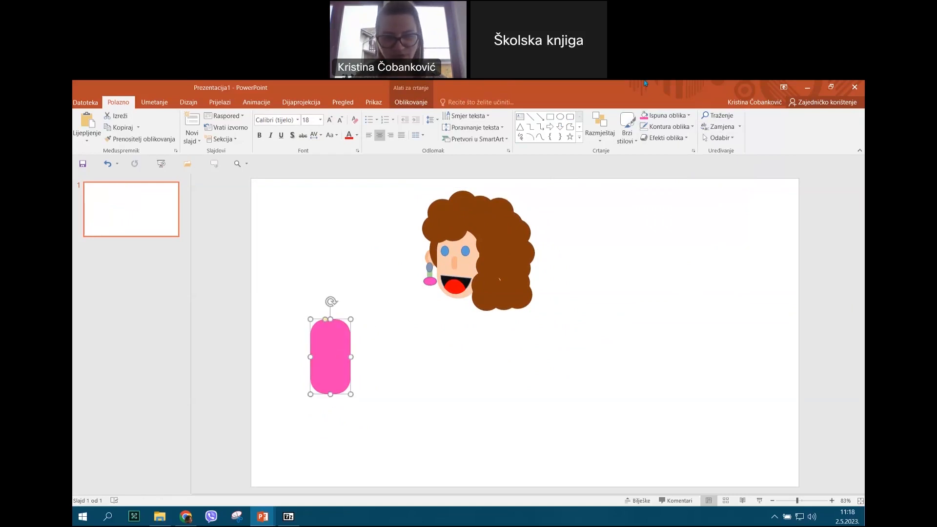
Draw a narrow upright rounded rectangle beside the head, fill it with light orange, and remove its outline.
{"action": "left_click", "coordinate": [573, 119]}
{"action": "left_click_drag", "start_coordinate": [631, 280], "coordinate": [632, 279]}
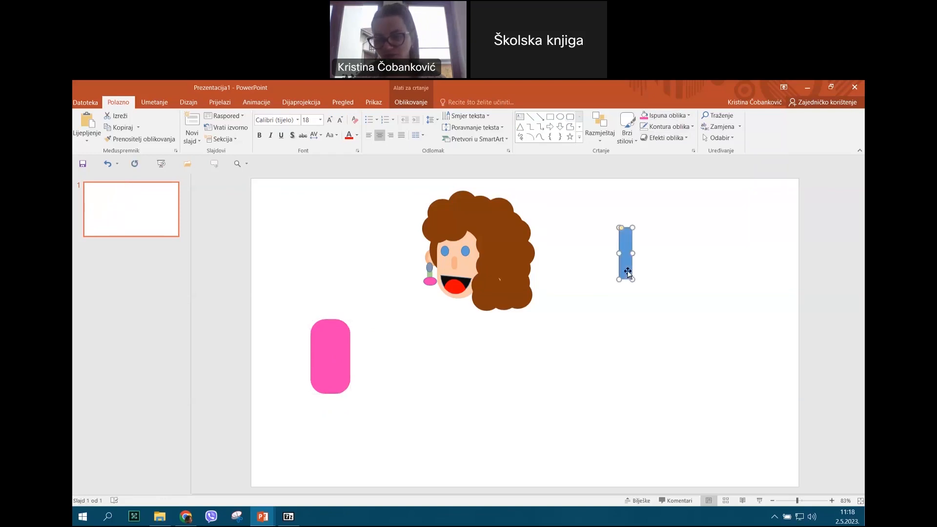
{"action": "left_click", "coordinate": [670, 115]}
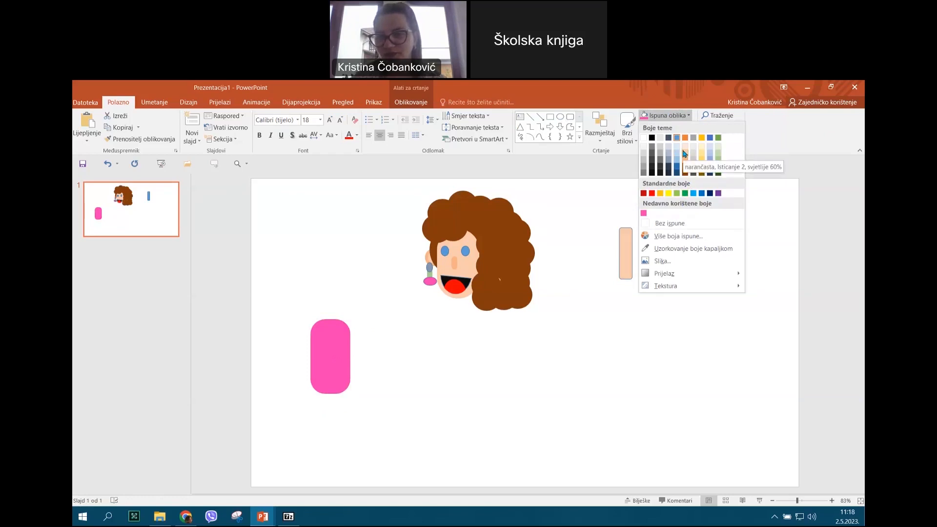
{"action": "left_click", "coordinate": [685, 163]}
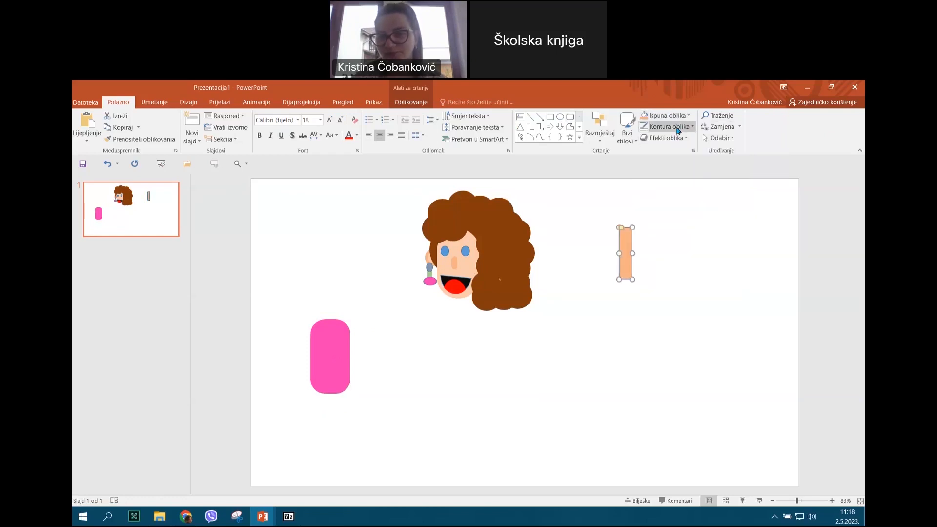
{"action": "left_click", "coordinate": [669, 127]}
{"action": "left_click", "coordinate": [678, 235]}
Shorten the light orange shape, round its corners, and place it under the chin as the neck.
{"action": "left_click_drag", "start_coordinate": [632, 279], "coordinate": [639, 294]}
{"action": "left_click_drag", "start_coordinate": [622, 228], "coordinate": [635, 258]}
{"action": "left_click_drag", "start_coordinate": [640, 294], "coordinate": [451, 303]}
{"action": "left_click", "coordinate": [649, 259]}
{"action": "left_click", "coordinate": [623, 240]}
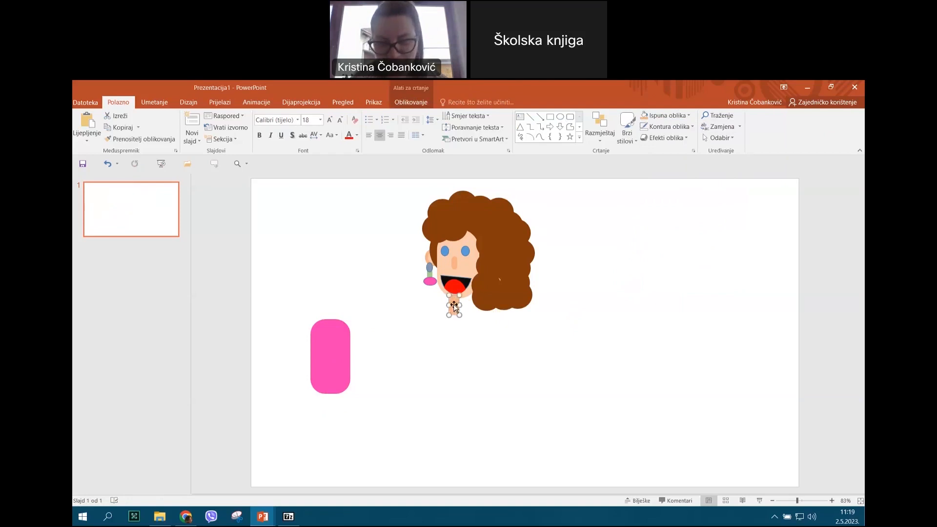
Send the neck behind the head and nudge it into place under the chin.
{"action": "right_click", "coordinate": [454, 304]}
{"action": "mouse_move", "coordinate": [524, 418]}
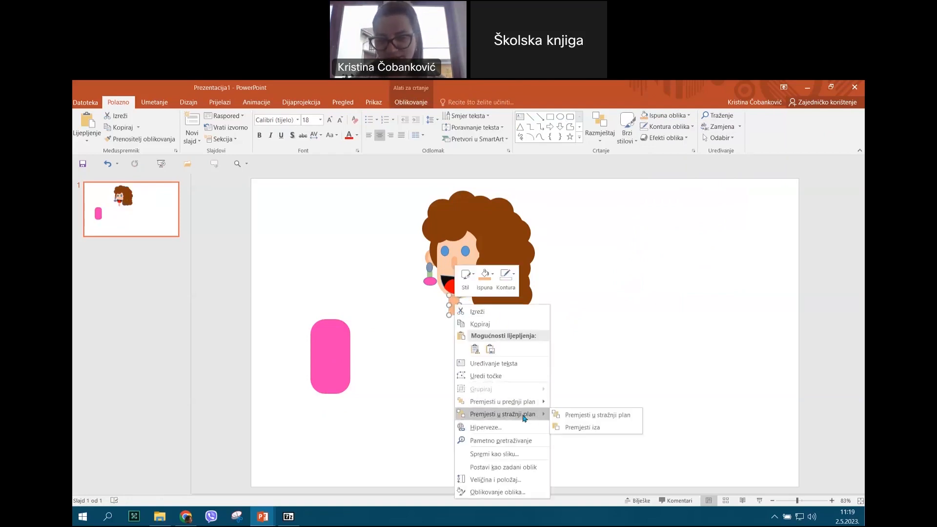
{"action": "left_click", "coordinate": [575, 415]}
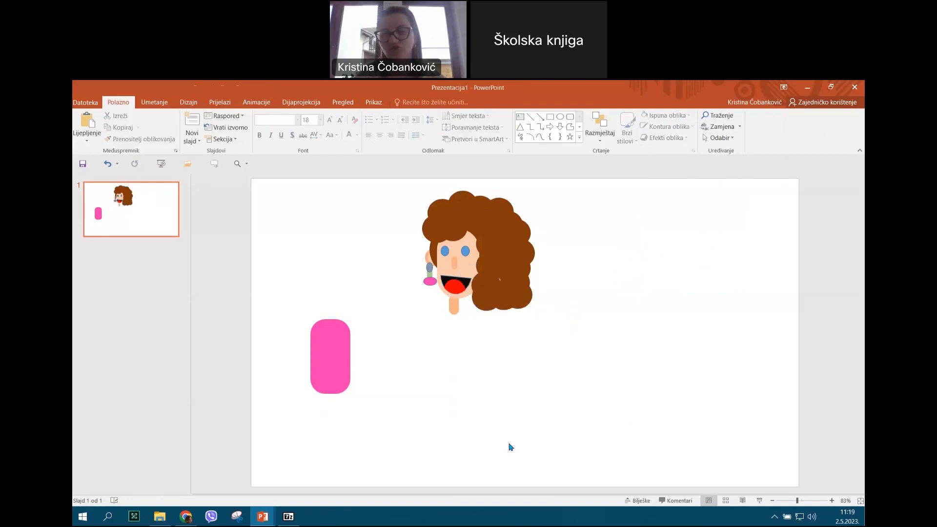
{"action": "left_click", "coordinate": [453, 302]}
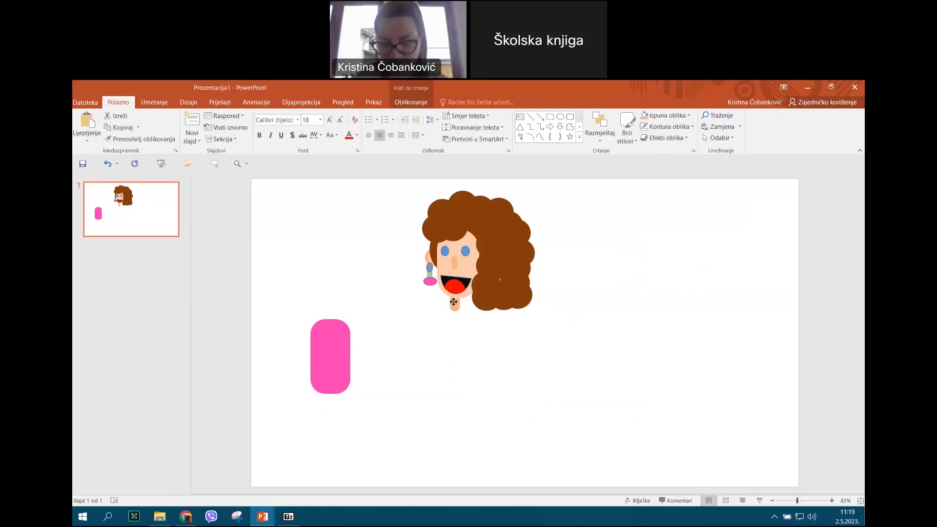
{"action": "left_click_drag", "start_coordinate": [454, 302], "coordinate": [453, 301]}
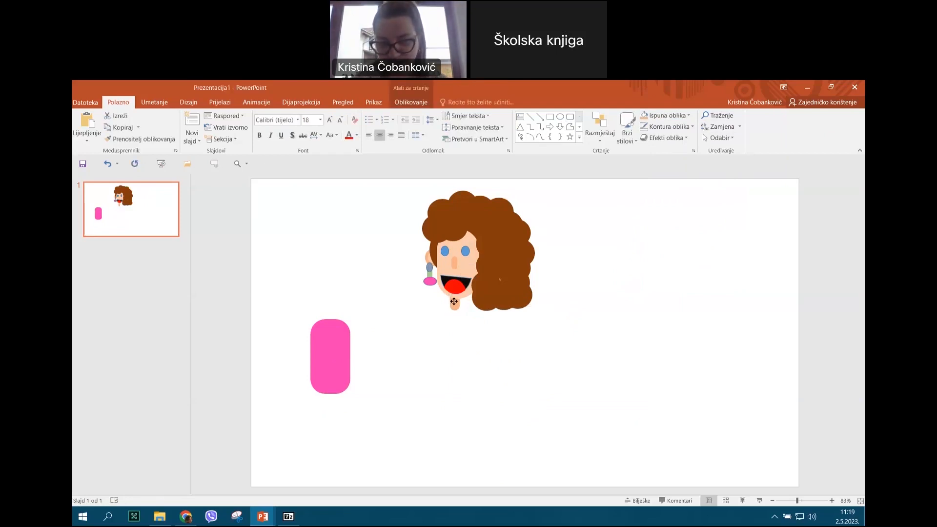
{"action": "left_click", "coordinate": [464, 375]}
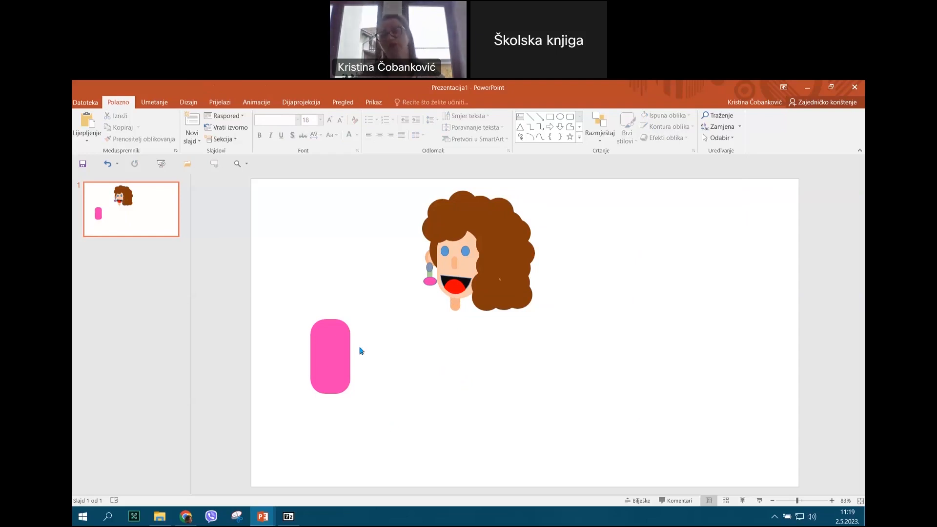
Move the pink rounded rectangle under the neck as the body and enlarge it in width and height.
{"action": "left_click_drag", "start_coordinate": [324, 362], "coordinate": [450, 344]}
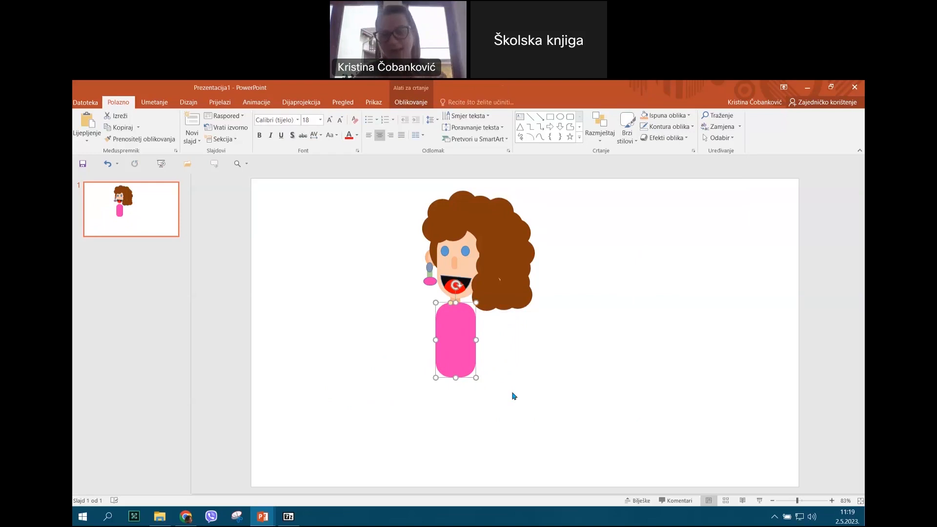
{"action": "left_click", "coordinate": [537, 365]}
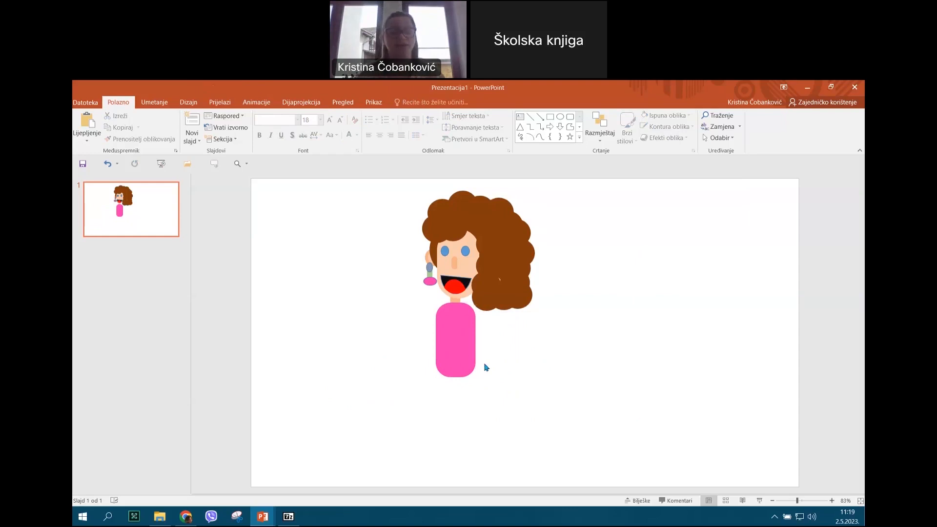
{"action": "left_click", "coordinate": [472, 373]}
{"action": "mouse_move", "coordinate": [476, 377]}
{"action": "left_mouse_down"}
{"action": "mouse_move", "coordinate": [482, 399]}
{"action": "mouse_move", "coordinate": [465, 378]}
{"action": "left_mouse_up"}
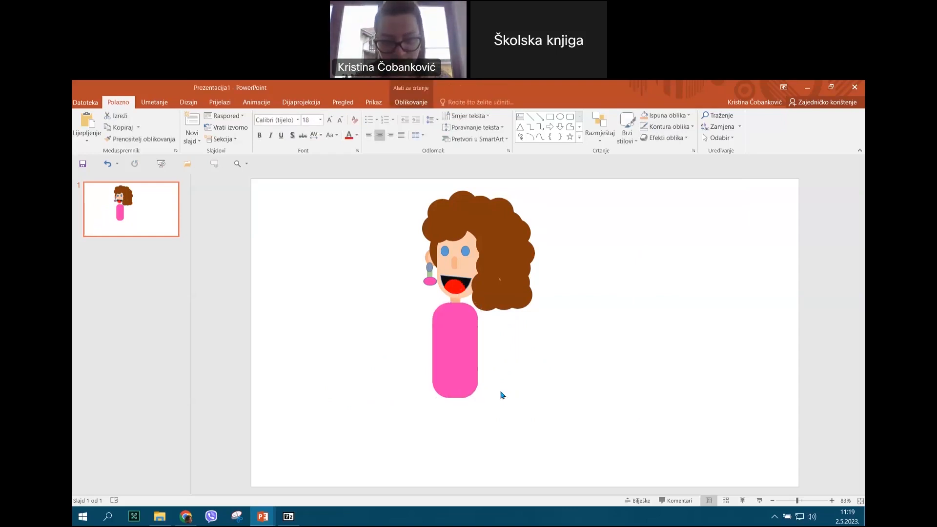
{"action": "left_click", "coordinate": [542, 398]}
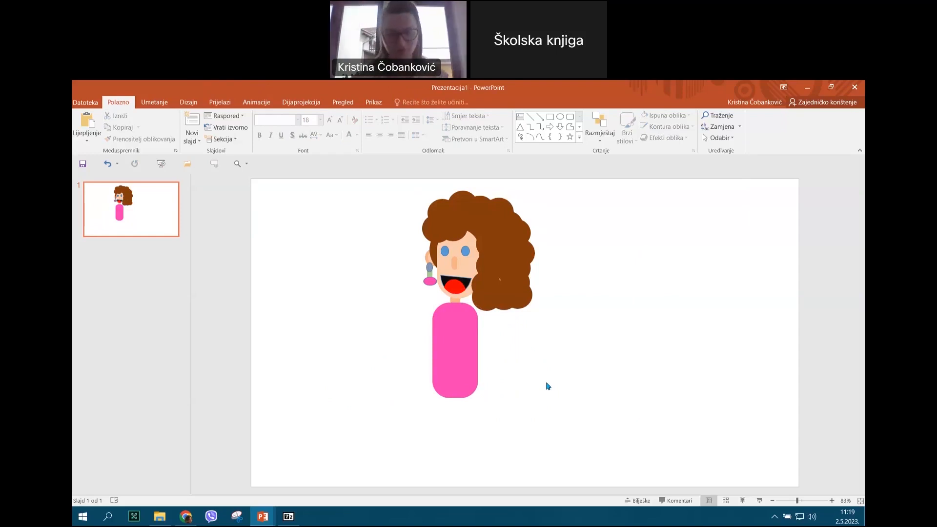
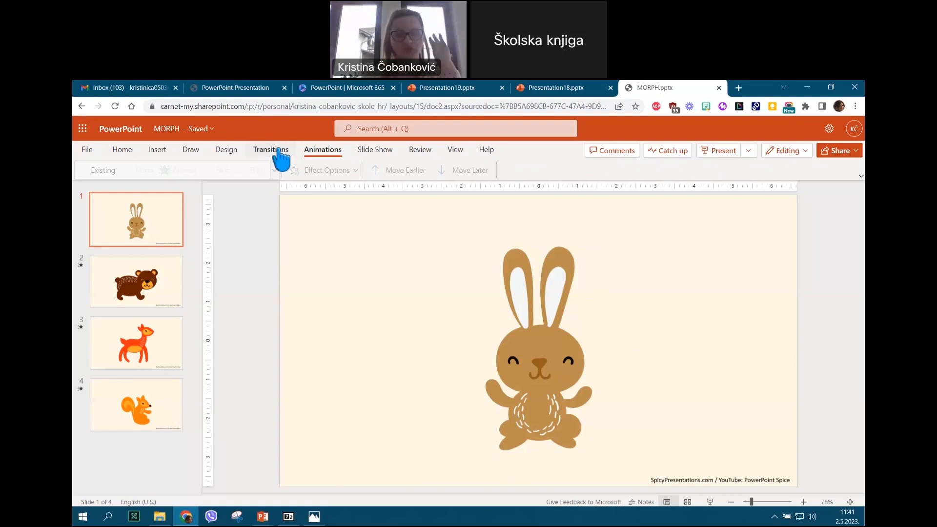
Examine which transition is applied to the rabbit, bear and deer slides.
{"action": "left_click", "coordinate": [270, 151]}
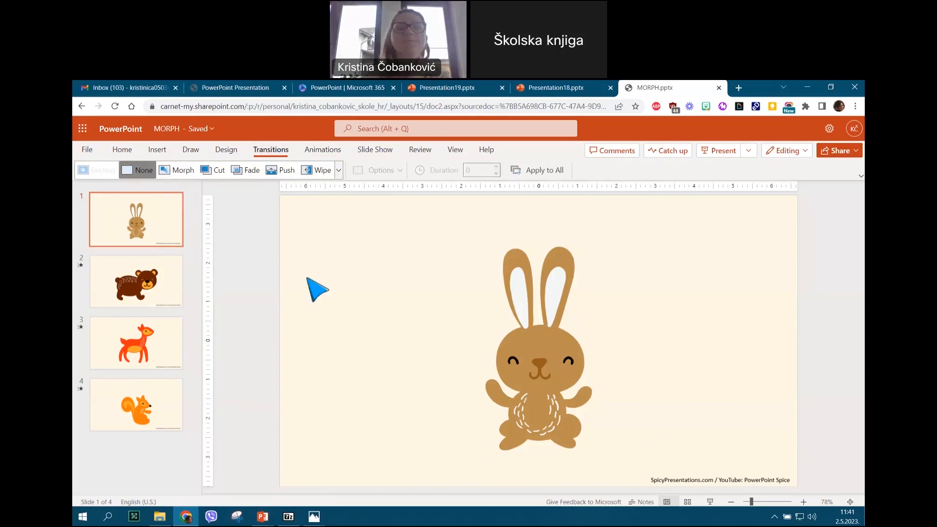
{"action": "left_click", "coordinate": [163, 278]}
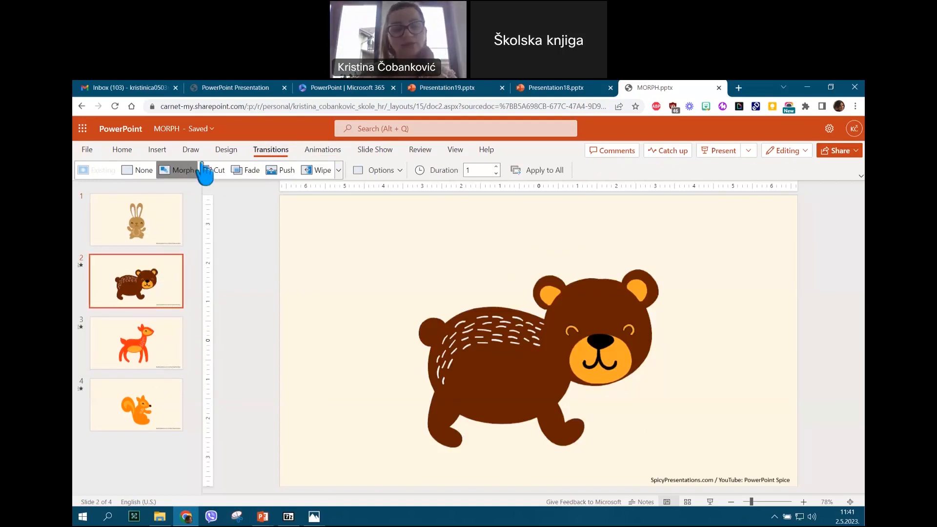
{"action": "left_click", "coordinate": [152, 336]}
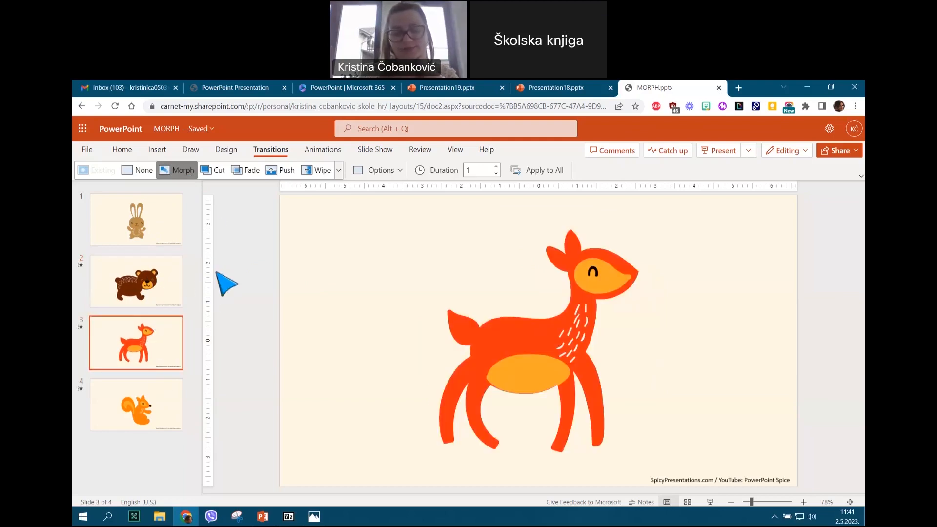
{"action": "left_click", "coordinate": [133, 242]}
{"action": "left_click", "coordinate": [146, 292]}
{"action": "left_click", "coordinate": [141, 329]}
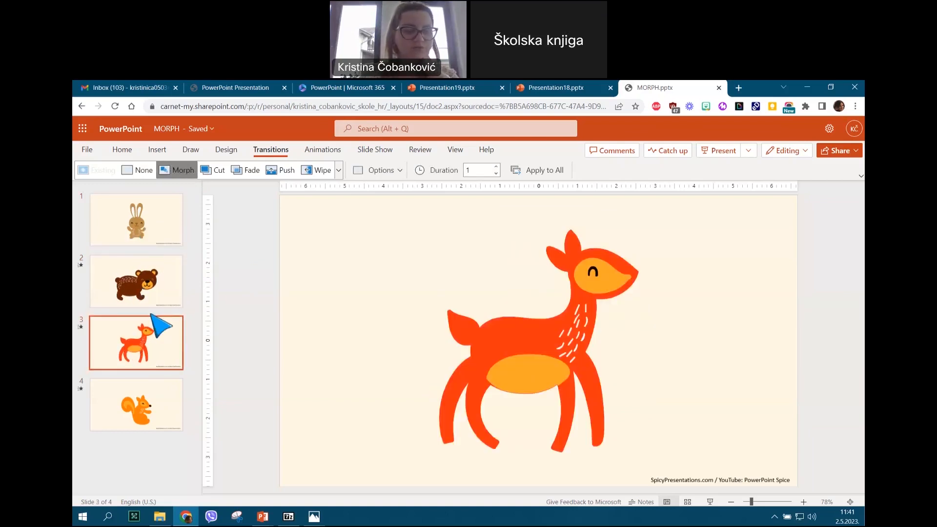
{"action": "left_click", "coordinate": [146, 236]}
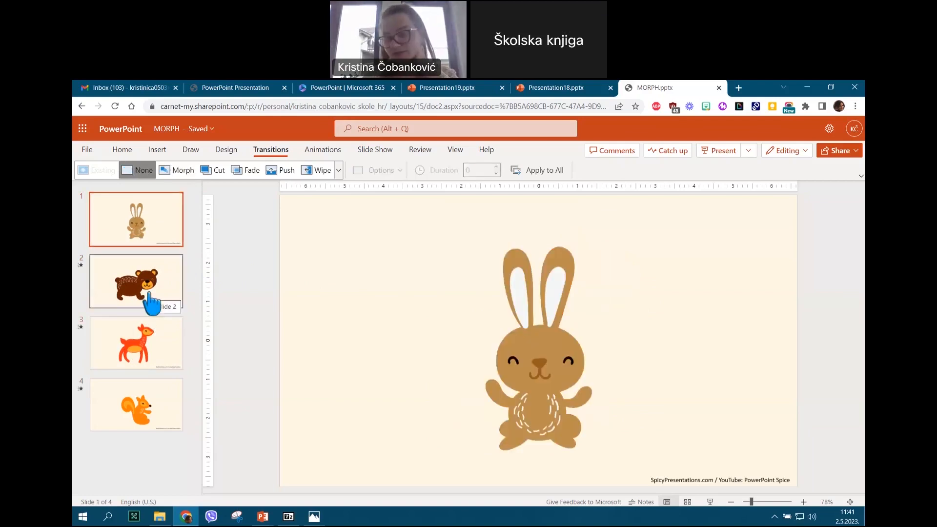
{"action": "left_click", "coordinate": [152, 303]}
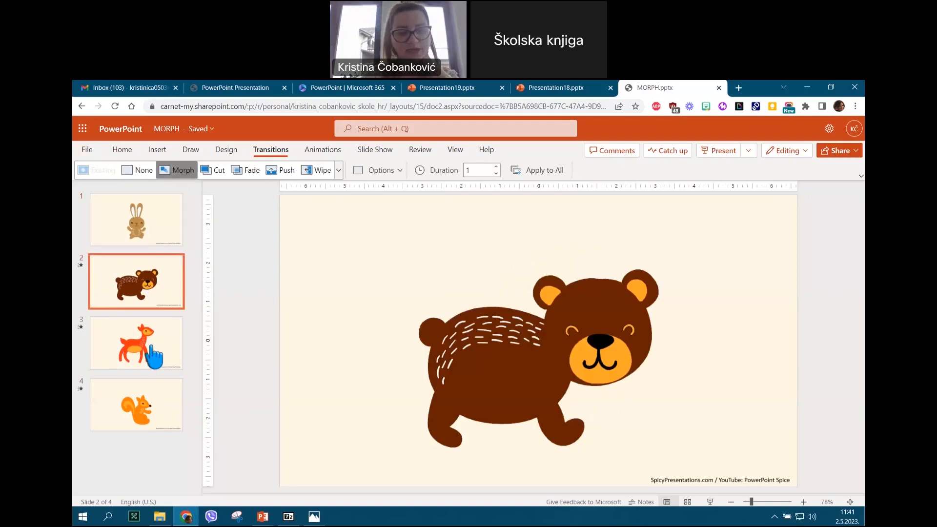
{"action": "left_click", "coordinate": [151, 348]}
{"action": "left_click", "coordinate": [146, 295]}
{"action": "left_click", "coordinate": [161, 226]}
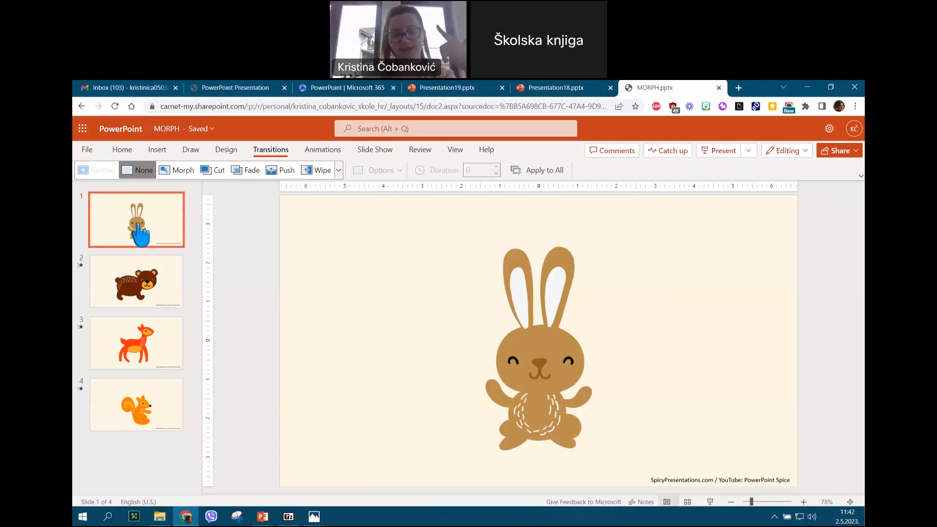
{"action": "left_click", "coordinate": [147, 291]}
{"action": "left_click", "coordinate": [154, 347]}
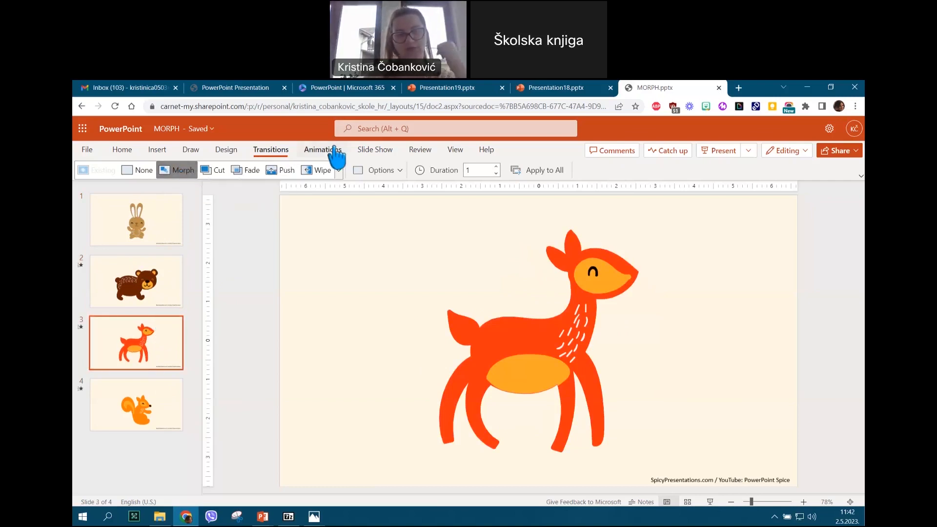
Play the slide show forward from the rabbit to the squirrel and back again, and exit it.
{"action": "left_click", "coordinate": [730, 151]}
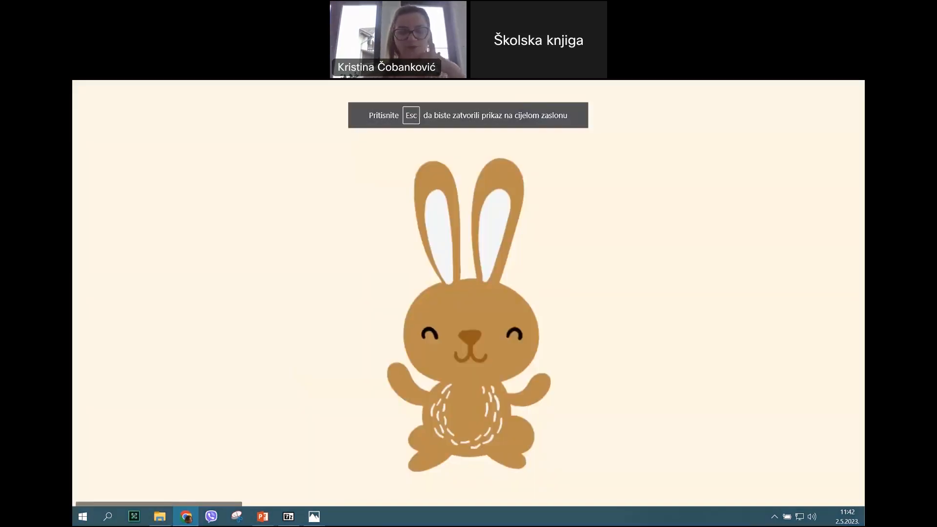
{"action": "key", "text": "Right"}
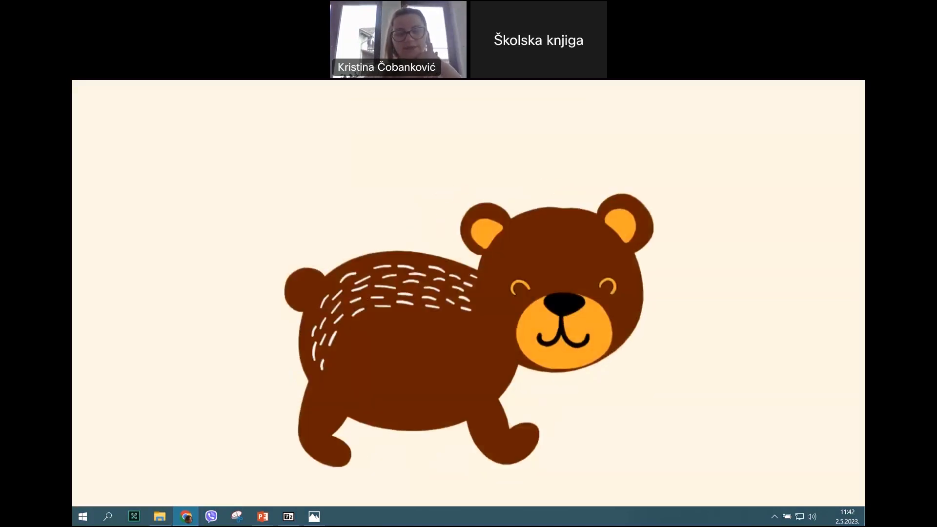
{"action": "key", "text": "Right"}
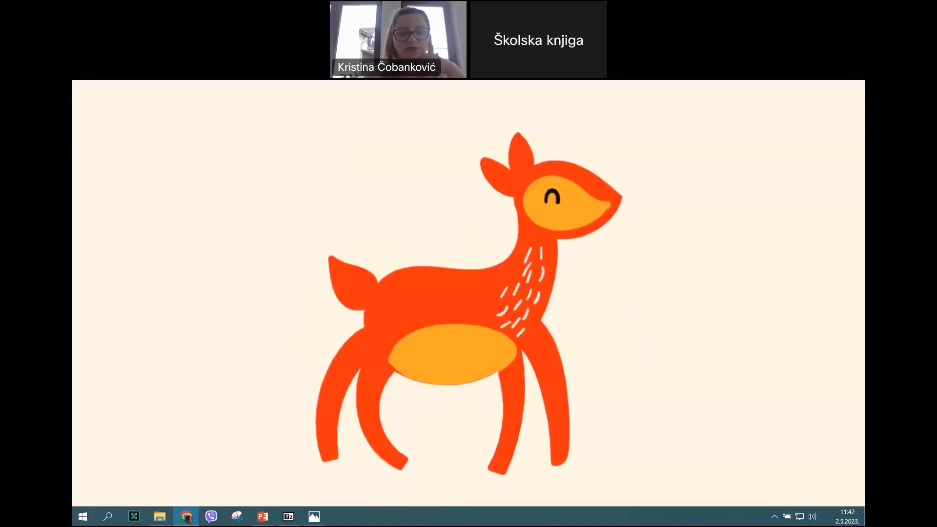
{"action": "key", "text": "Right"}
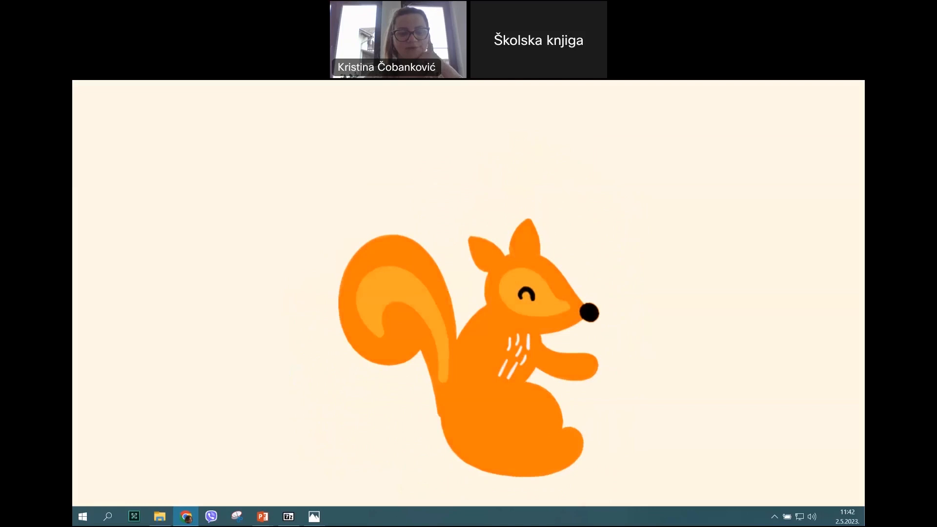
{"action": "key", "text": "Left"}
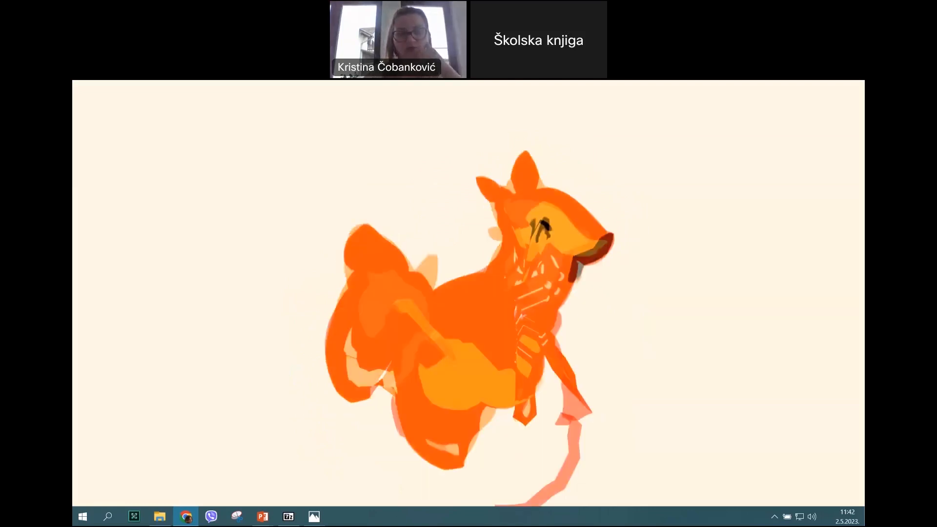
{"action": "key", "text": "Left"}
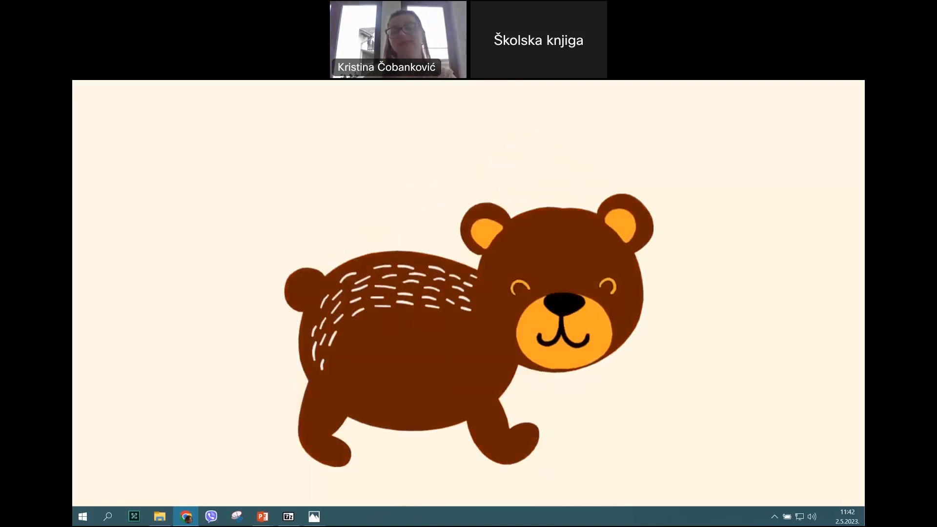
{"action": "key", "text": "Left"}
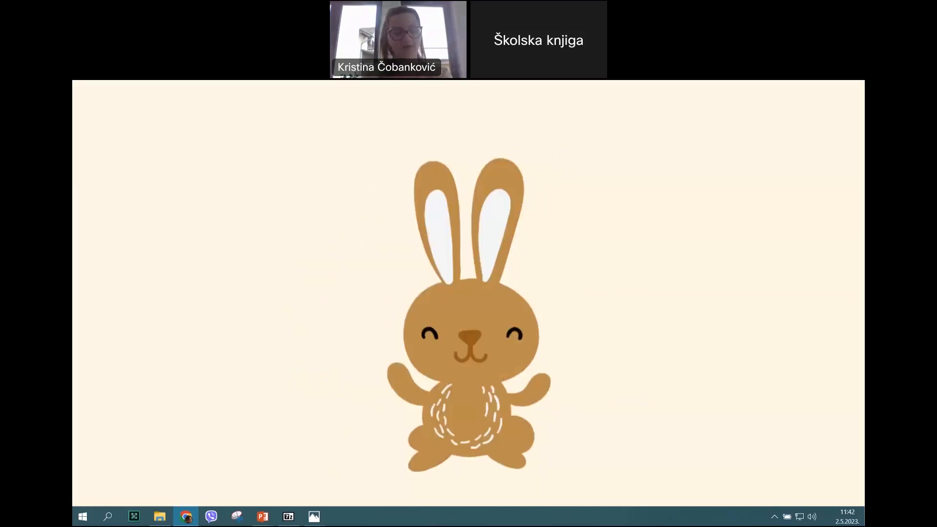
{"action": "key", "text": "Escape"}
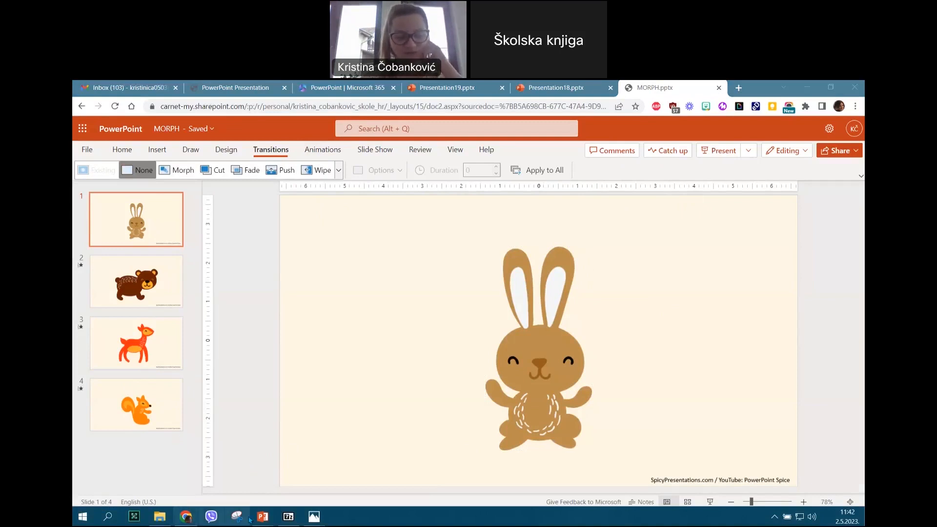
Switch to File Explorer and open the presentation Pas i ograda.pptx from the za webinar folder.
{"action": "mouse_move", "coordinate": [257, 522]}
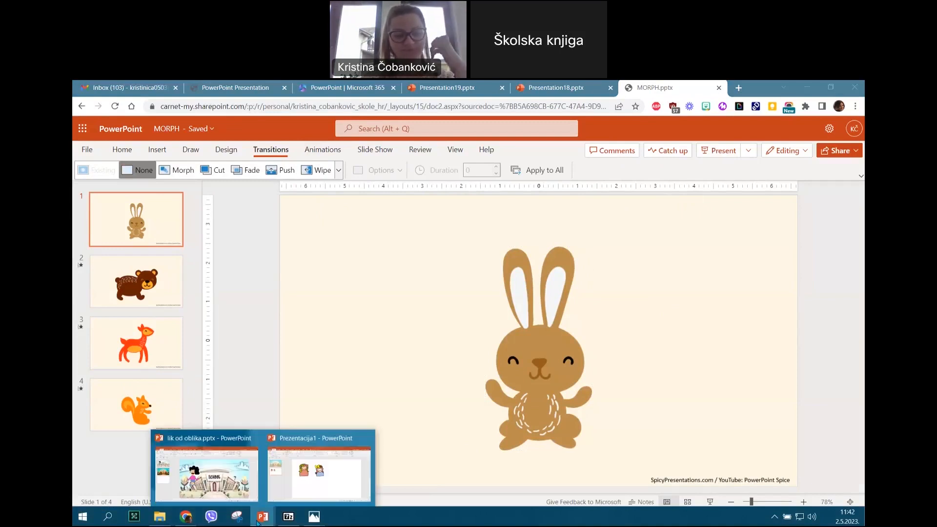
{"action": "left_click", "coordinate": [163, 522]}
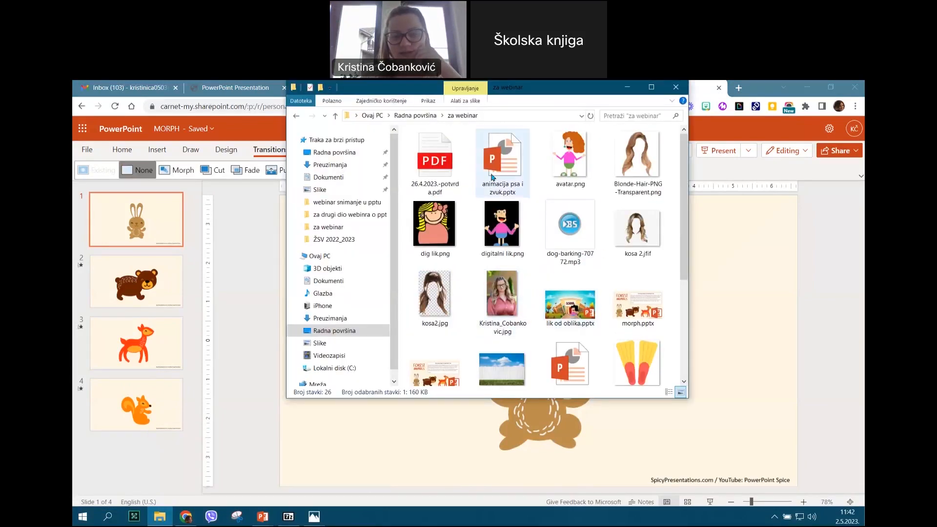
{"action": "scroll", "coordinate": [513, 251], "scroll_direction": "down", "scroll_amount": 1}
{"action": "left_click", "coordinate": [570, 286]}
{"action": "scroll", "coordinate": [570, 286], "scroll_direction": "down", "scroll_amount": 2}
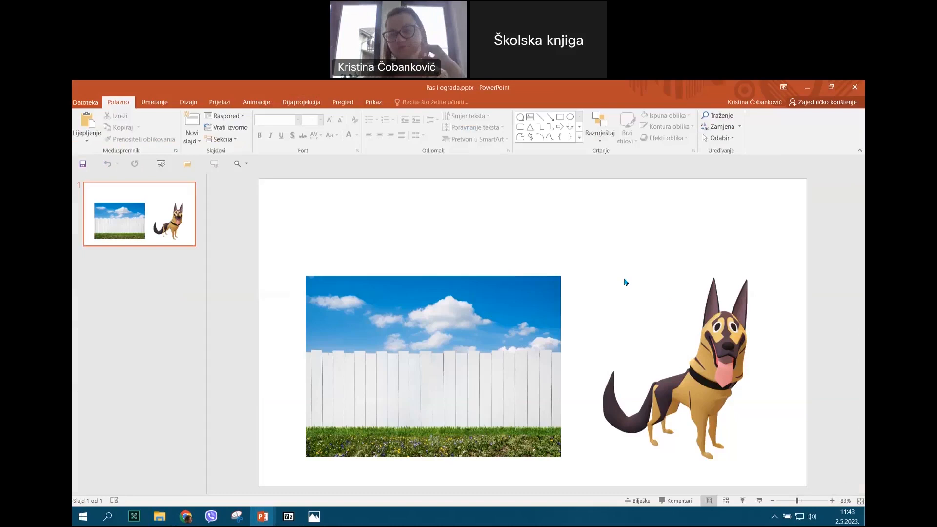
Send the fence picture to the back and enlarge it toward the edges of the slide.
{"action": "left_click", "coordinate": [701, 335]}
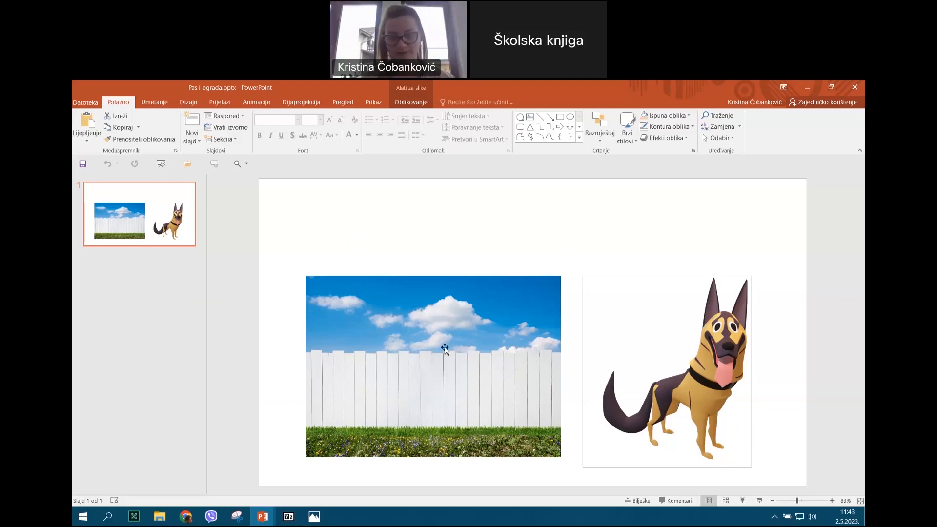
{"action": "right_click", "coordinate": [436, 301]}
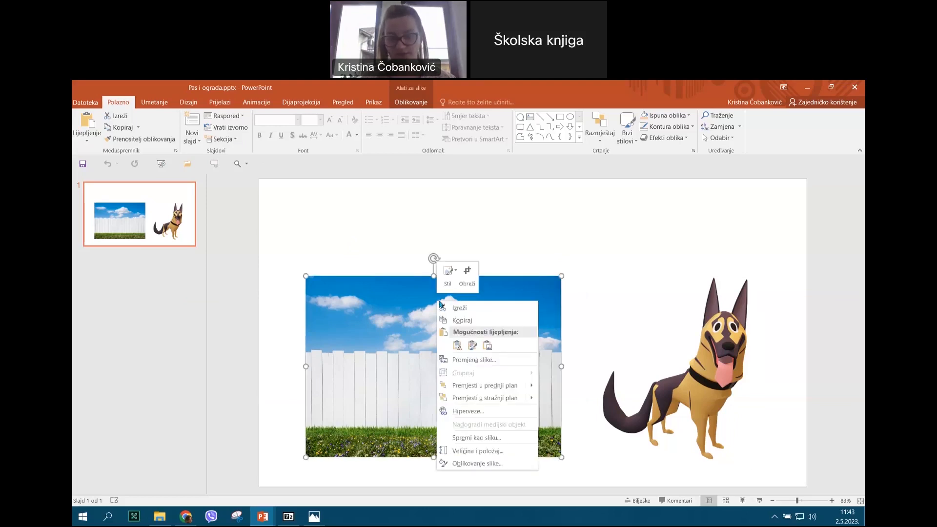
{"action": "mouse_move", "coordinate": [496, 400]}
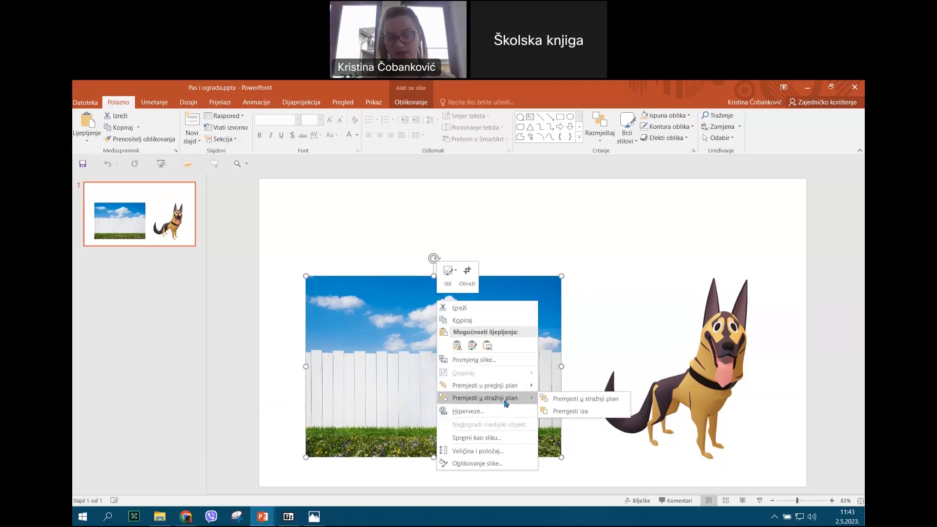
{"action": "left_click", "coordinate": [581, 399]}
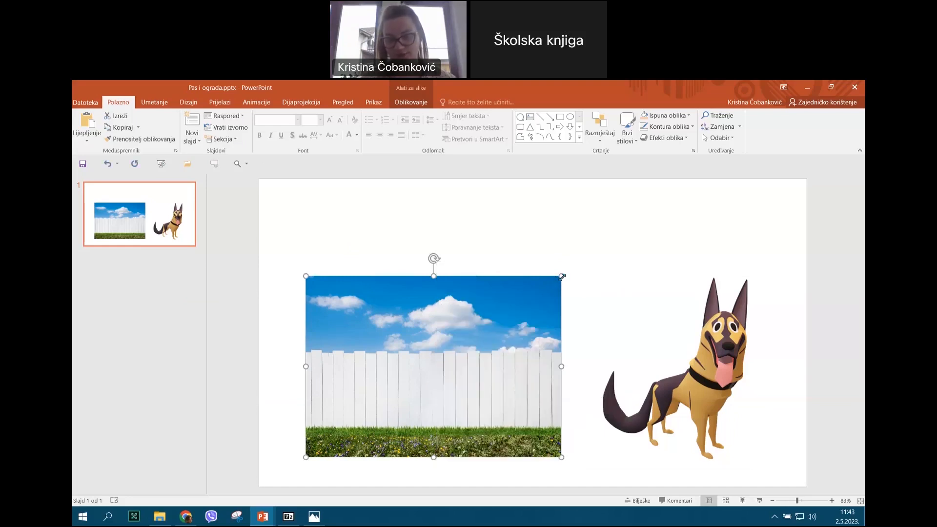
{"action": "left_click_drag", "start_coordinate": [687, 241], "coordinate": [624, 270]}
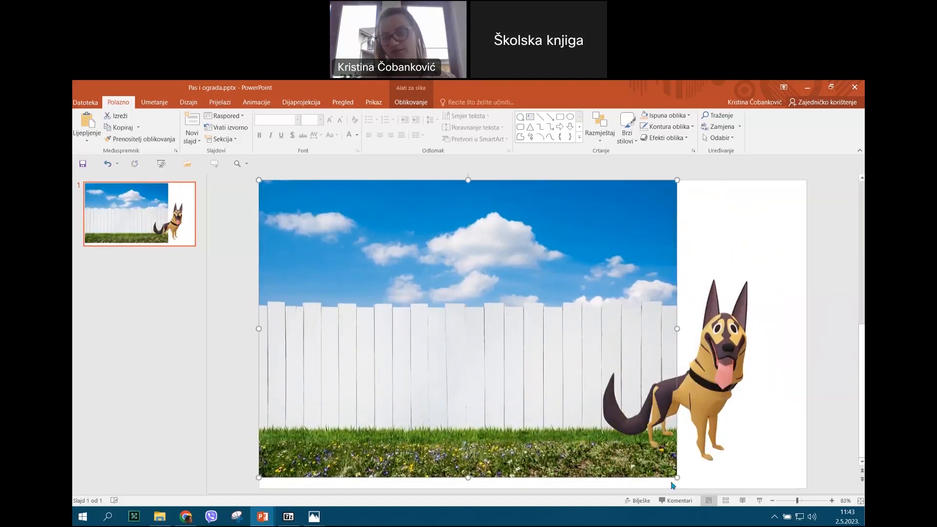
{"action": "left_click_drag", "start_coordinate": [686, 479], "coordinate": [747, 493]}
Delete the fence picture and fill the slide background with the picture file o.jpg instead.
{"action": "key", "text": "Delete"}
{"action": "right_click", "coordinate": [494, 280]}
{"action": "mouse_move", "coordinate": [561, 338]}
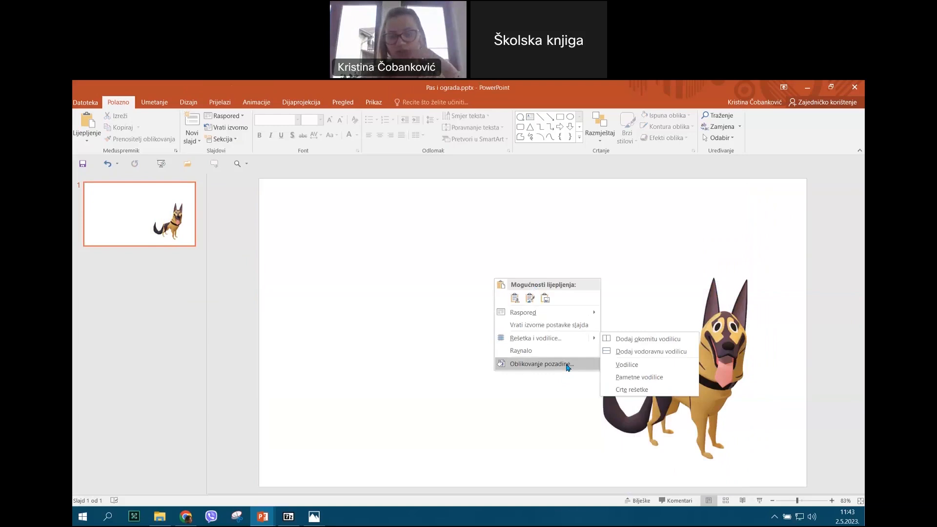
{"action": "left_click", "coordinate": [562, 364]}
{"action": "left_click", "coordinate": [698, 262]}
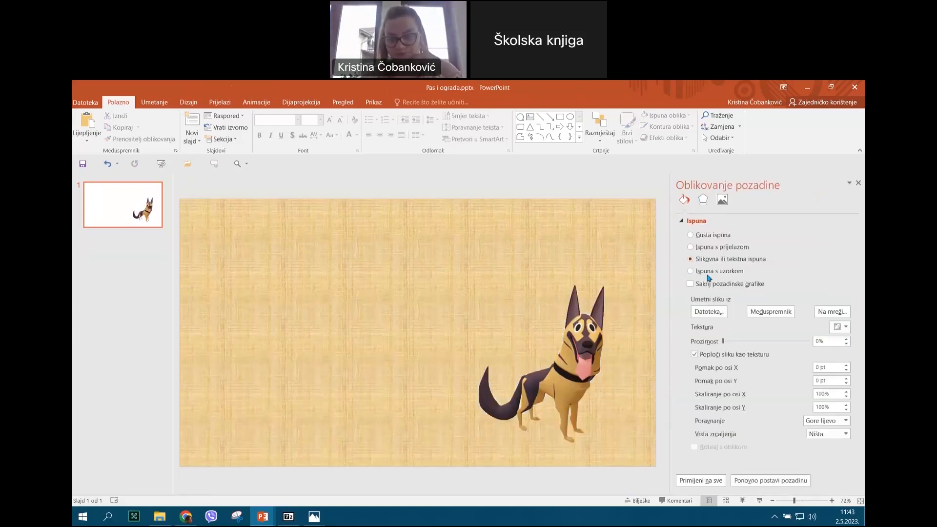
{"action": "left_click", "coordinate": [708, 312]}
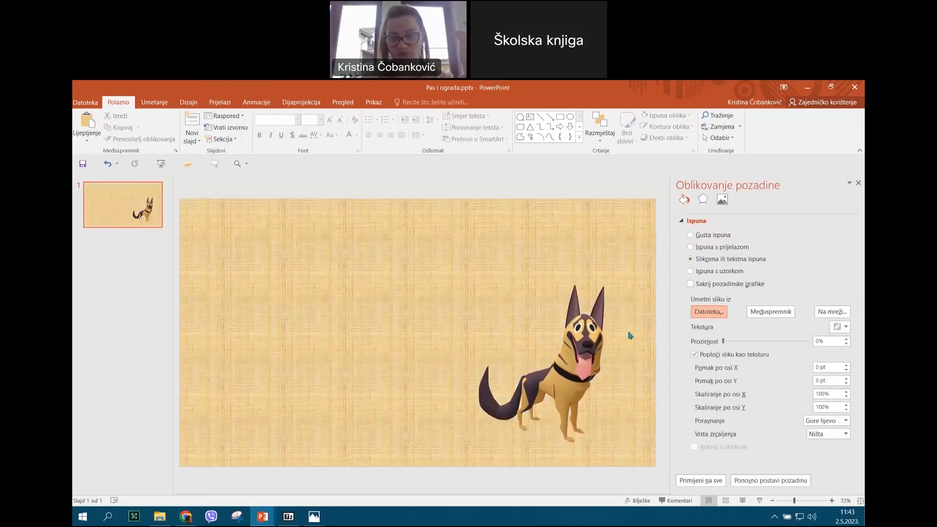
{"action": "left_click", "coordinate": [308, 233]}
{"action": "left_click", "coordinate": [378, 312]}
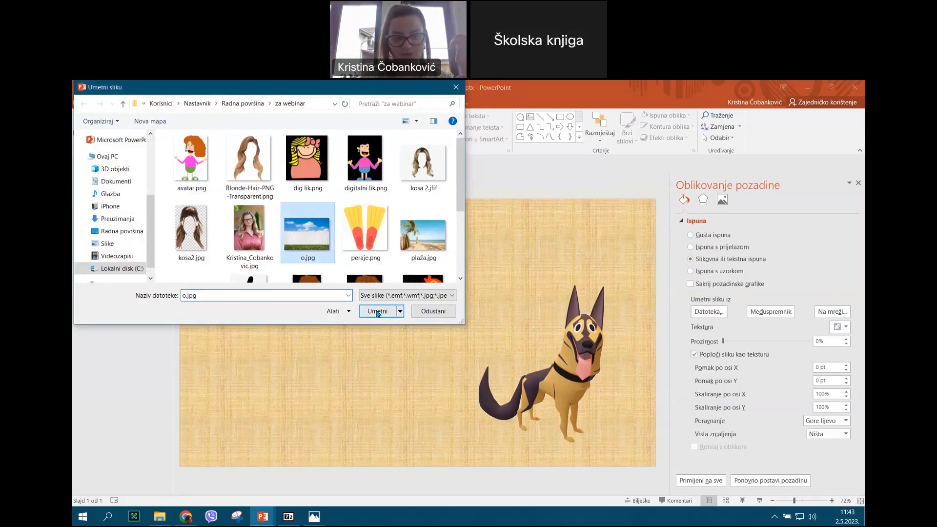
{"action": "left_click", "coordinate": [561, 398]}
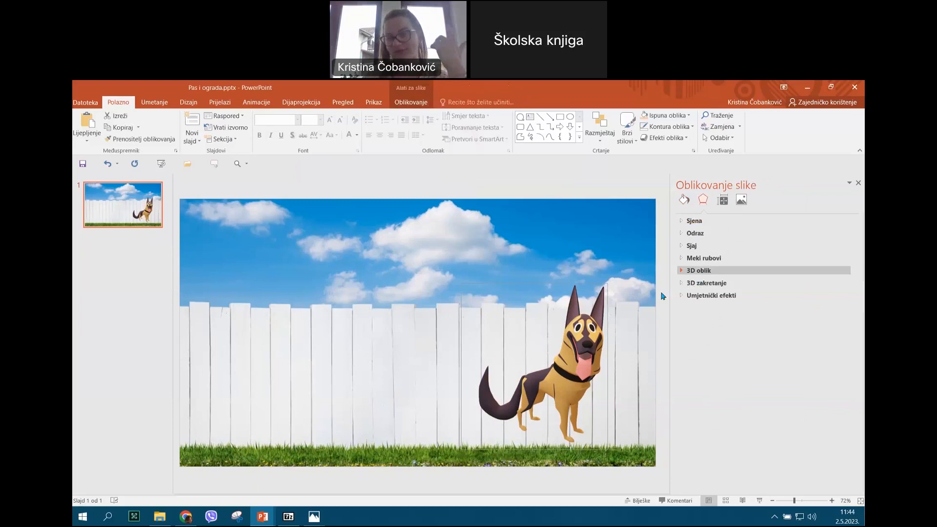
{"action": "left_click", "coordinate": [273, 286]}
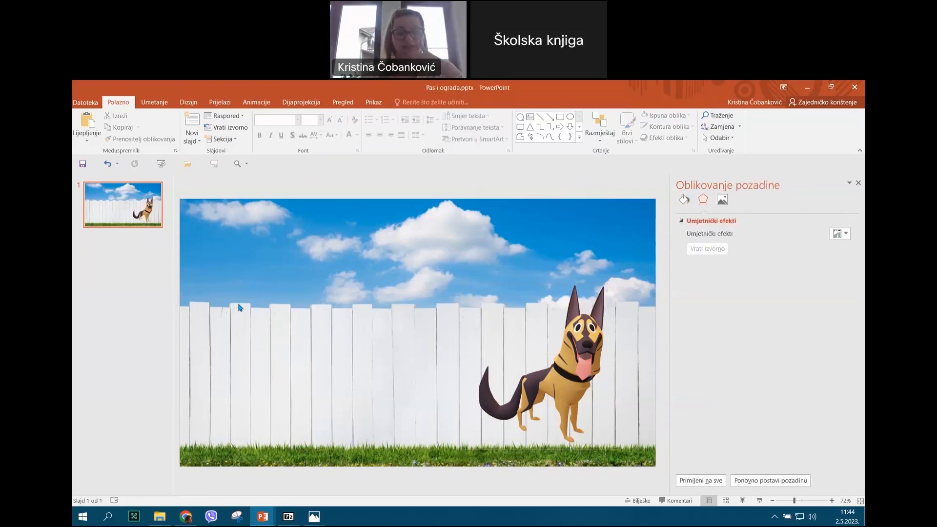
{"action": "left_click", "coordinate": [159, 330]}
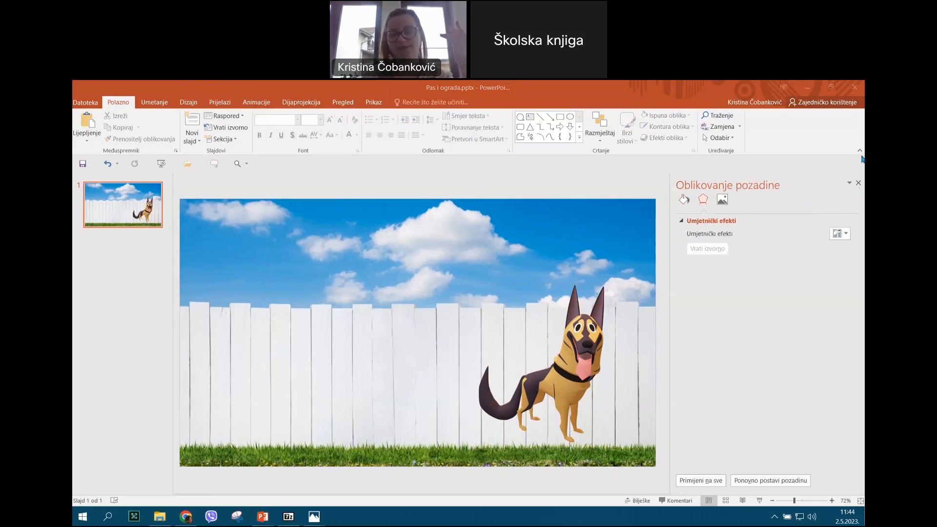
Close the background settings and animate the dog along a short hand-drawn custom motion path.
{"action": "left_click", "coordinate": [255, 105]}
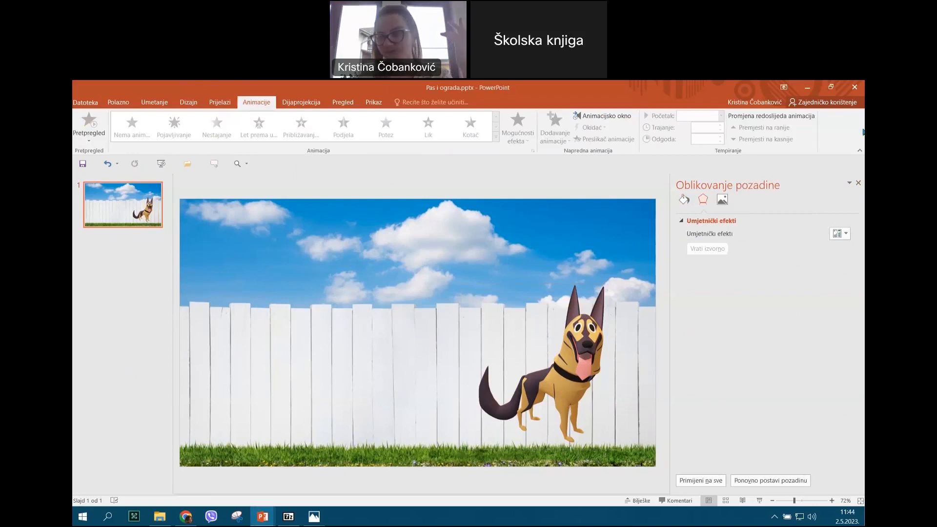
{"action": "left_click", "coordinate": [859, 185]}
{"action": "left_click", "coordinate": [573, 390]}
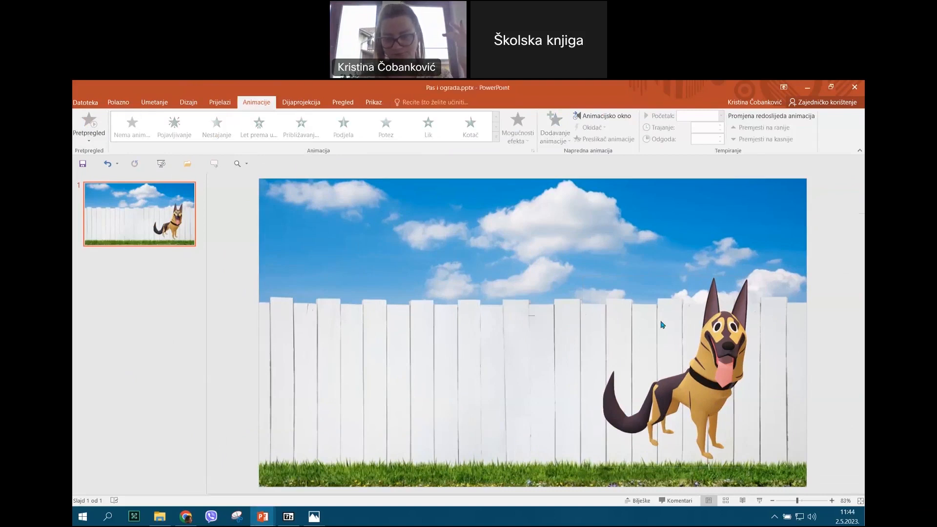
{"action": "left_click", "coordinate": [495, 138]}
{"action": "left_click", "coordinate": [345, 412]}
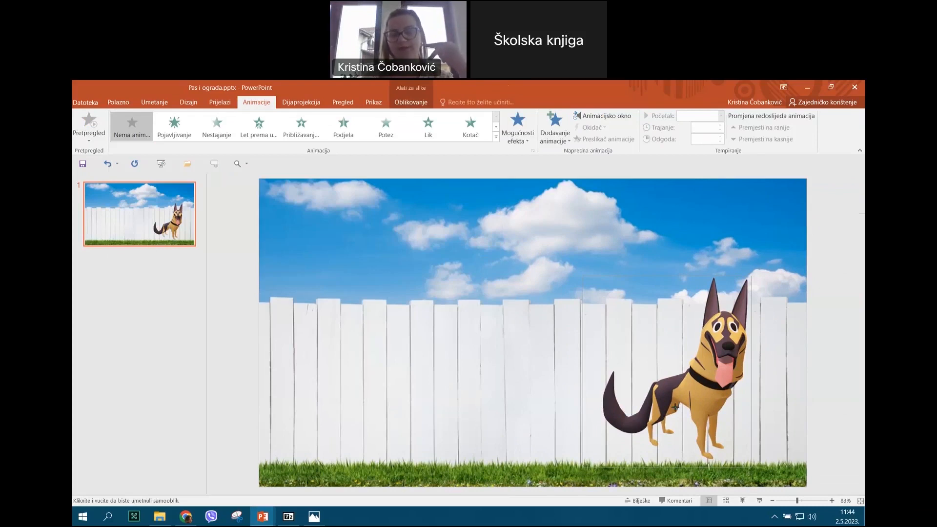
{"action": "double_click", "coordinate": [719, 382]}
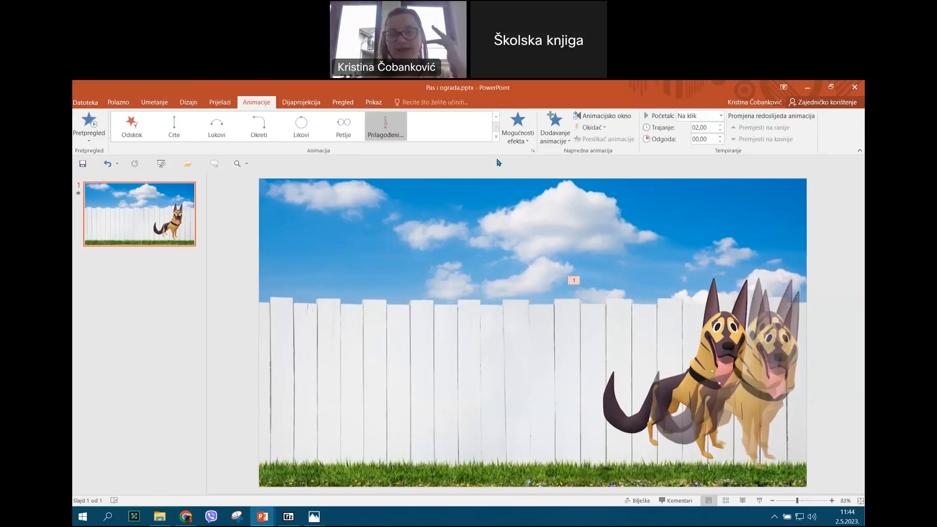
Insert the audio file dog-barking-70772 from the za webinar folder into the fence slide.
{"action": "left_click", "coordinate": [155, 103]}
{"action": "left_click", "coordinate": [713, 136]}
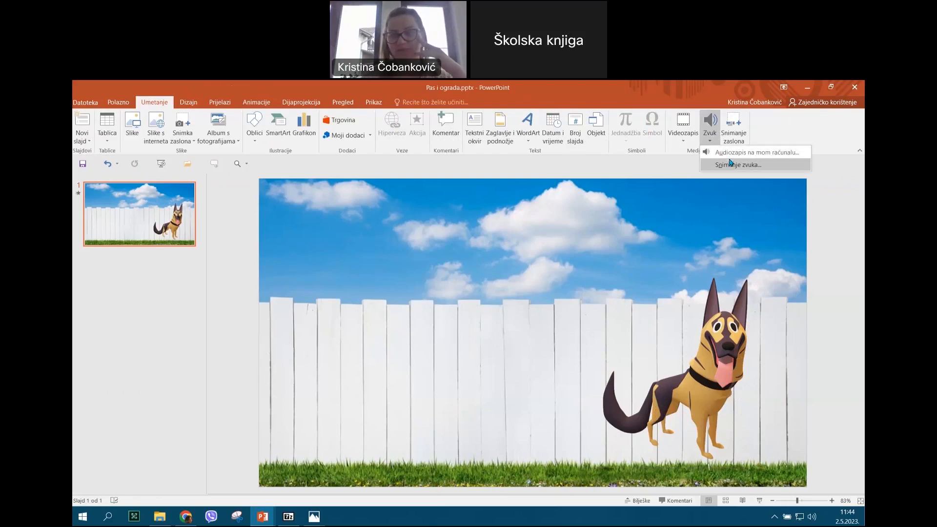
{"action": "left_click", "coordinate": [731, 151]}
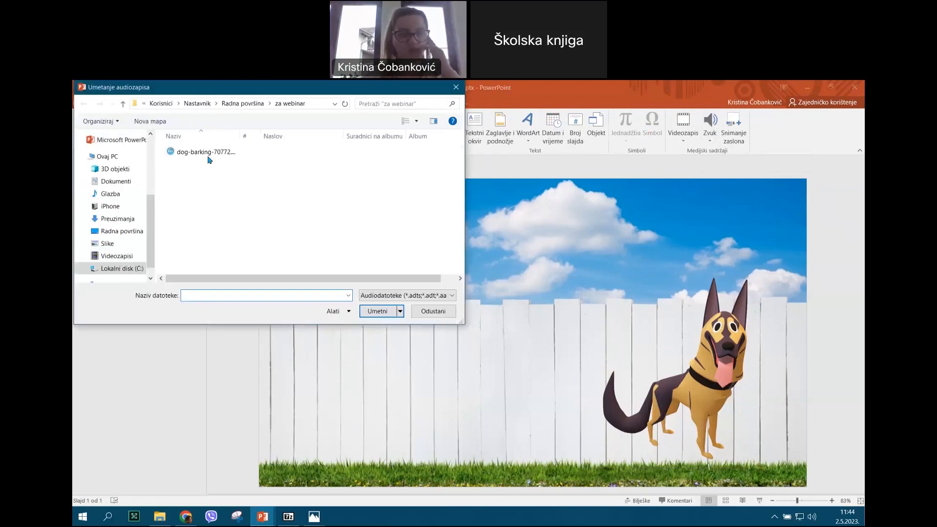
{"action": "left_click", "coordinate": [208, 155]}
{"action": "left_click", "coordinate": [377, 312]}
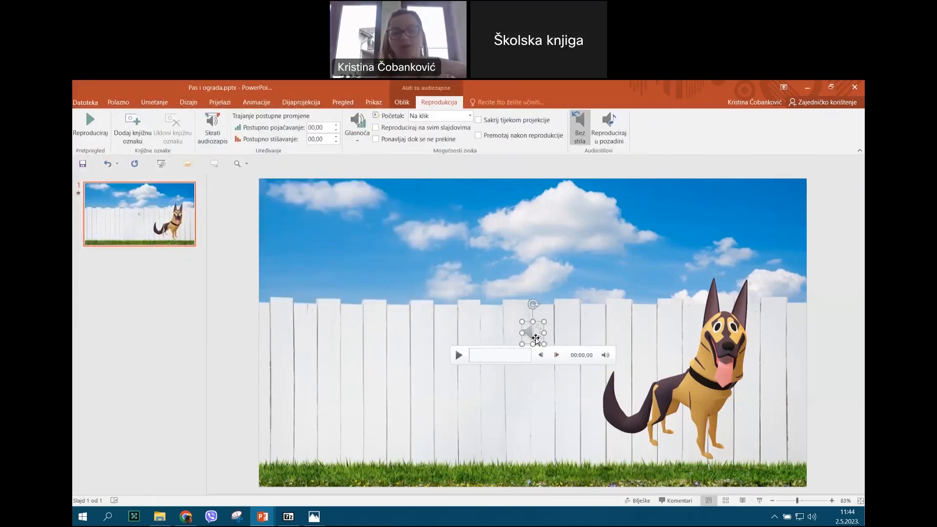
Set the barking audio to start automatically (Automatski) and trim its end time to 00:08,592.
{"action": "left_click", "coordinate": [471, 116]}
{"action": "left_click", "coordinate": [463, 126]}
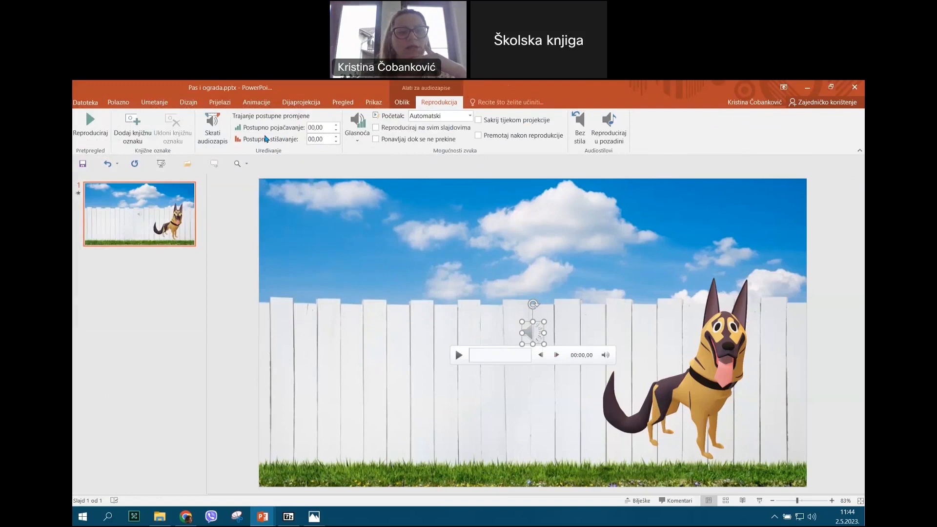
{"action": "left_click", "coordinate": [213, 128]}
{"action": "left_click_drag", "start_coordinate": [579, 285], "coordinate": [474, 284]}
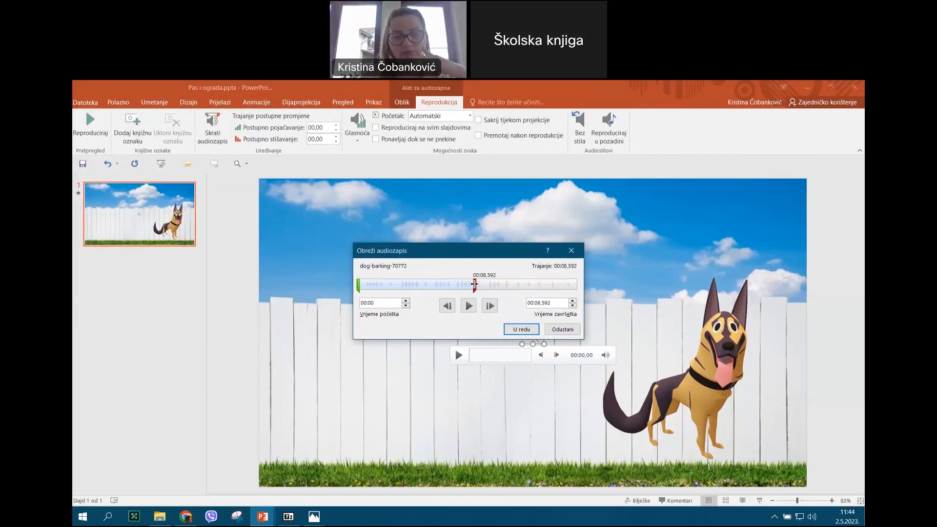
{"action": "left_click", "coordinate": [521, 330]}
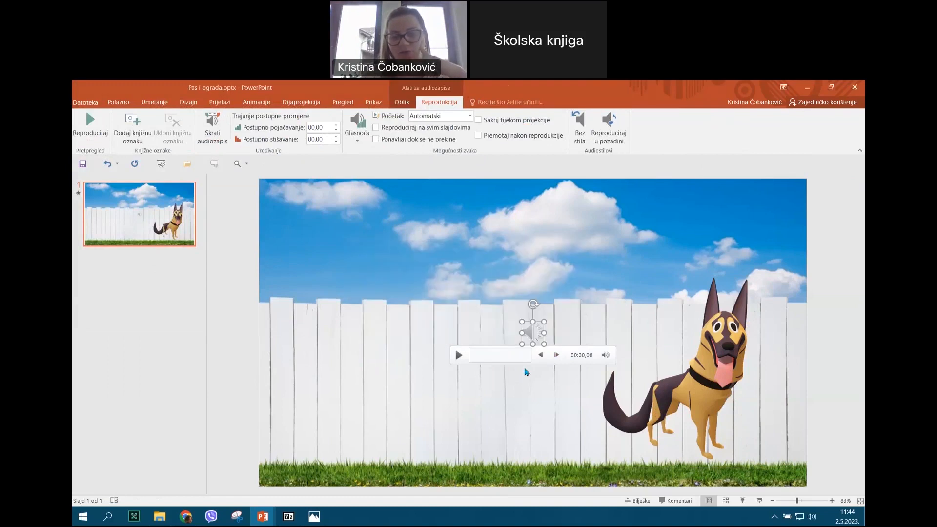
{"action": "left_click", "coordinate": [471, 117]}
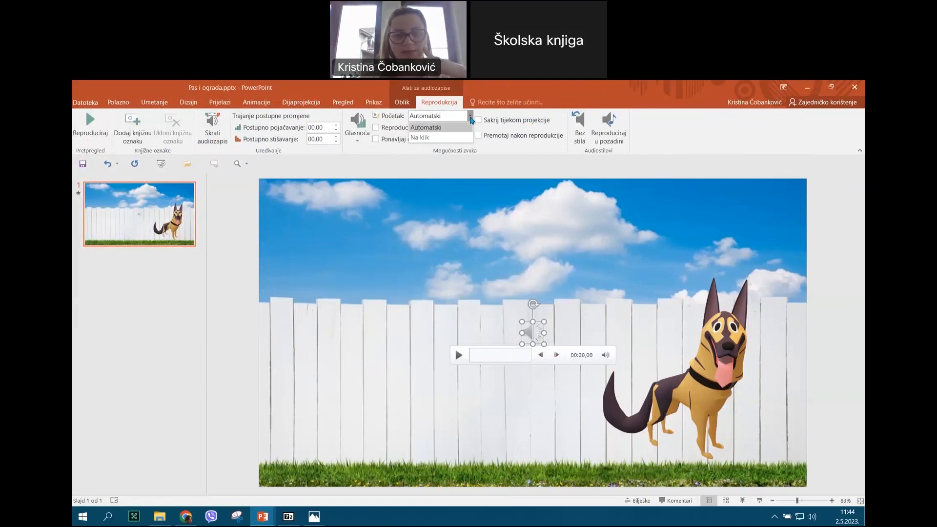
{"action": "left_click", "coordinate": [472, 118]}
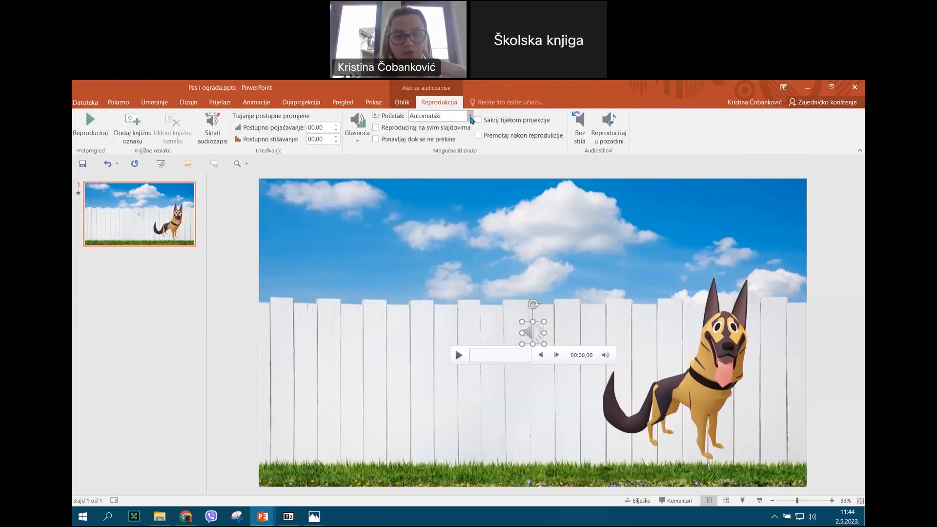
Set the dog's motion path animation to start with the previous one (S prethodnim).
{"action": "left_click", "coordinate": [722, 351]}
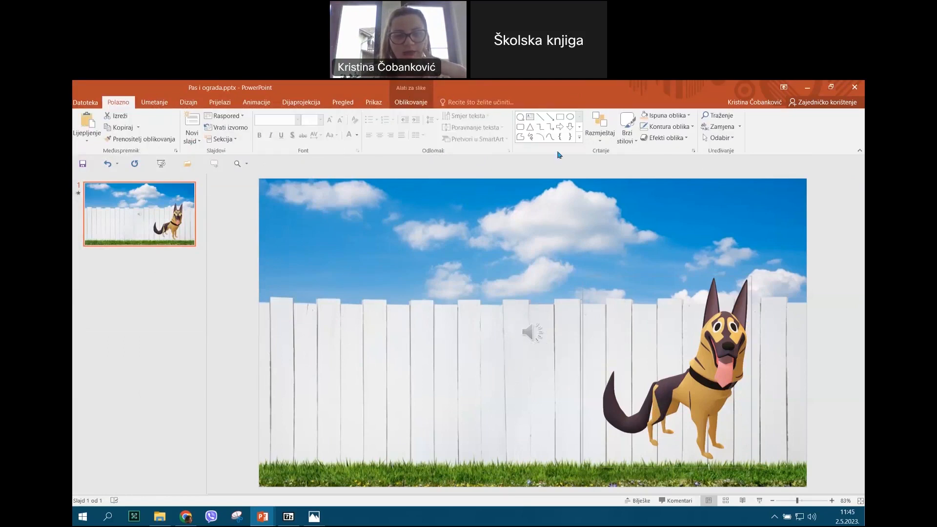
{"action": "left_click", "coordinate": [256, 102]}
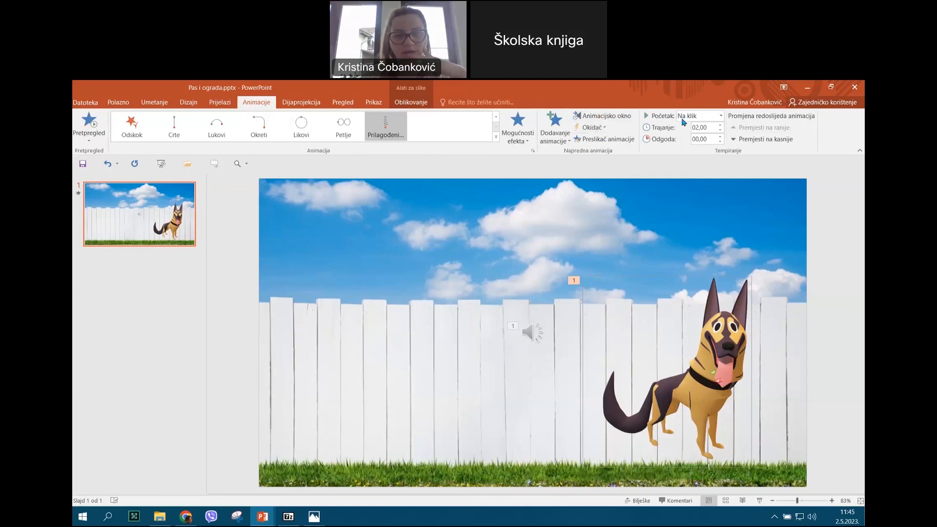
{"action": "left_click", "coordinate": [720, 115]}
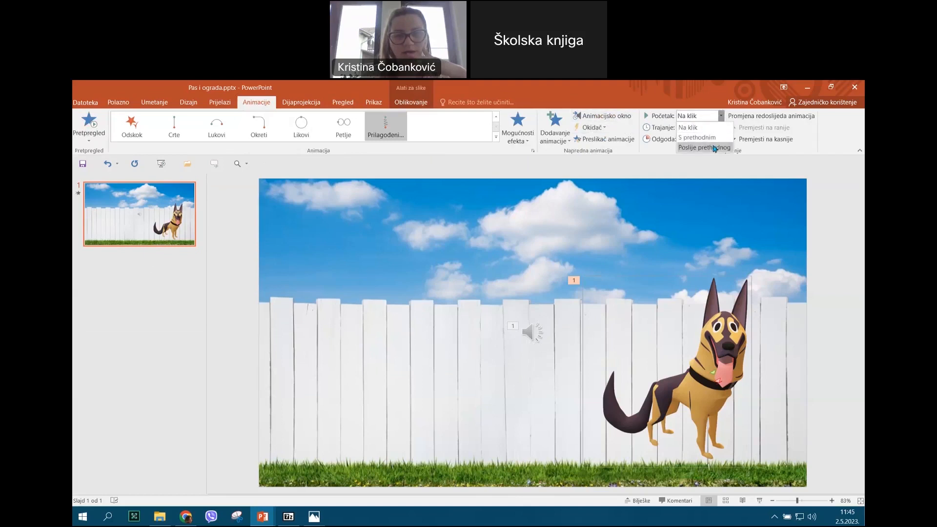
{"action": "left_click", "coordinate": [708, 138]}
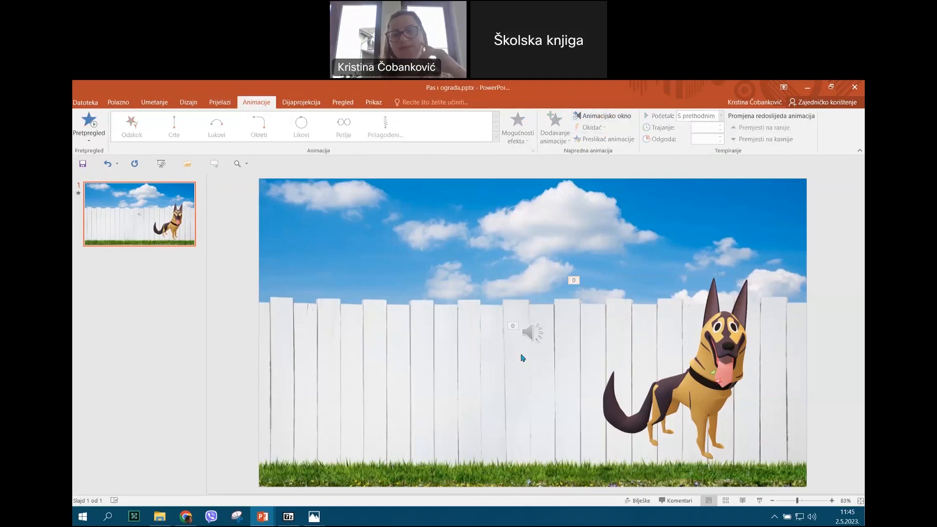
Move the audio icon into the sky at the slide's upper-right corner and start the slide show.
{"action": "left_click", "coordinate": [529, 328]}
{"action": "left_click_drag", "start_coordinate": [529, 329], "coordinate": [780, 199]}
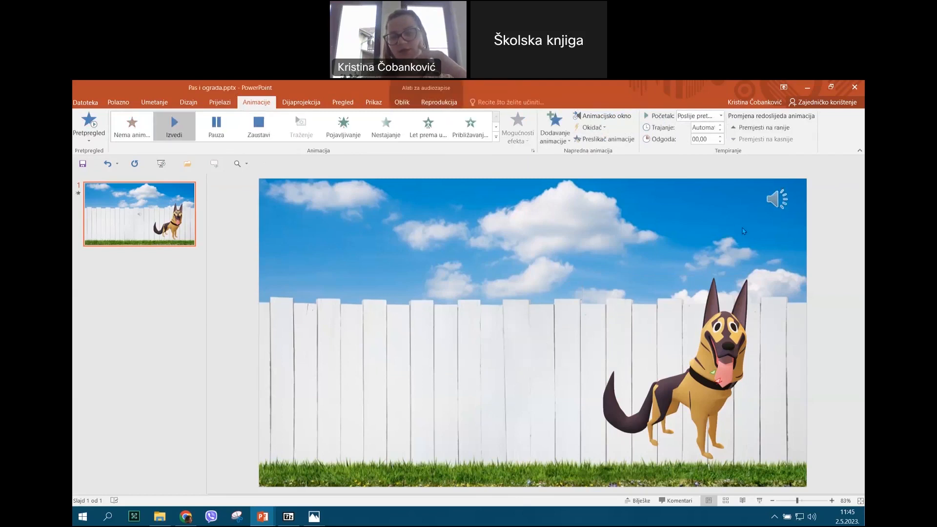
{"action": "left_click", "coordinate": [172, 455]}
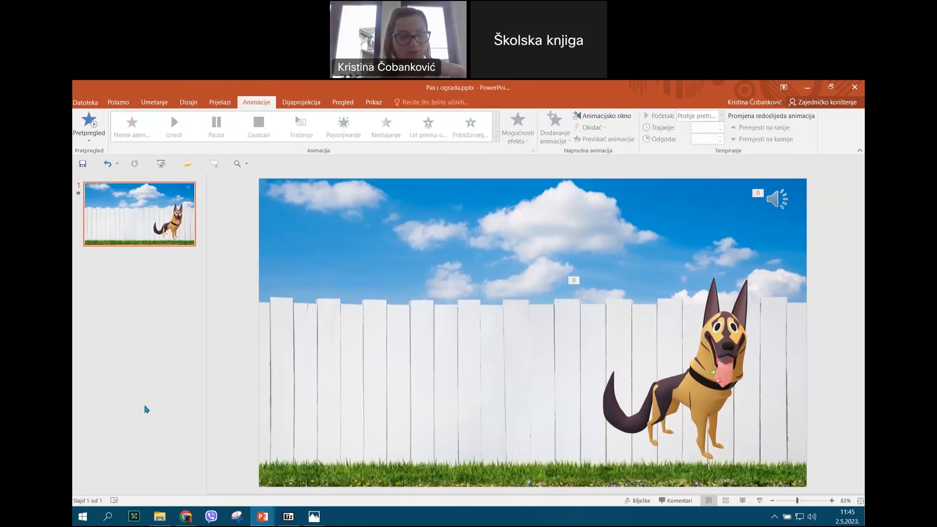
{"action": "key", "text": "F5"}
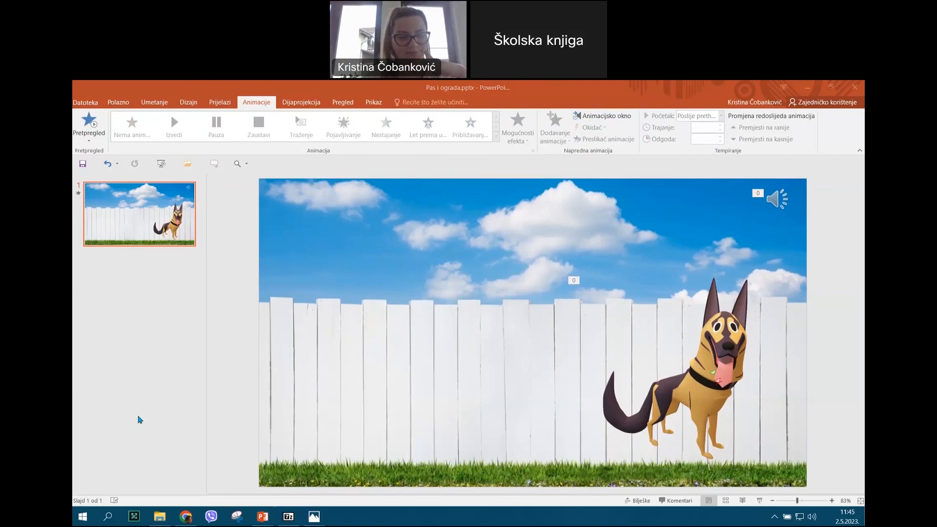
Switch to File Explorer and open the presentation animacija psa i zvuk.pptx from the za webinar folder.
{"action": "left_click", "coordinate": [159, 516]}
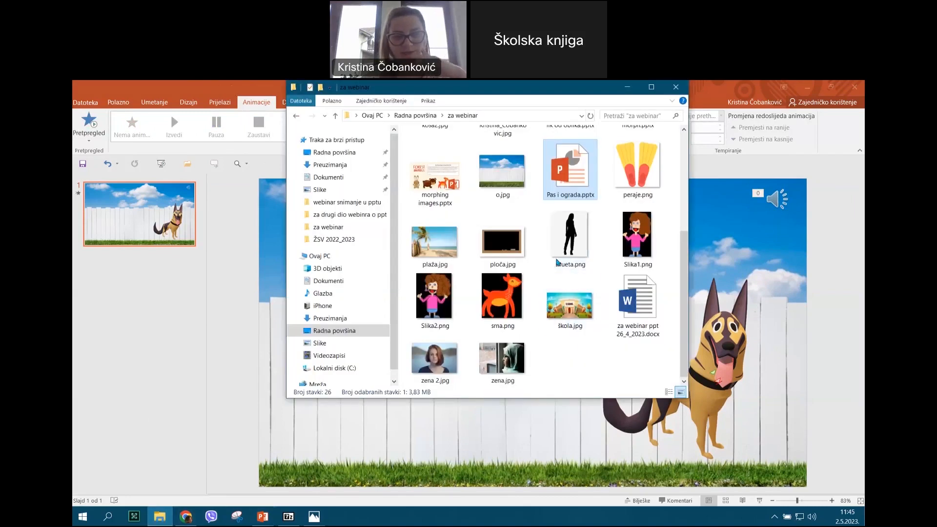
{"action": "scroll", "coordinate": [558, 262], "scroll_direction": "up", "scroll_amount": 3}
{"action": "double_click", "coordinate": [500, 169]}
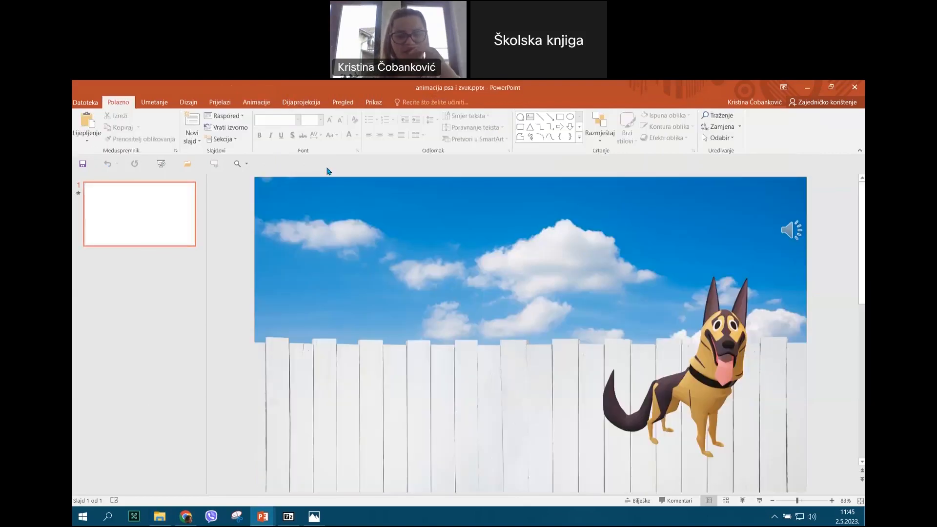